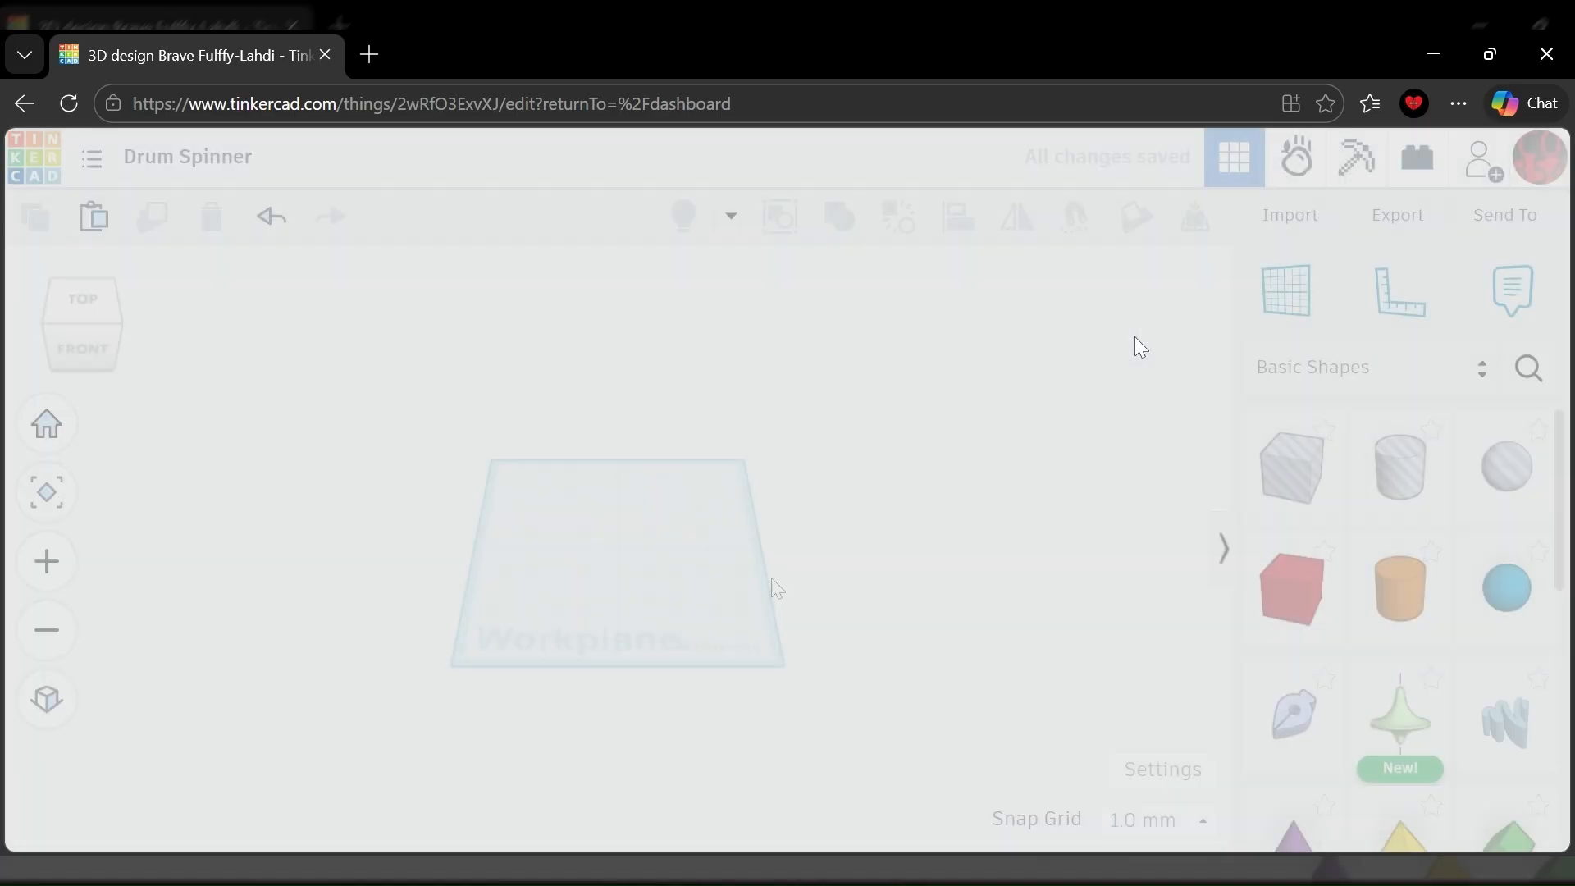
scroll(771, 577, "up", 1)
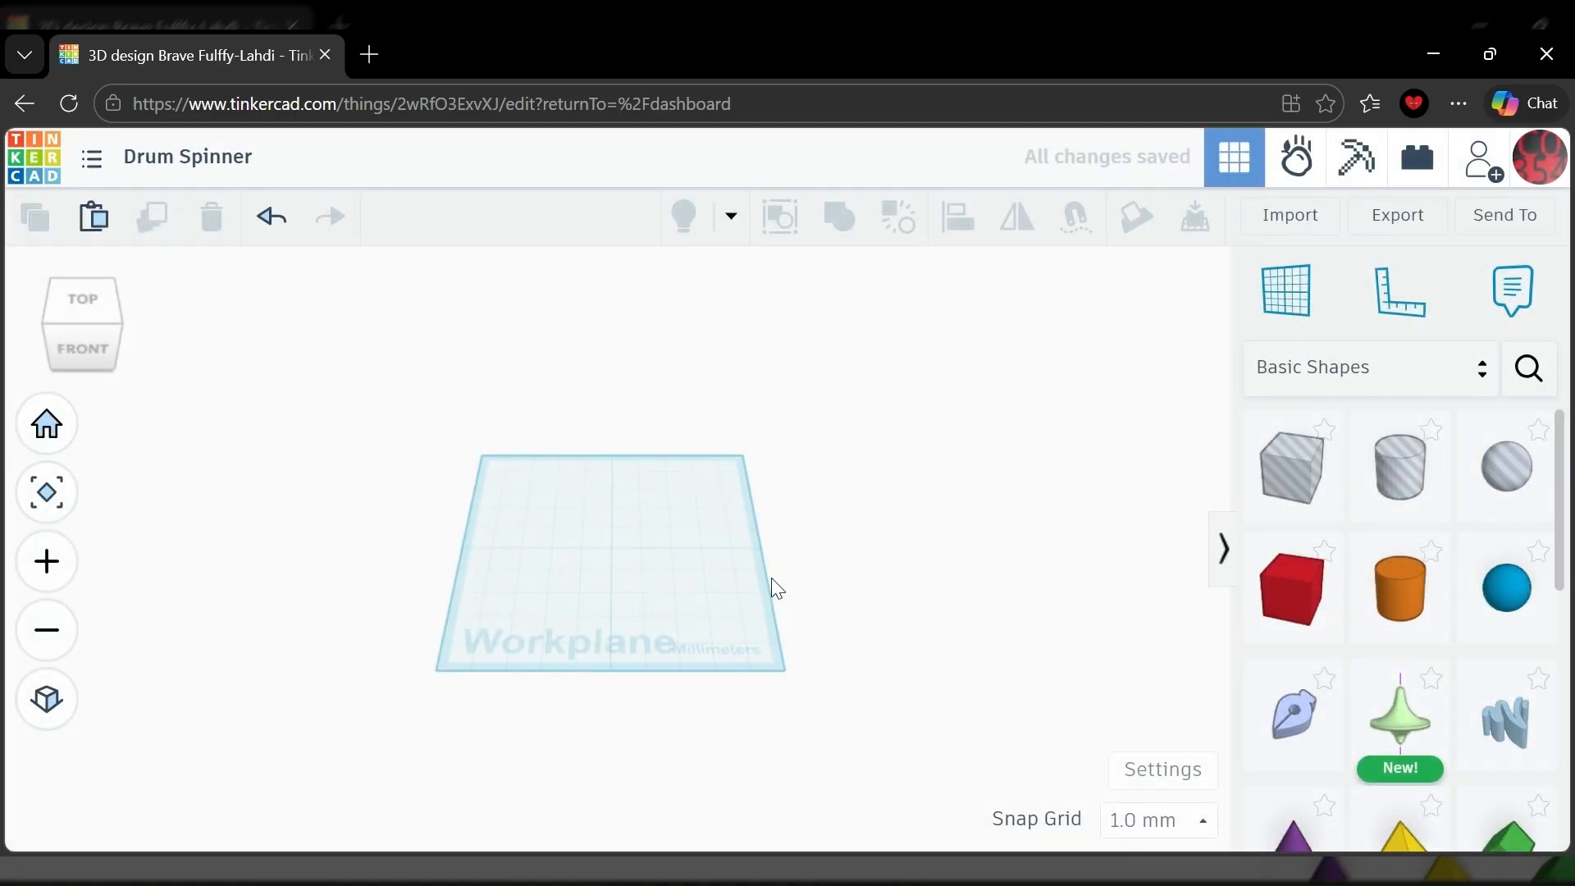
right_click_drag(611, 551, 617, 528)
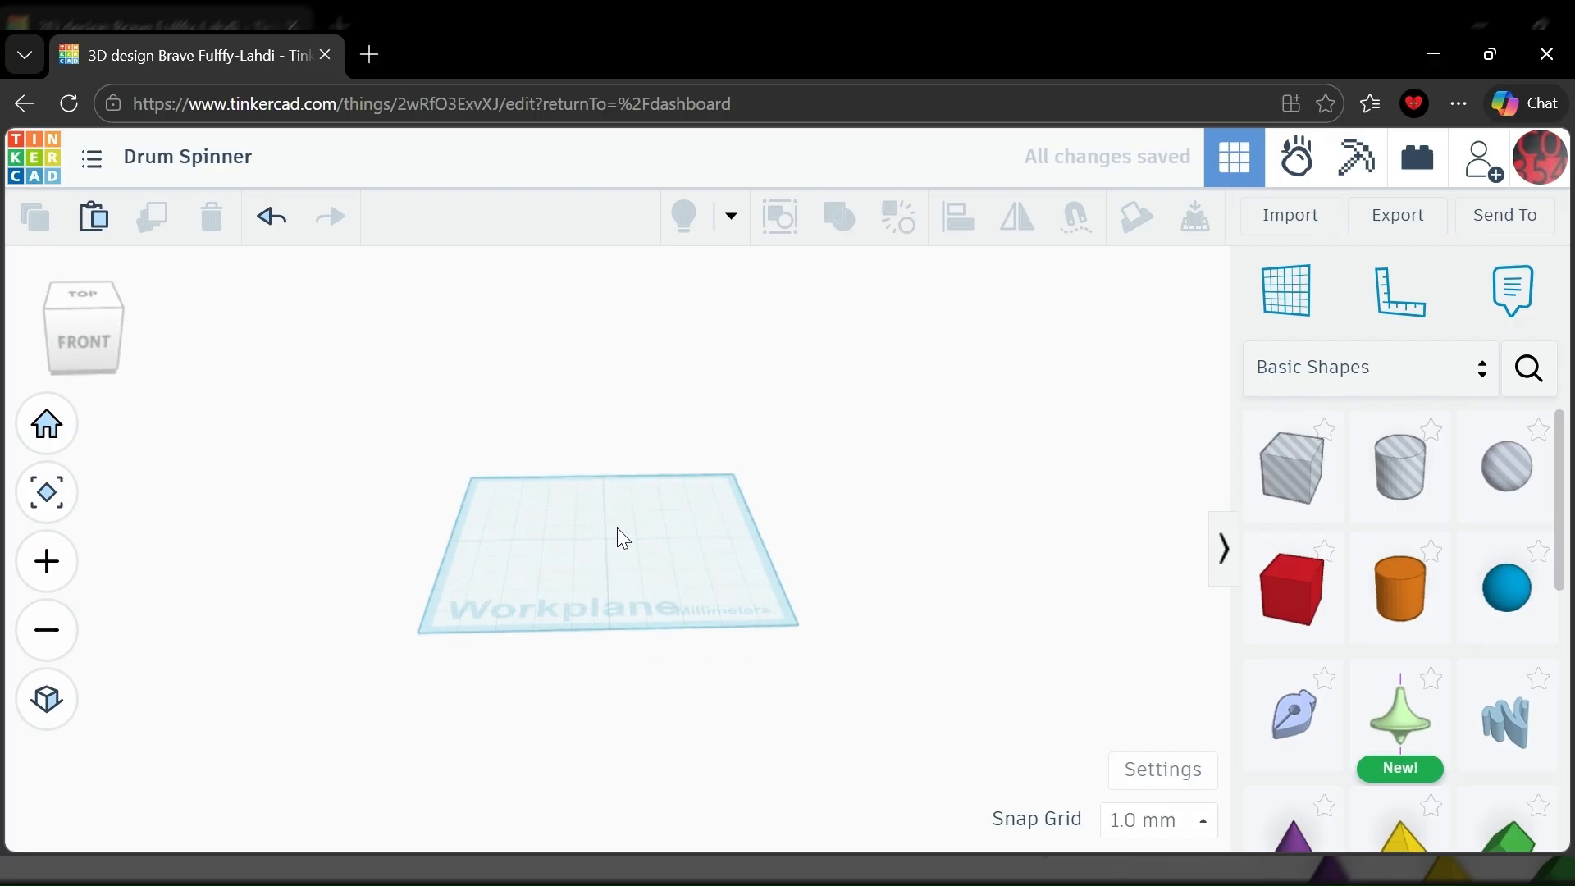
middle_click_drag(616, 528, 662, 572)
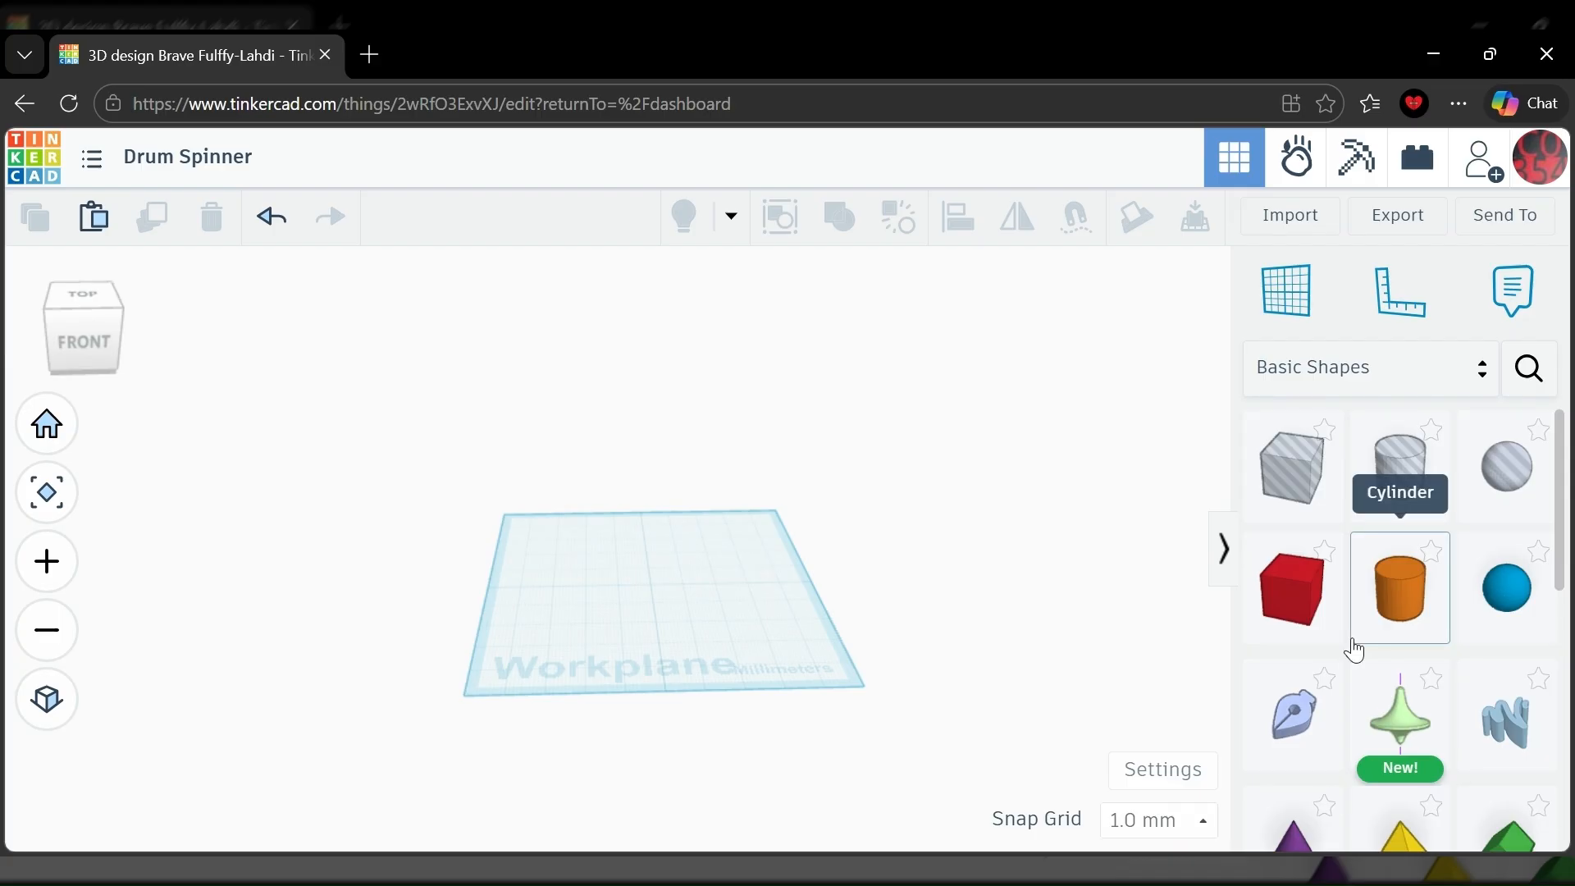
Search the community shapes for "trapazoid" and place the first dark grey trapezoid block on the workplane.
scroll(1350, 643, "down", 5)
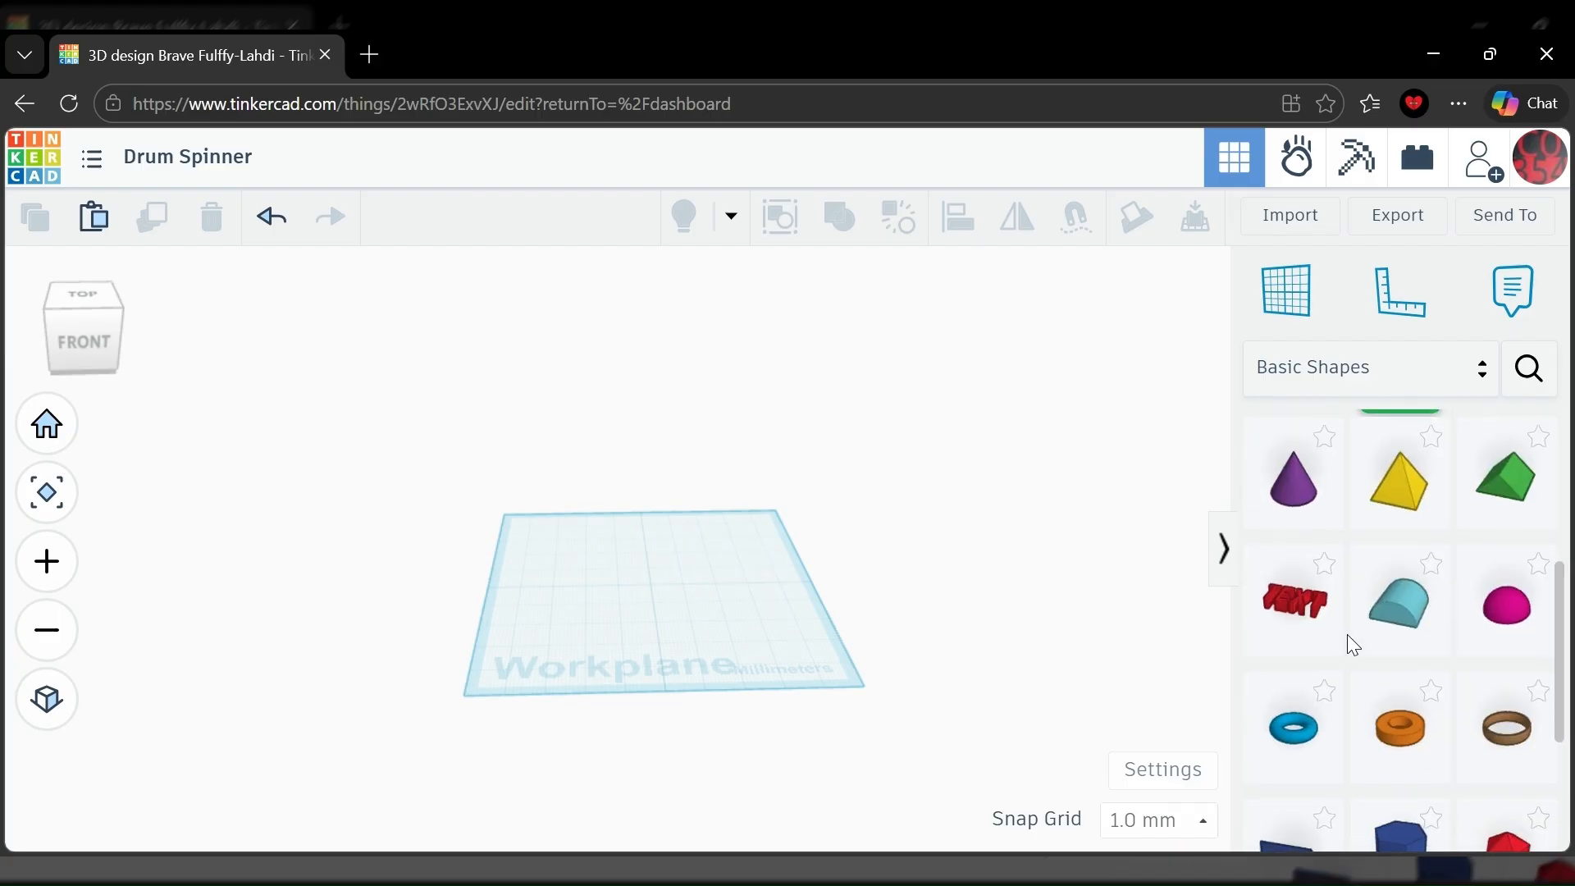
left_click(1529, 369)
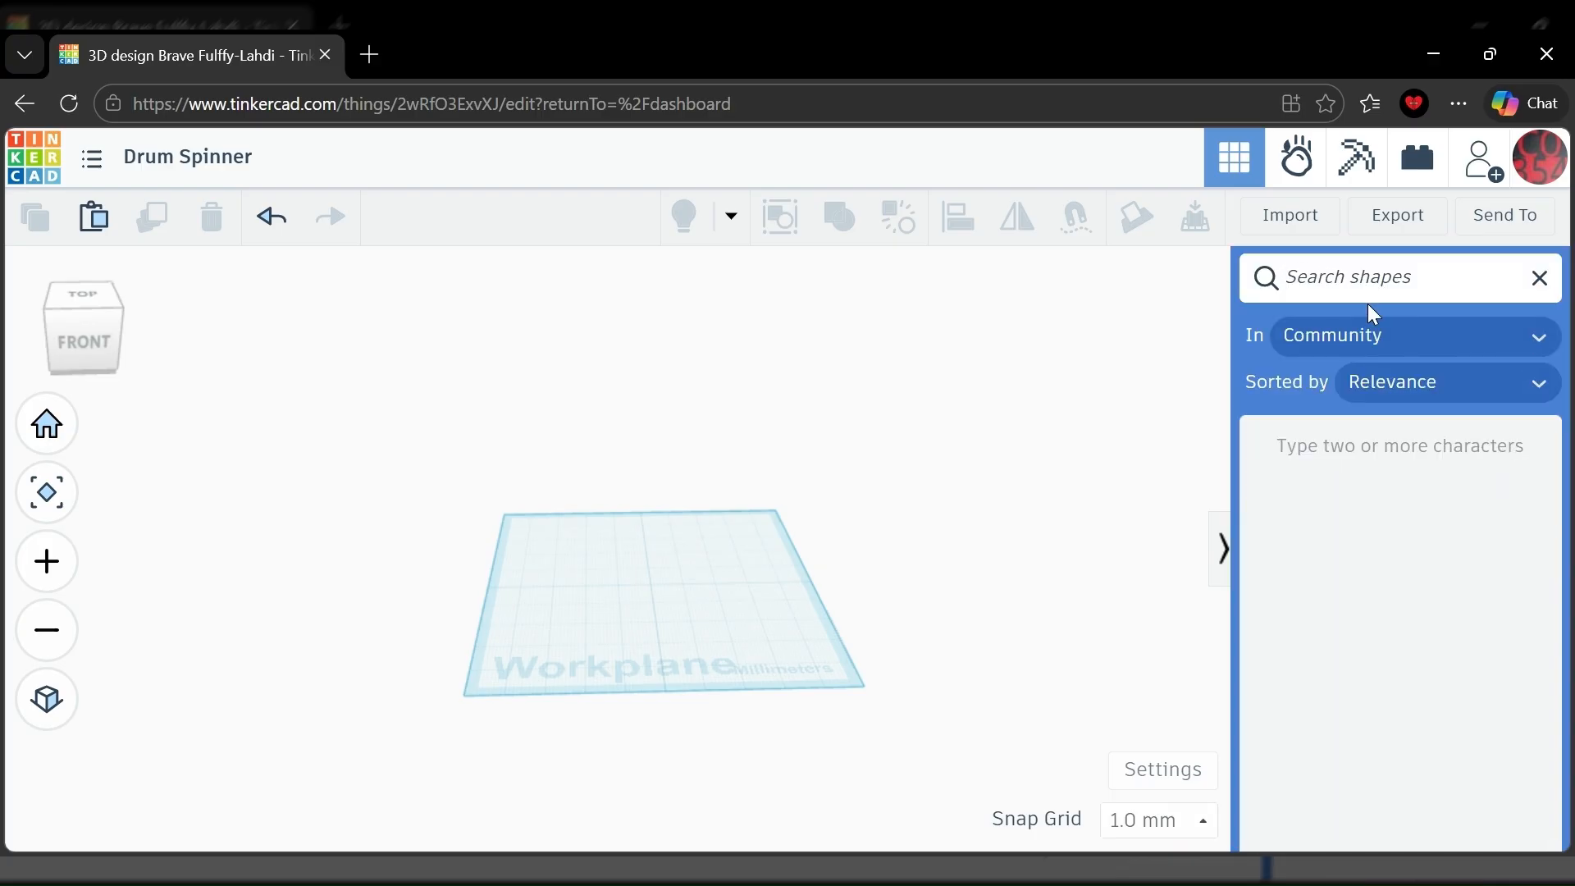
type("trapazoid")
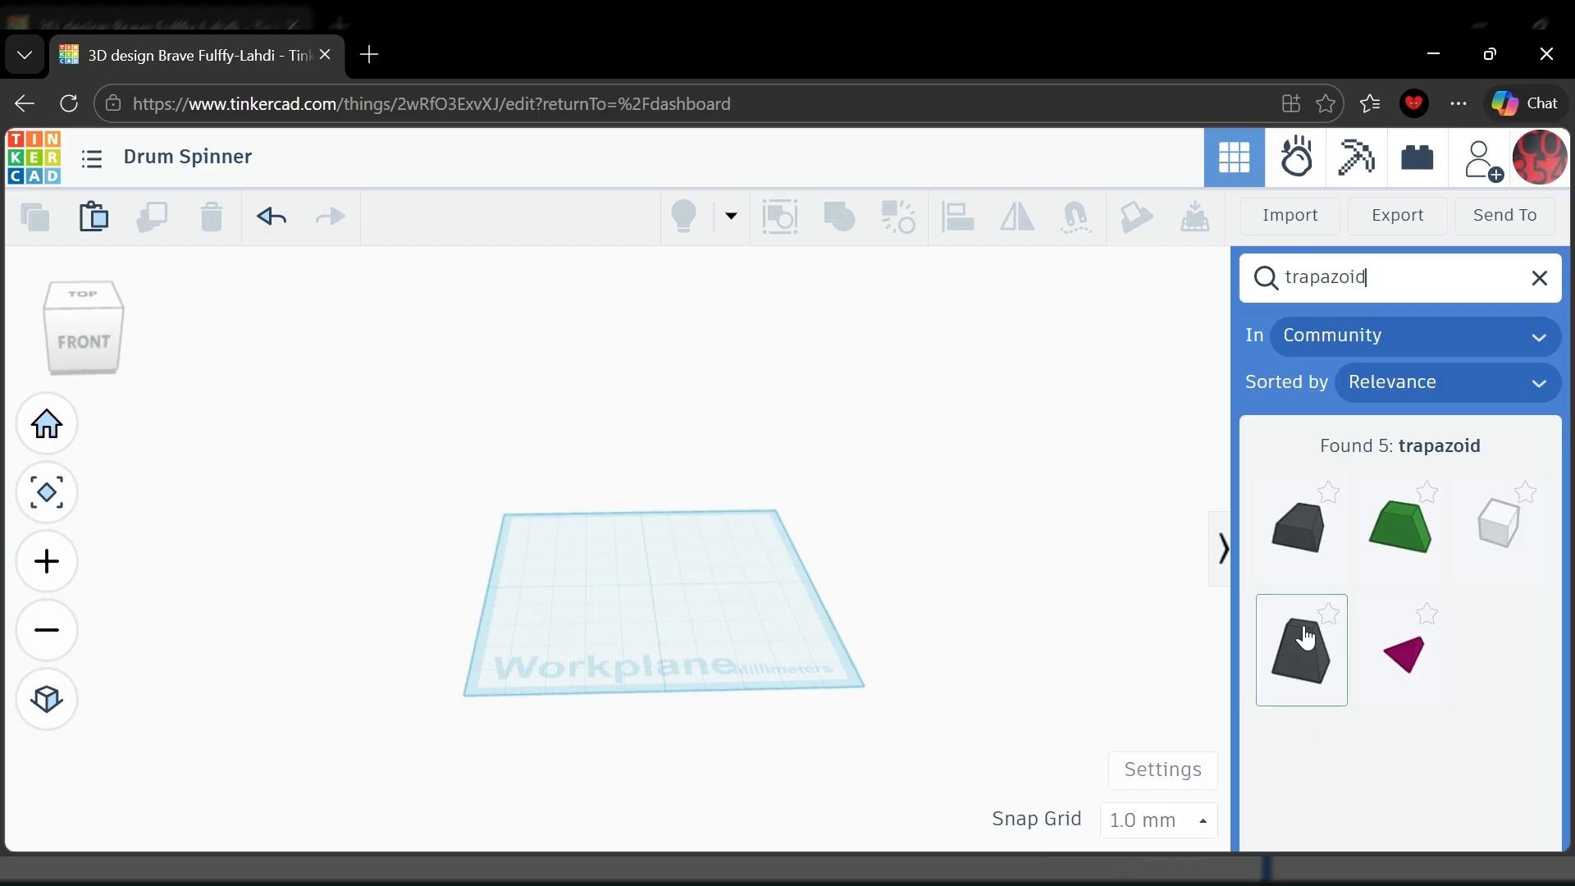
left_click(1308, 523)
left_click_drag(1307, 521, 638, 620)
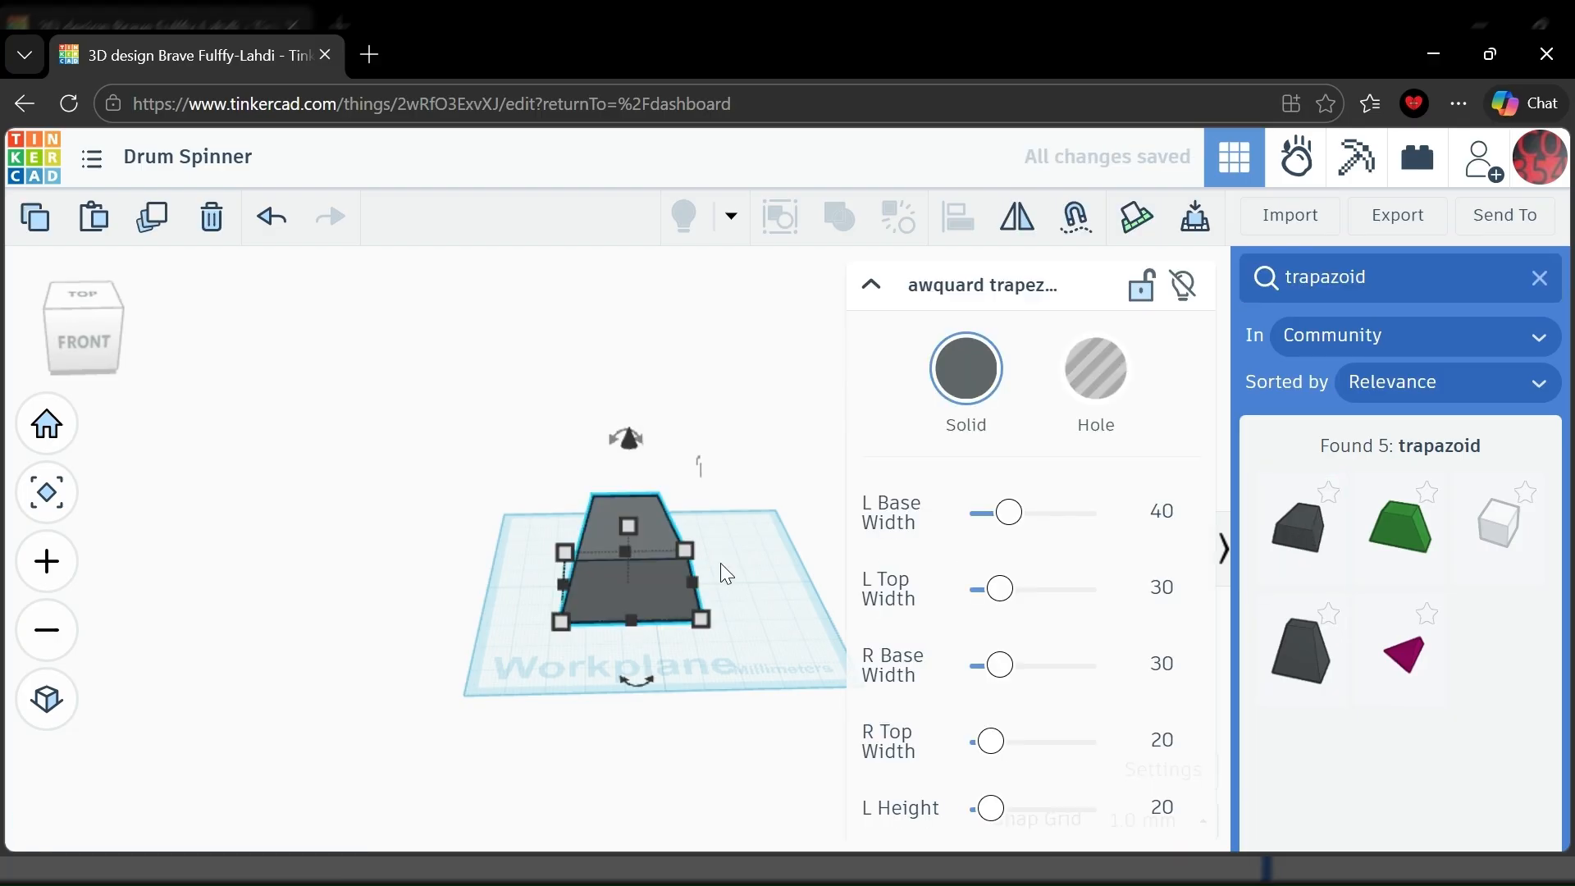
Stretch the grey trapezoid block along its depth to 62 mm.
right_click_drag(799, 553, 564, 557)
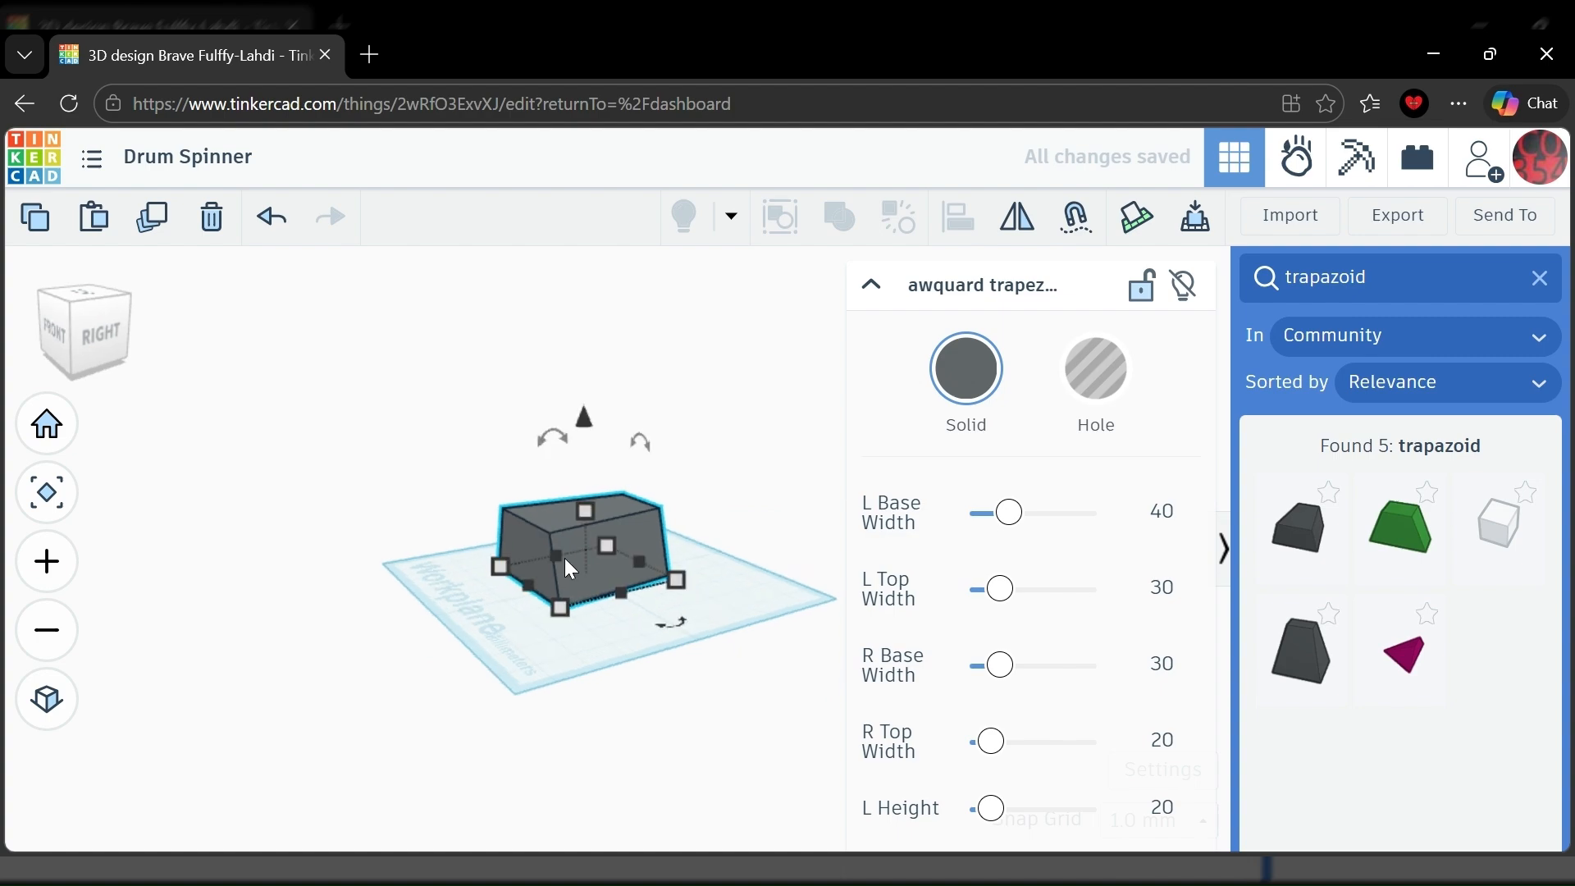
scroll(571, 566, "up", 5)
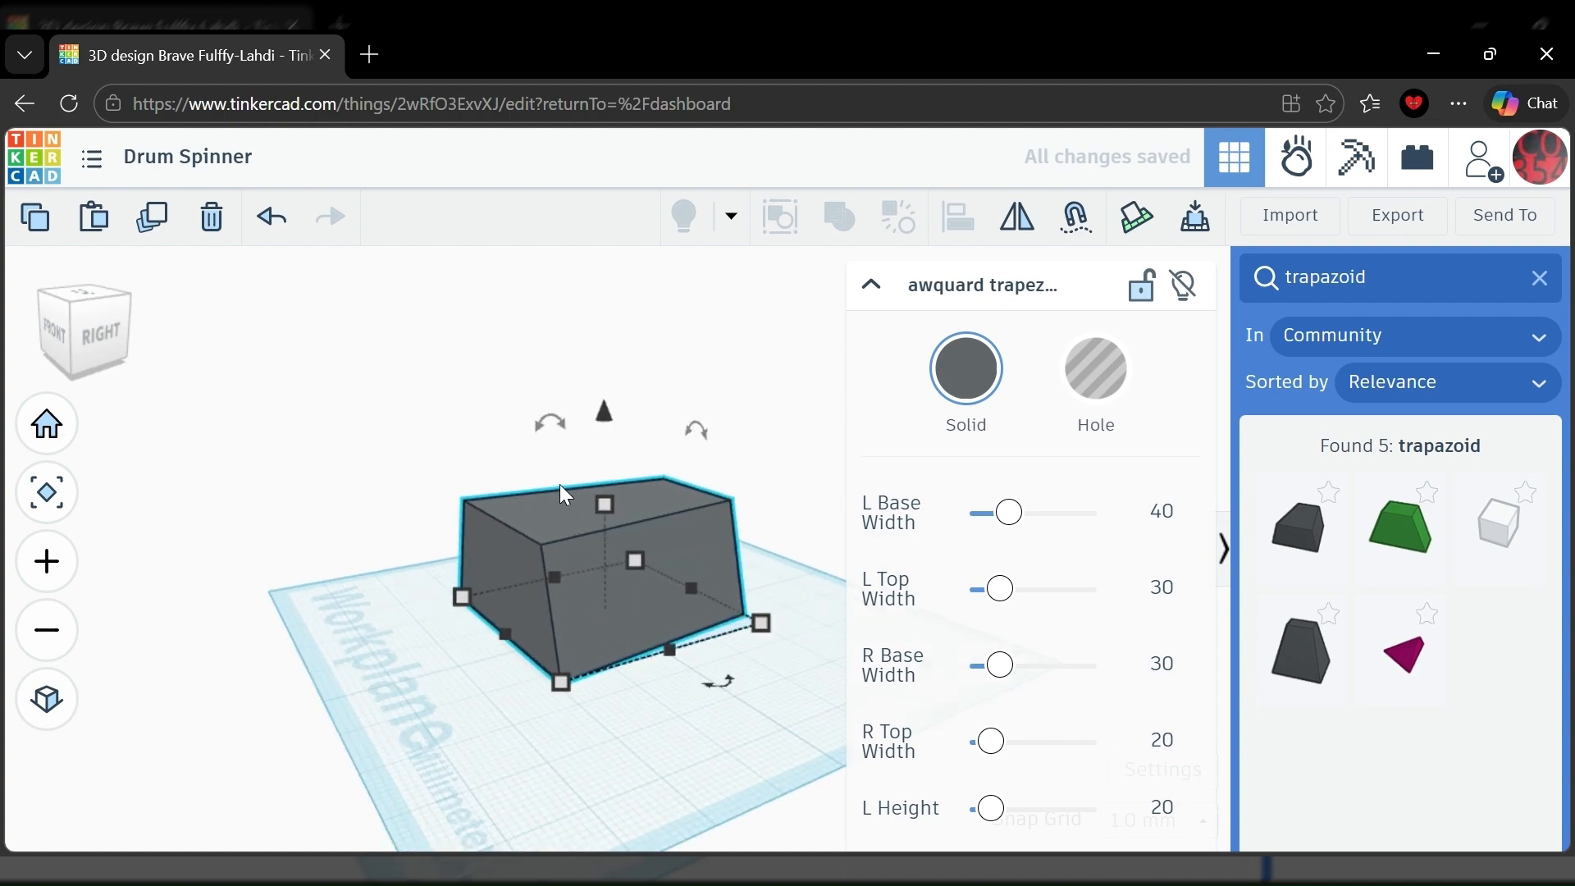
left_click_drag(675, 652, 728, 739)
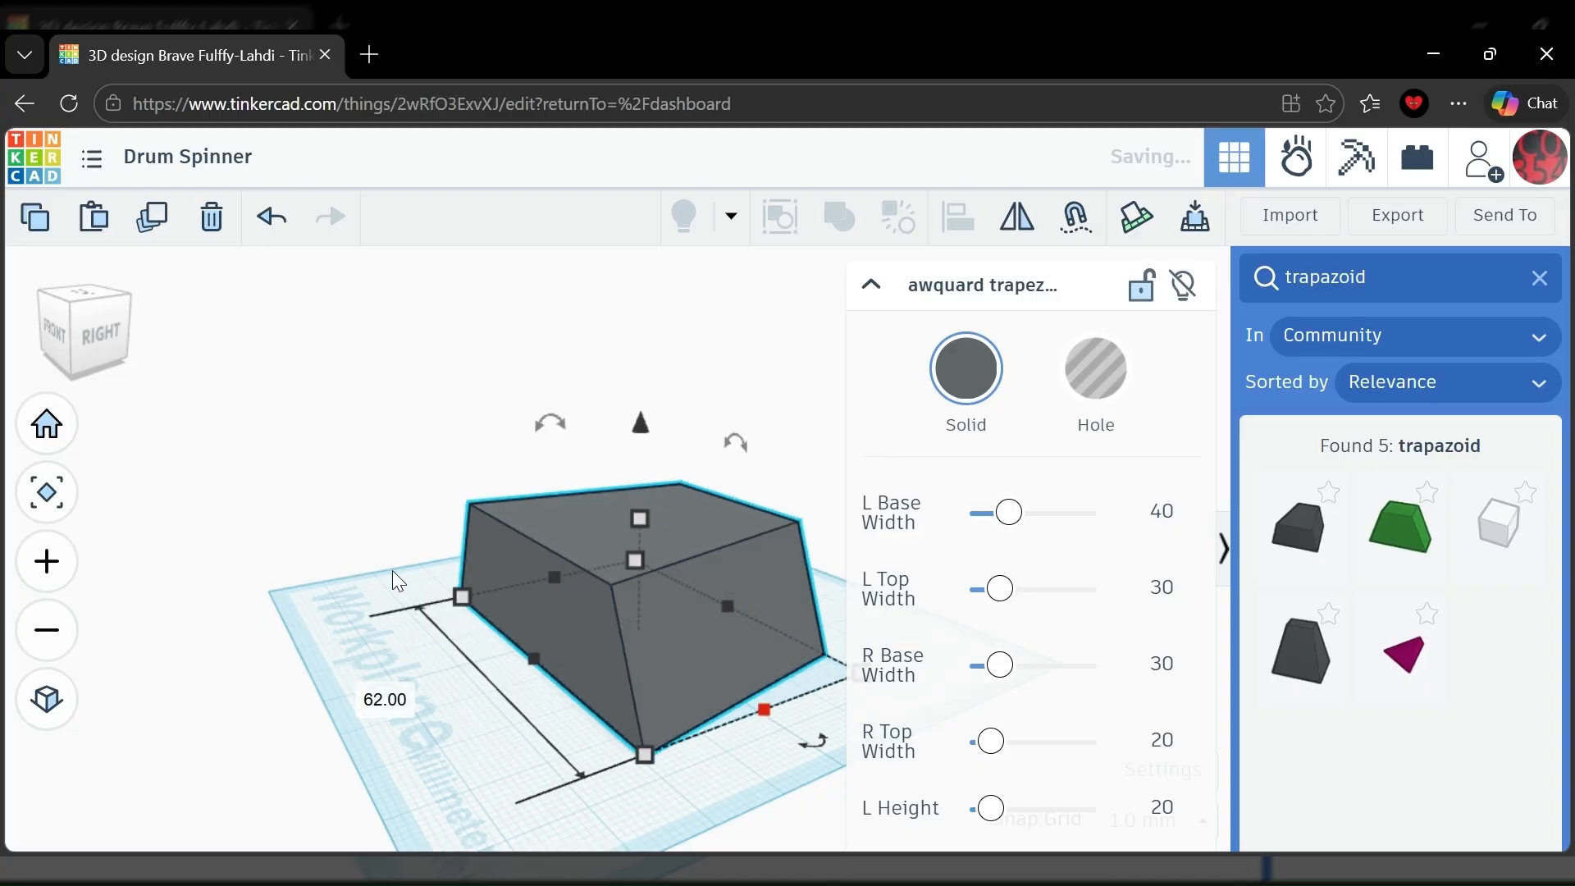
left_click(391, 538)
right_click_drag(391, 541, 432, 545)
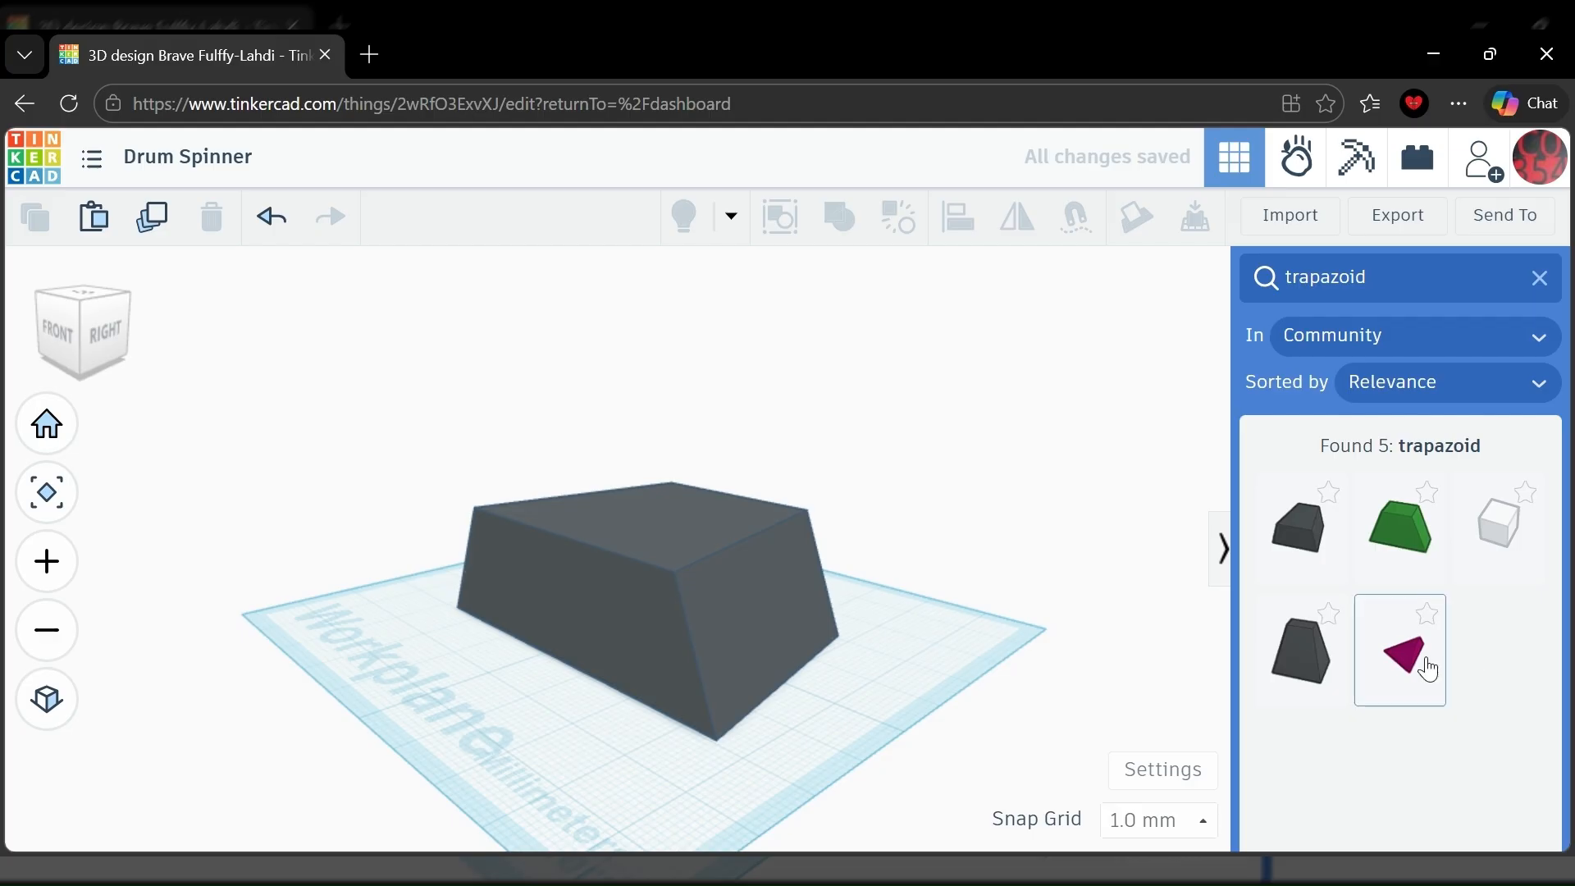
left_click_drag(1428, 668, 932, 685)
right_click_drag(515, 555, 317, 475)
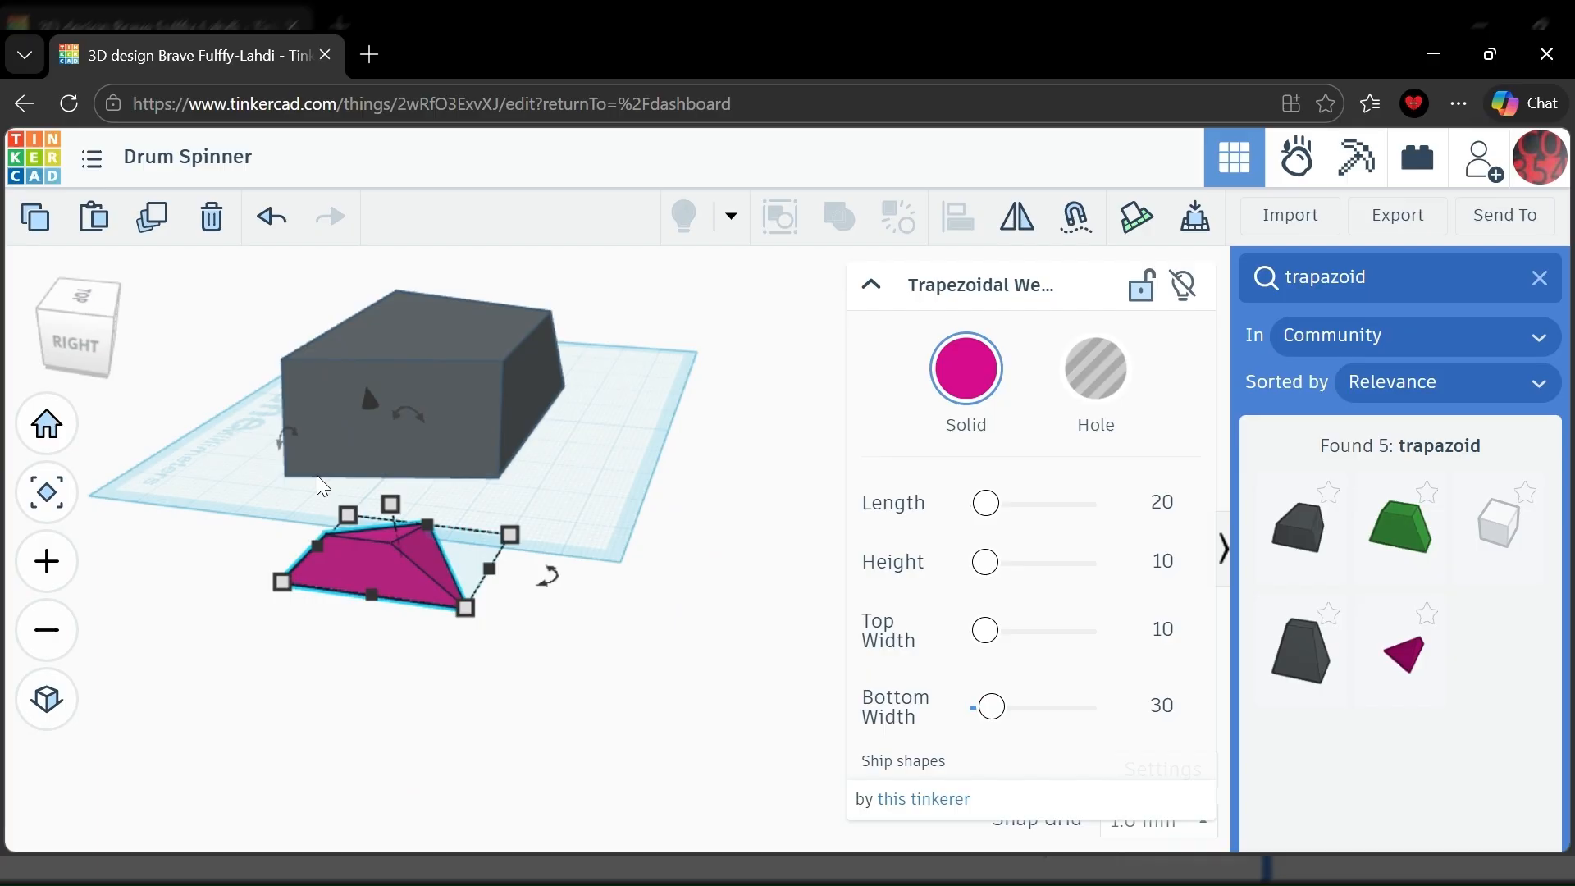
key("Delete")
right_click_drag(443, 375, 866, 428)
Place a cylinder from Basic Shapes beside the trapezoid block and set its sides to 128.
left_click(1539, 279)
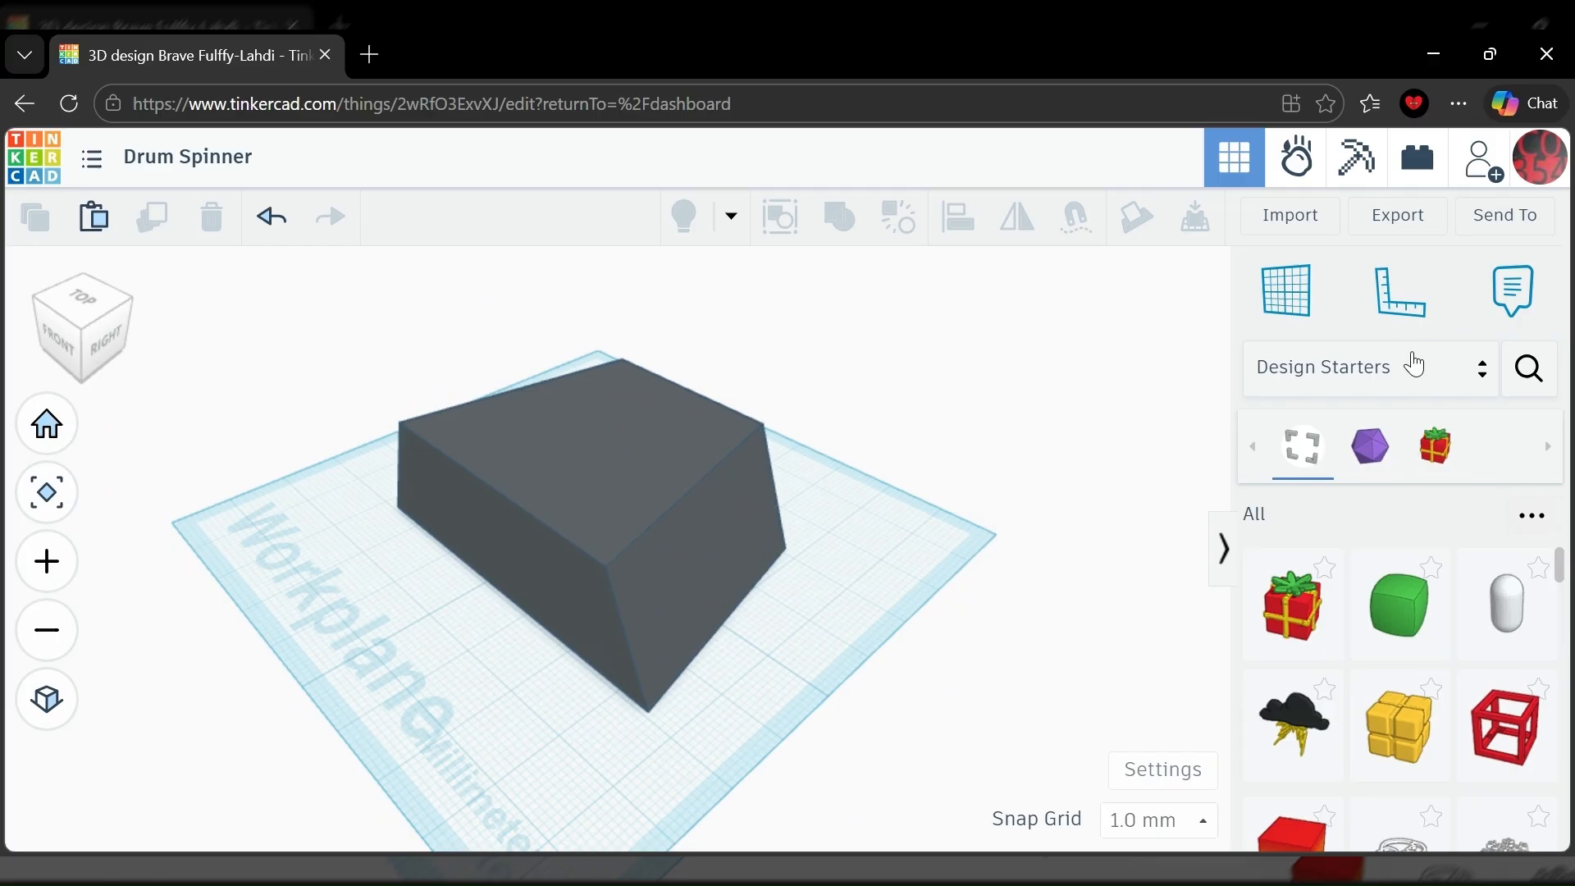
left_click(1410, 366)
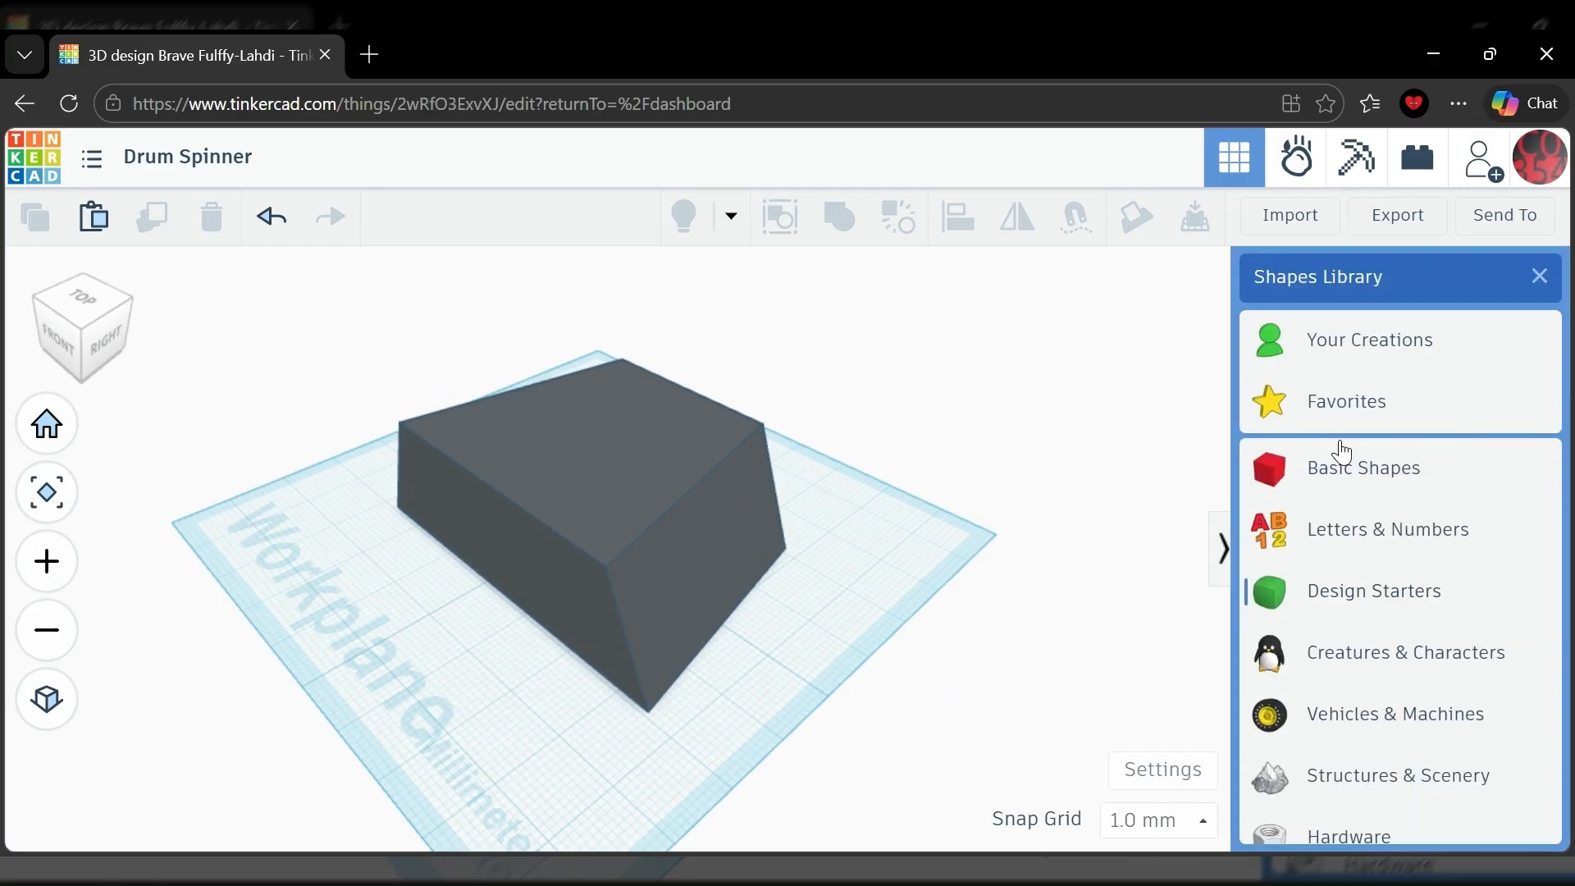
left_click(1330, 490)
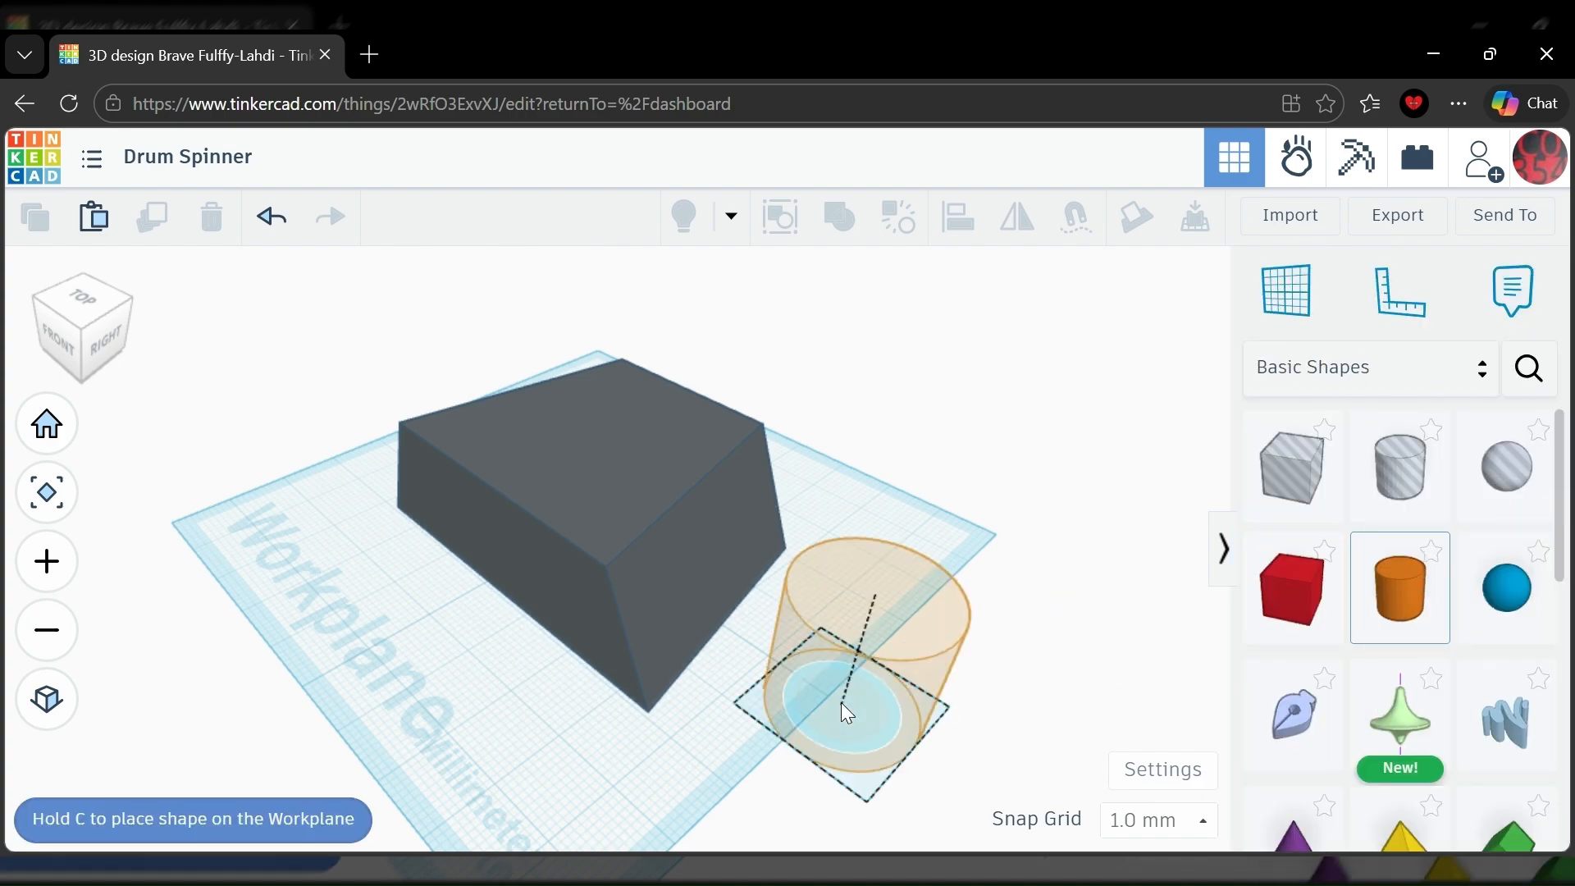
left_click(850, 633)
middle_click_drag(740, 597, 471, 446)
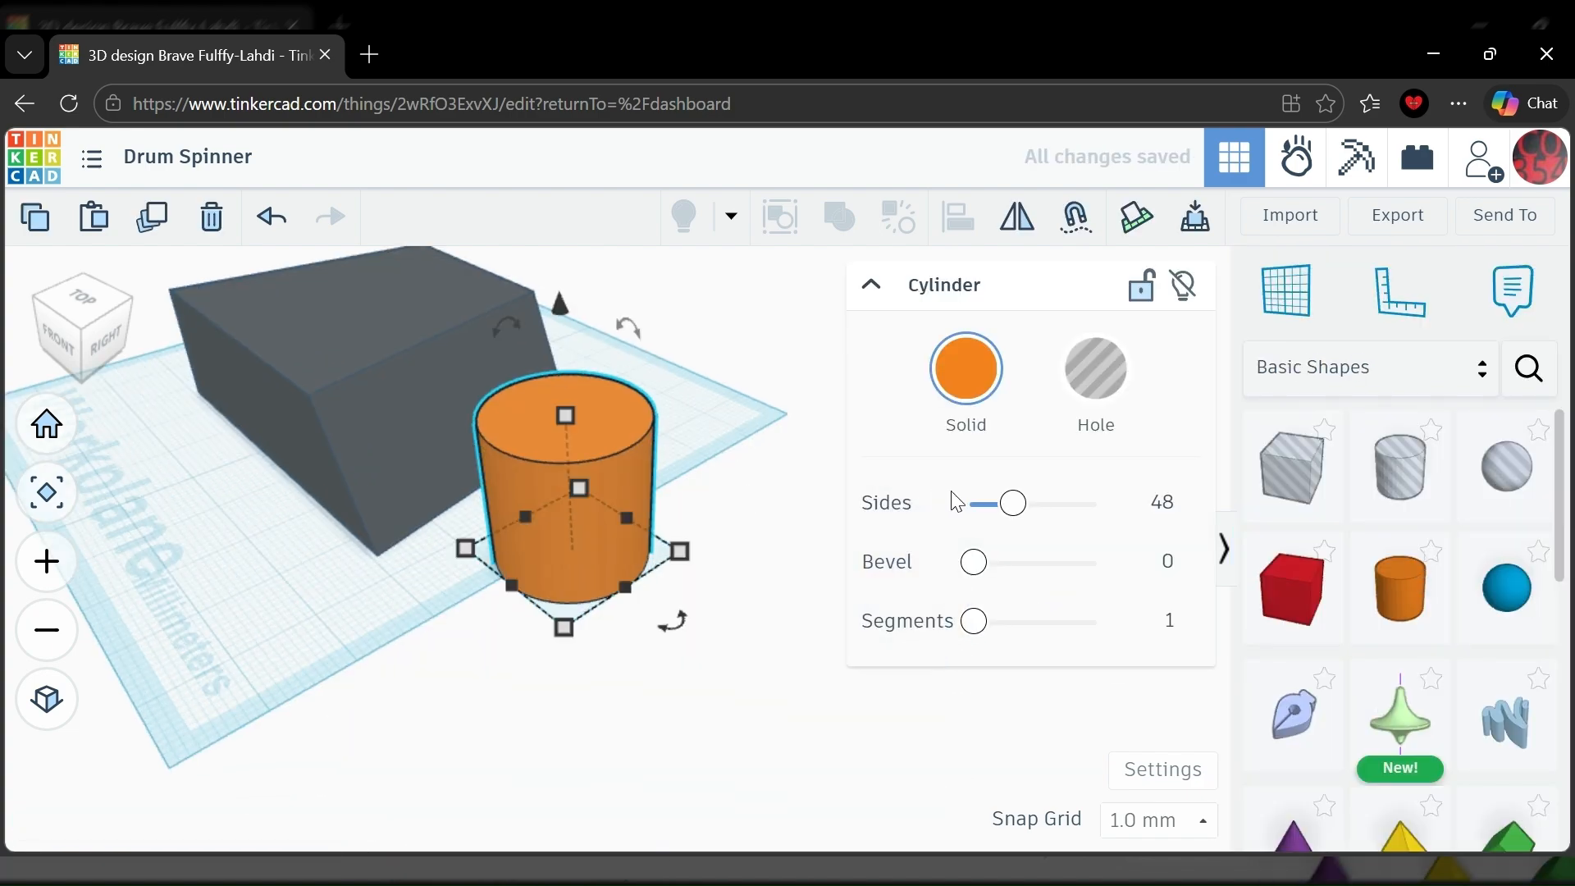
left_click_drag(1015, 503, 1163, 529)
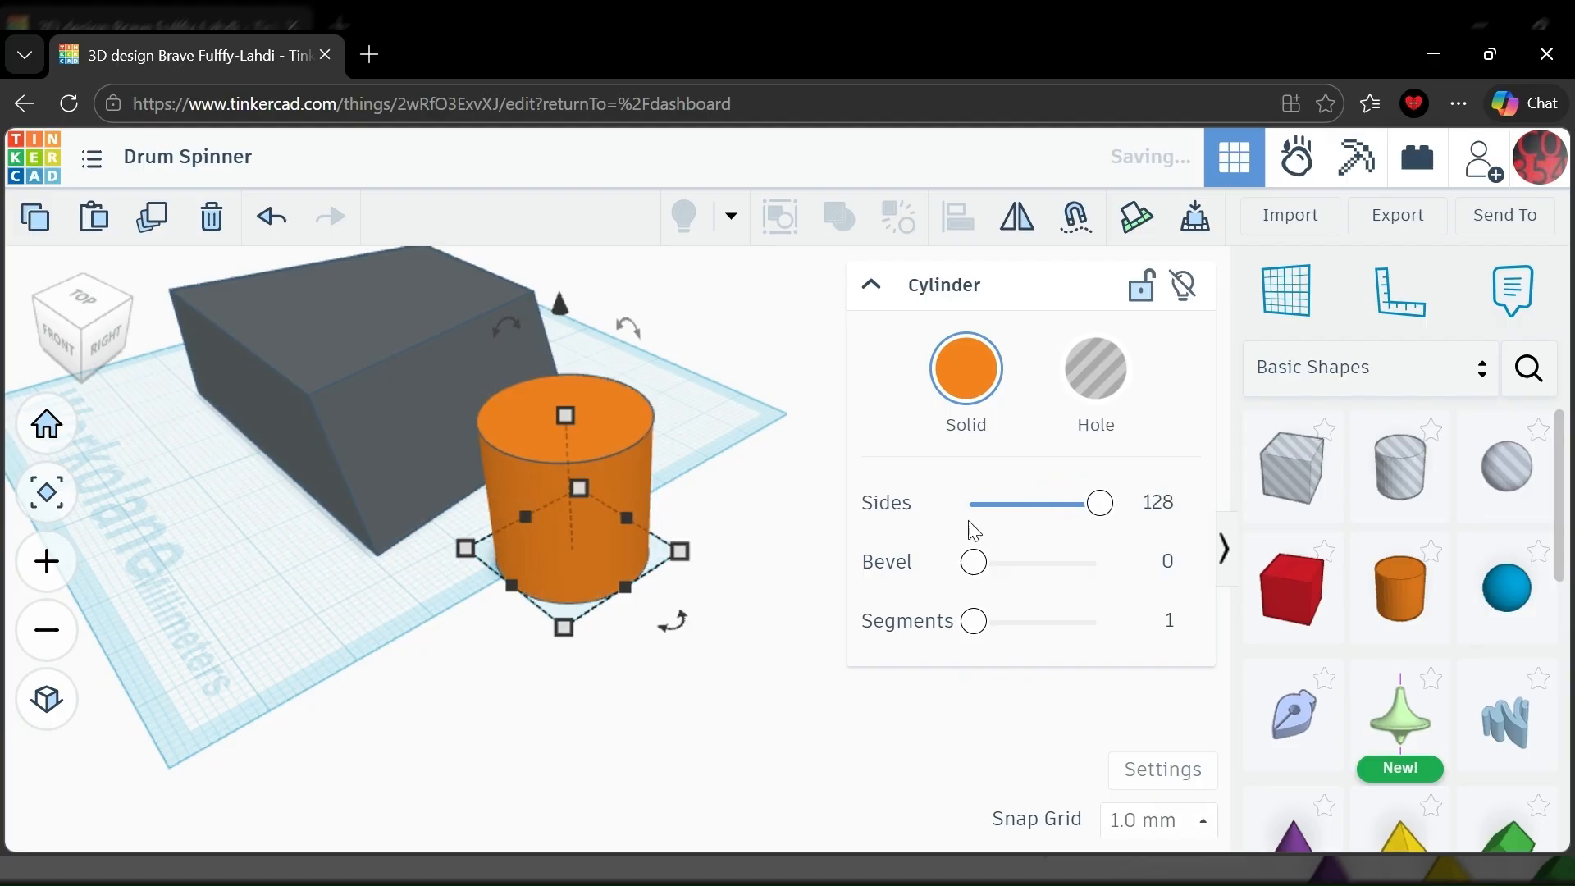
Rotate the cylinder onto its side and move it partly into the right sloped face of the trapezoid block.
right_click_drag(814, 499, 952, 486)
right_click_drag(500, 456, 479, 510)
left_click_drag(681, 347, 524, 479)
right_click_drag(455, 646, 579, 531)
left_click_drag(577, 523, 456, 567)
right_click_drag(594, 446, 786, 446)
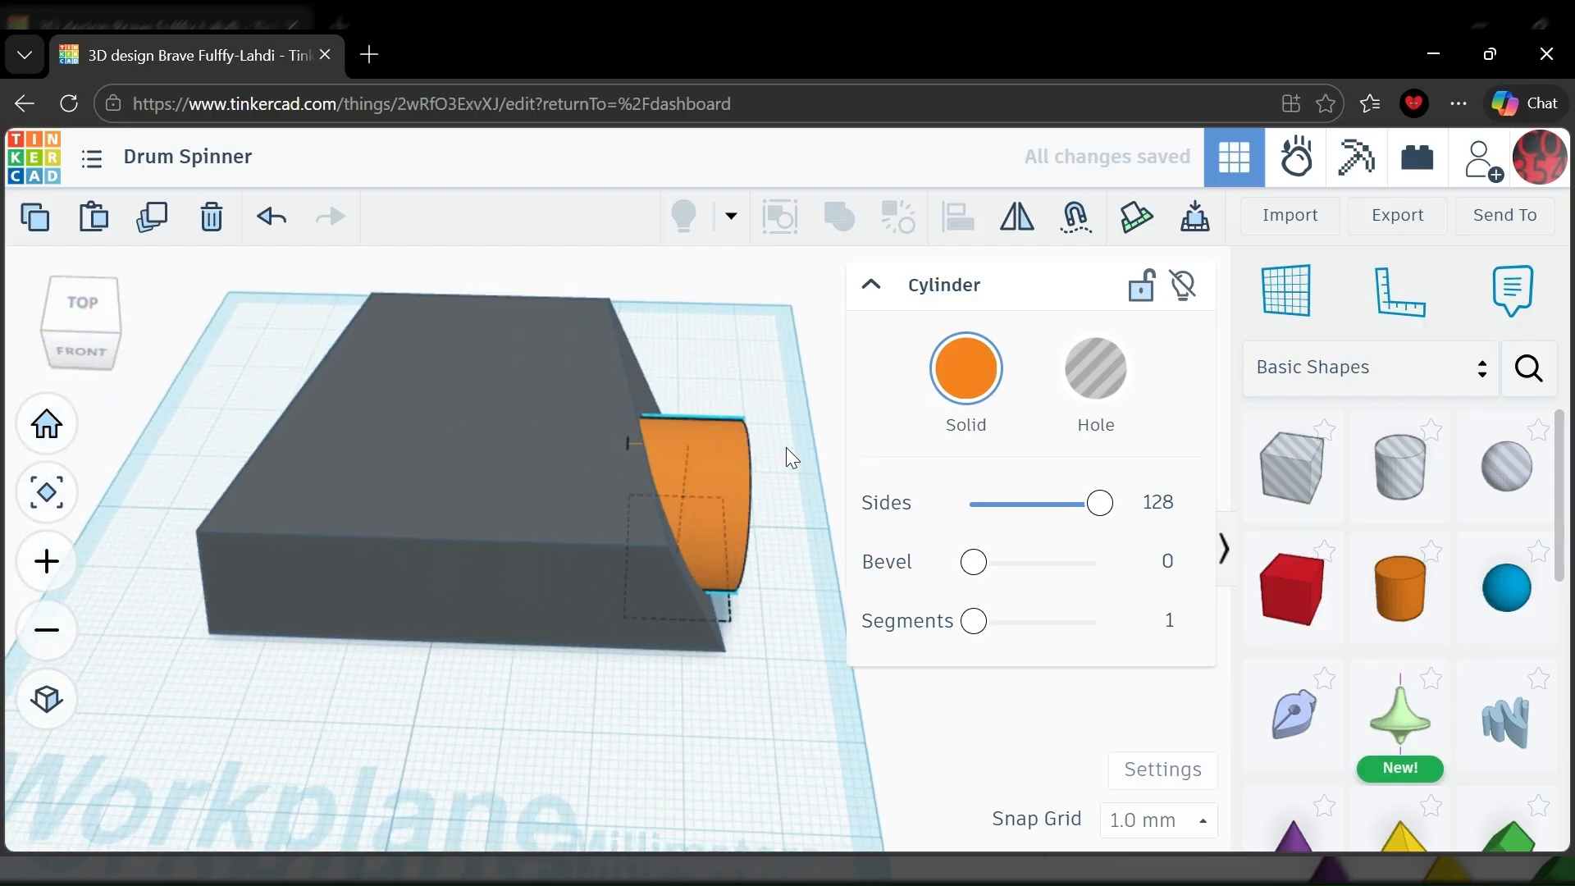
Duplicate the side cylinder and move the copy to the opposite sloped face of the trapezoid block.
right_click_drag(525, 563, 362, 517)
left_click(151, 217)
left_click_drag(710, 535, 225, 574)
middle_click_drag(199, 573, 425, 542)
right_click_drag(305, 583, 377, 566)
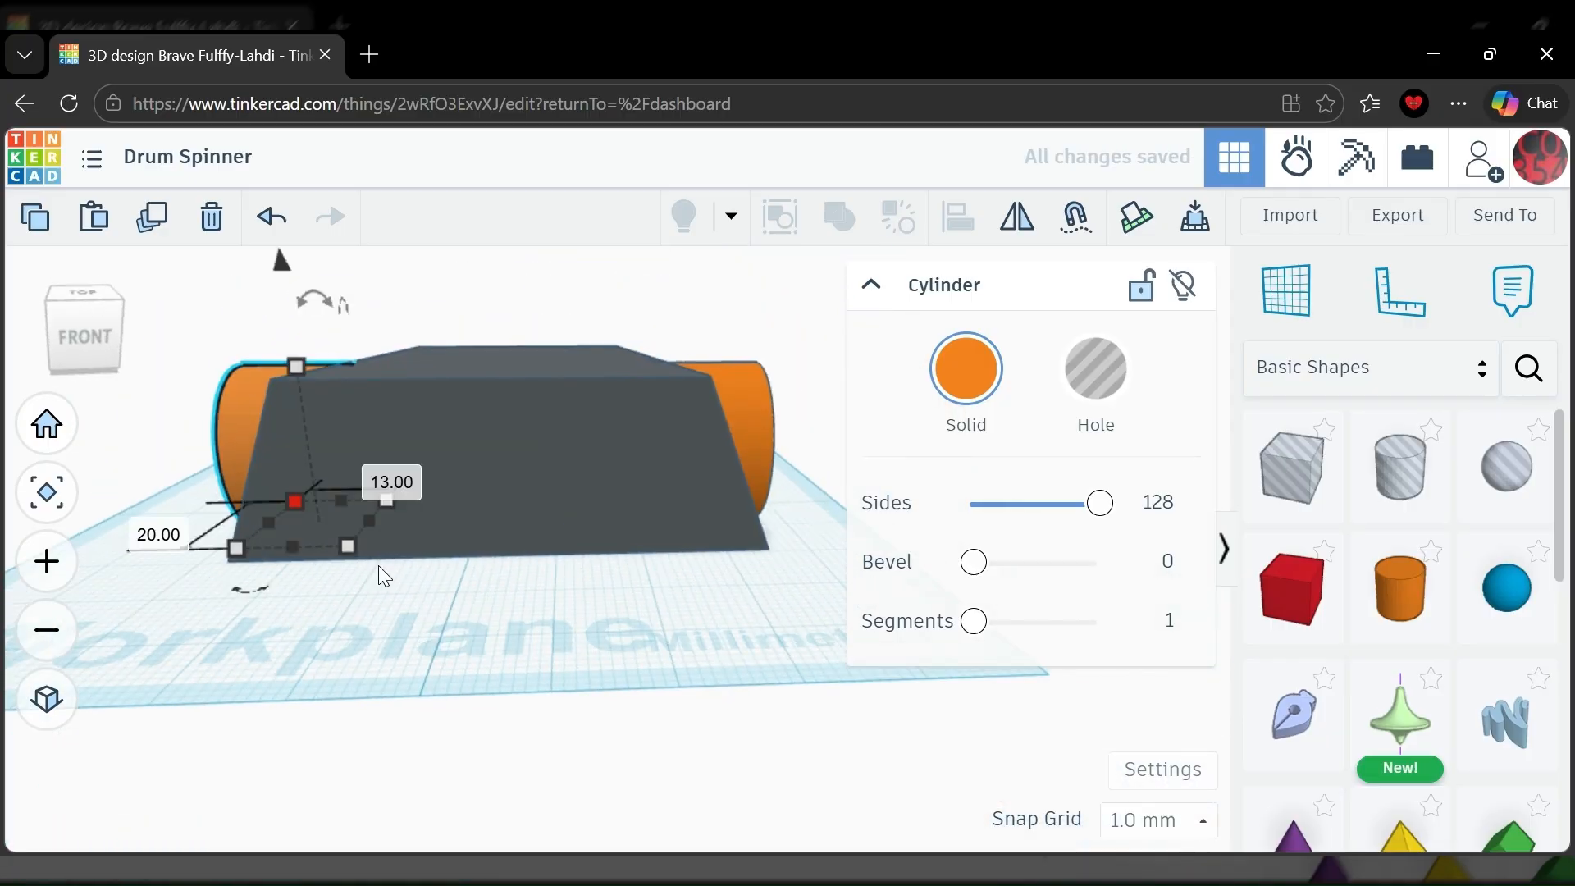
left_click(438, 624)
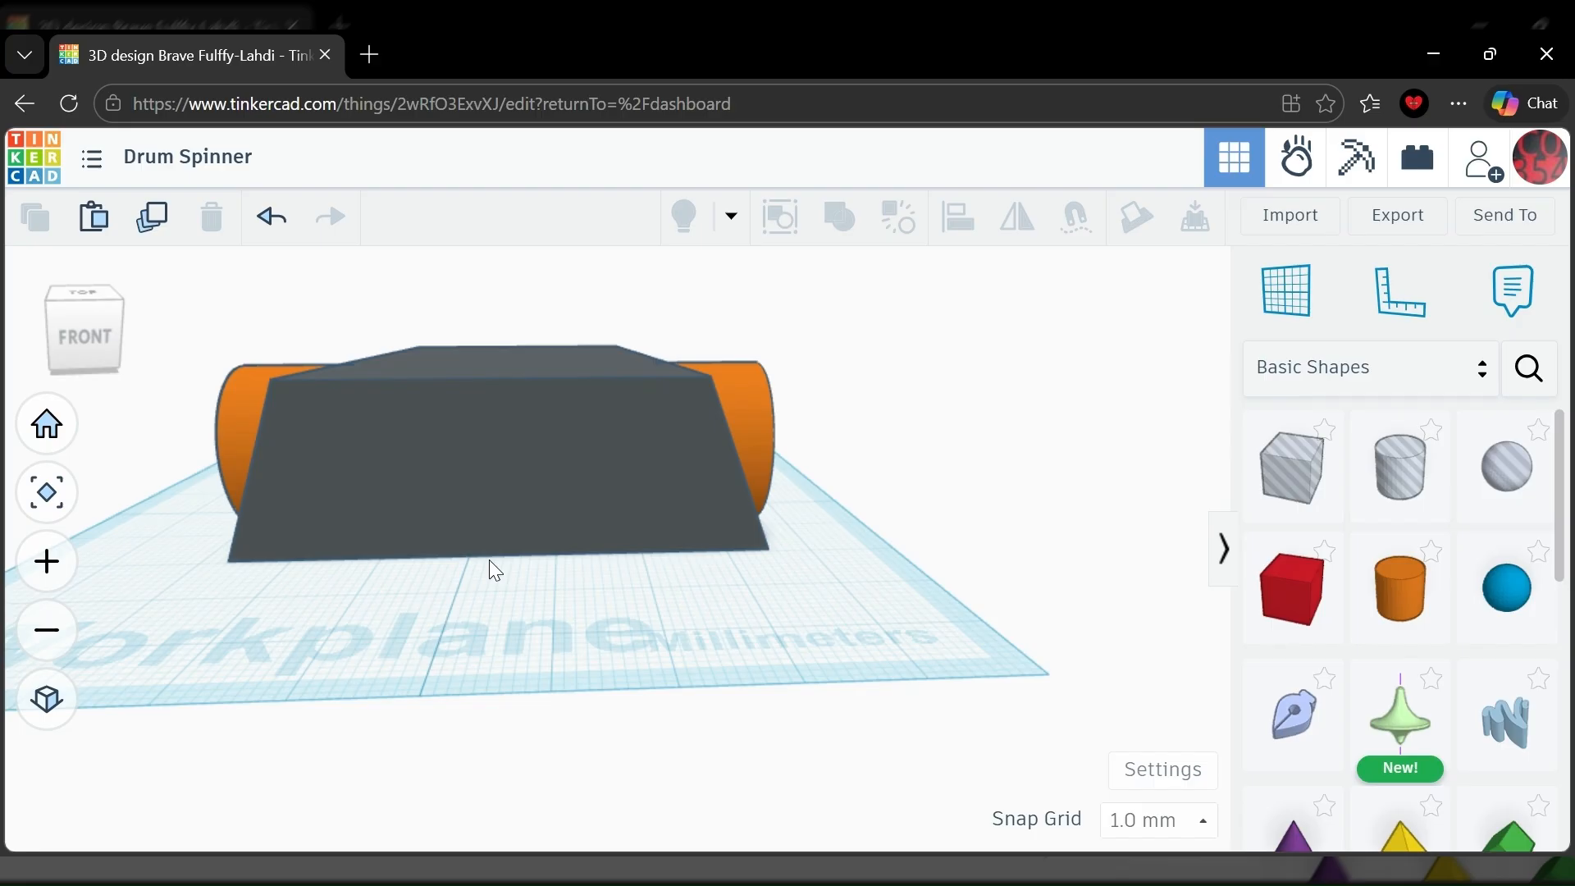
Raise the trapezoid block 1 mm above the workplane.
right_click_drag(680, 473, 263, 492)
right_click_drag(443, 490, 566, 508)
left_click(507, 475)
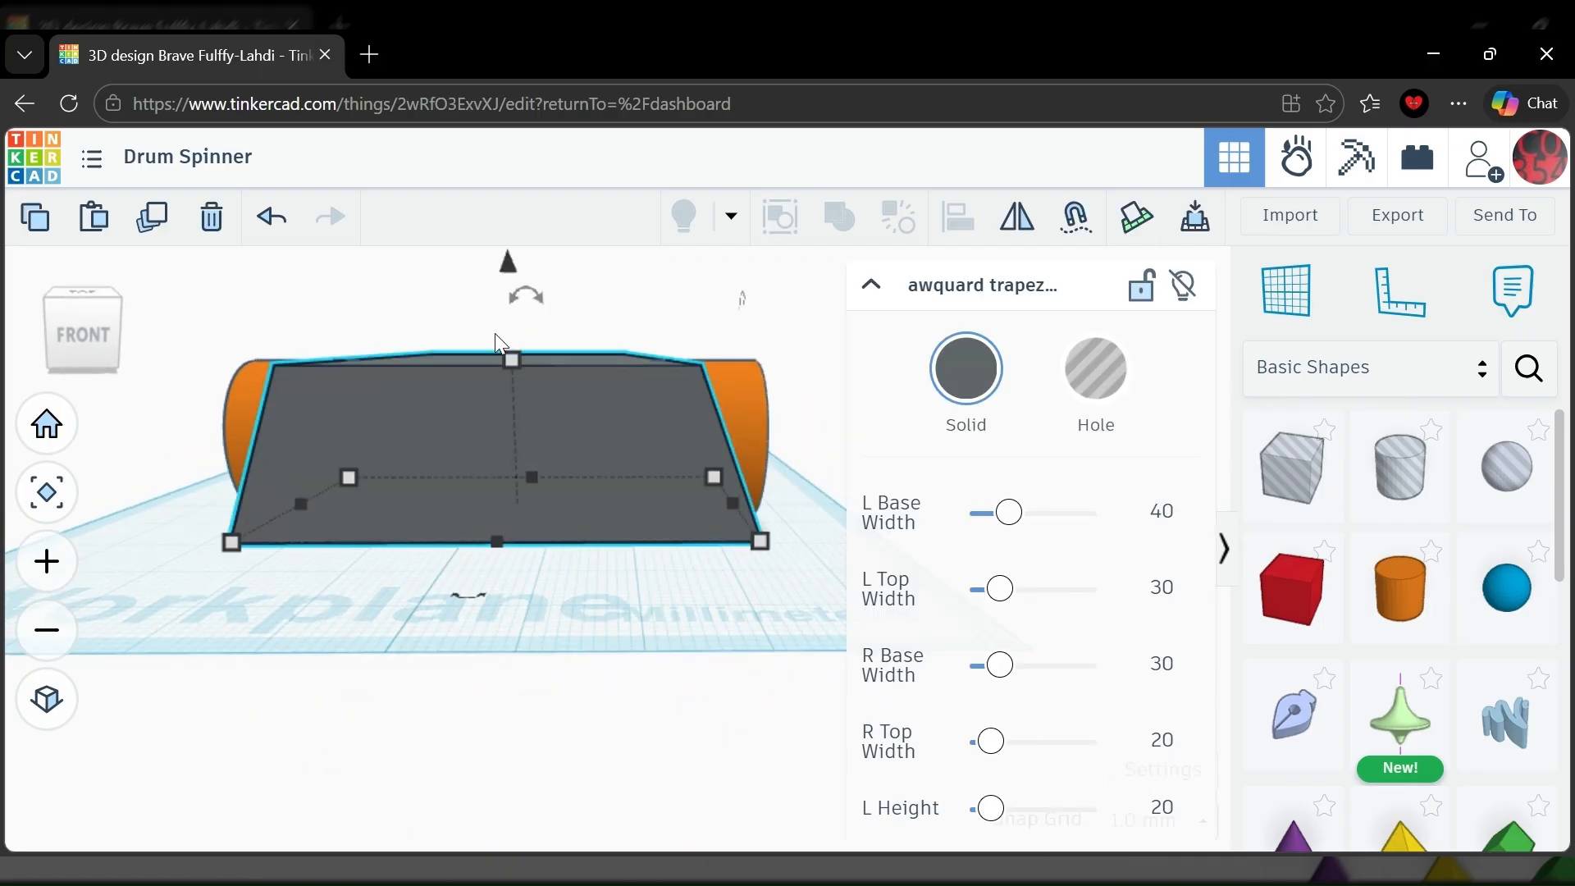
mouse_move(510, 261)
left_mouse_down()
mouse_move(512, 247)
mouse_move(515, 261)
left_mouse_up()
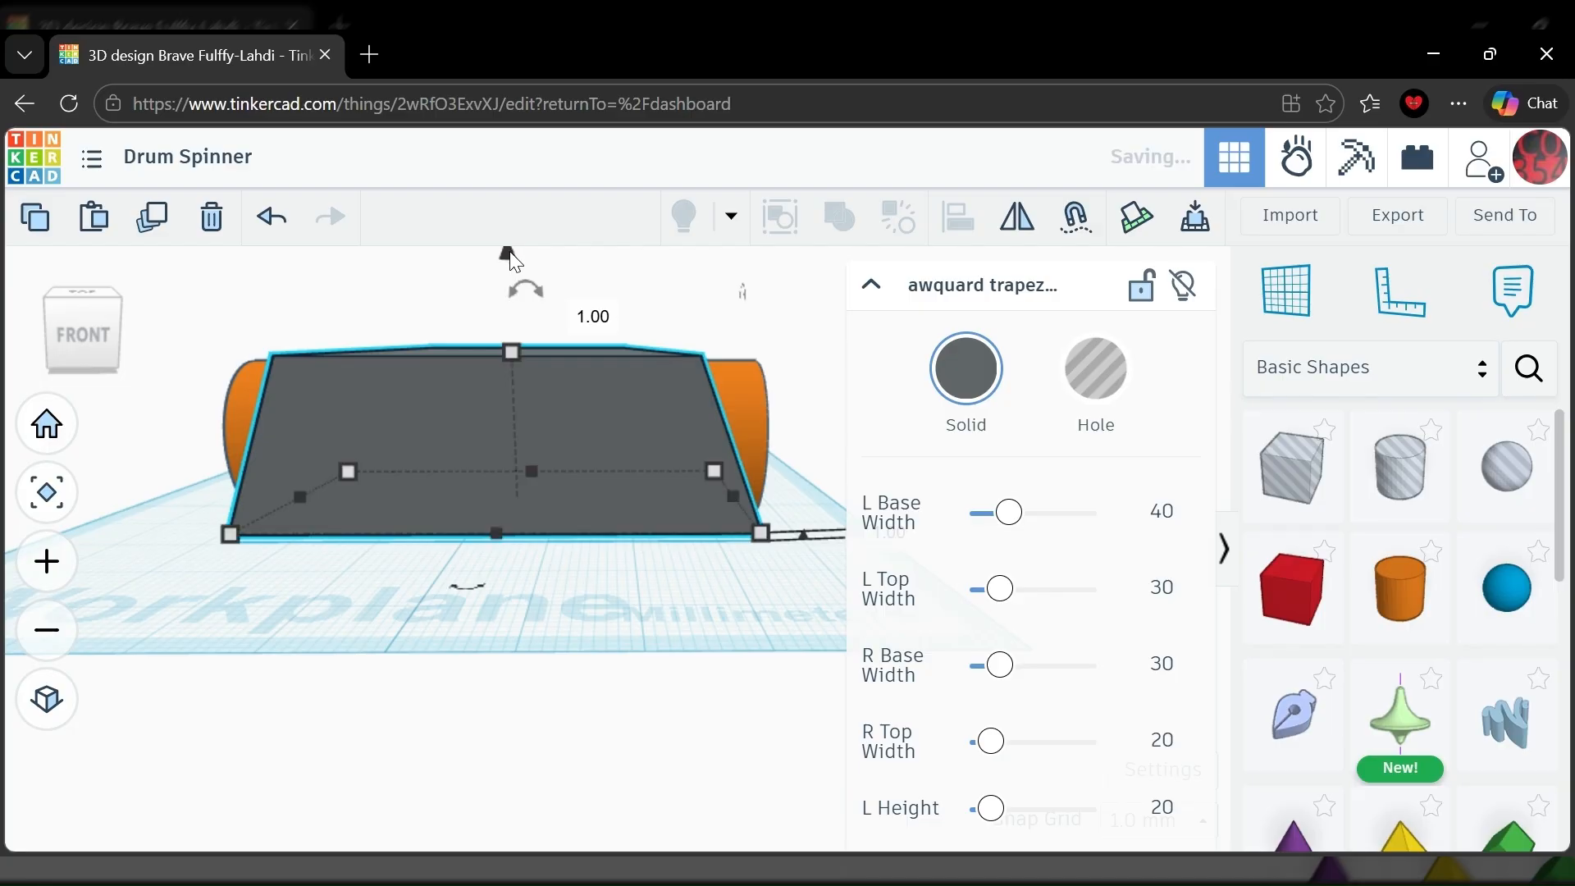
right_click_drag(551, 623, 341, 517)
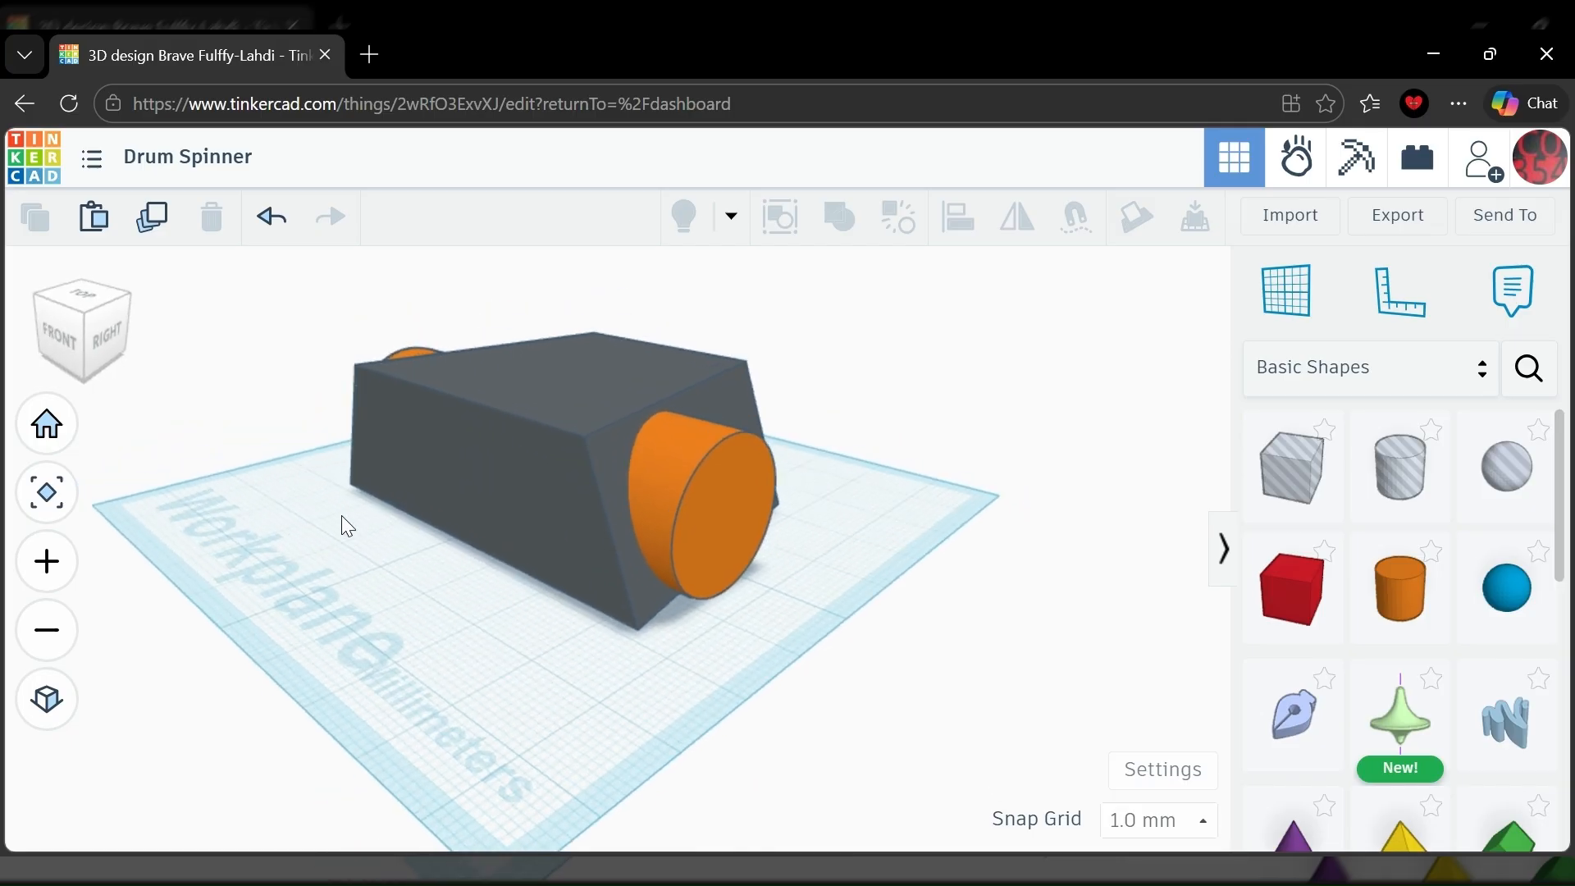
Place another cylinder in front of the trapezoid block and rotate it onto its side.
scroll(342, 515, "down", 3)
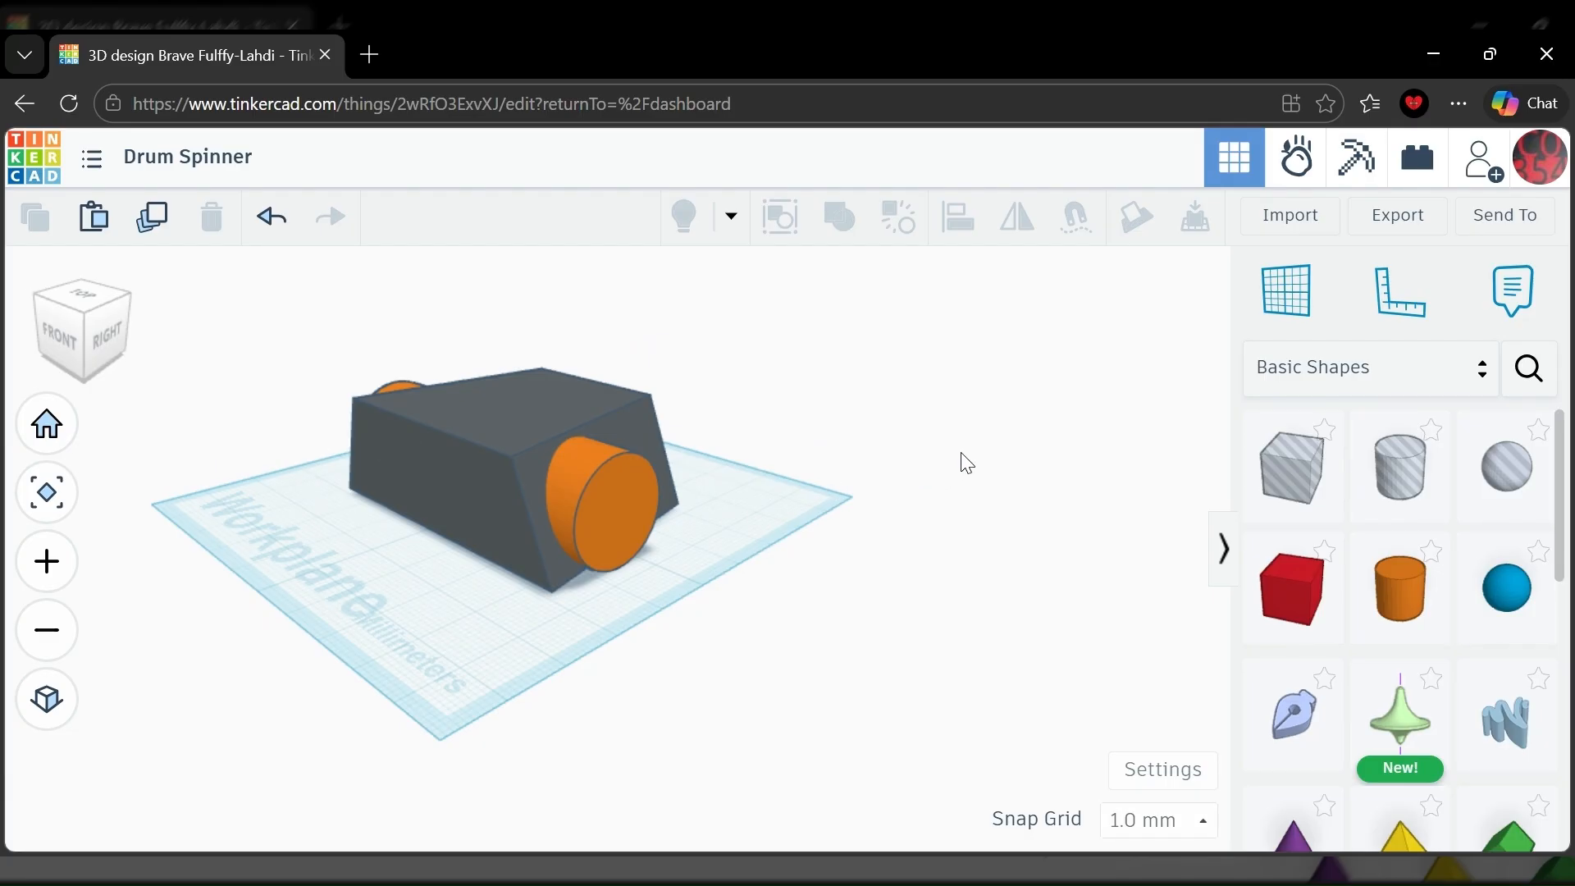
left_click_drag(1222, 615, 424, 676)
right_click_drag(283, 639, 451, 608)
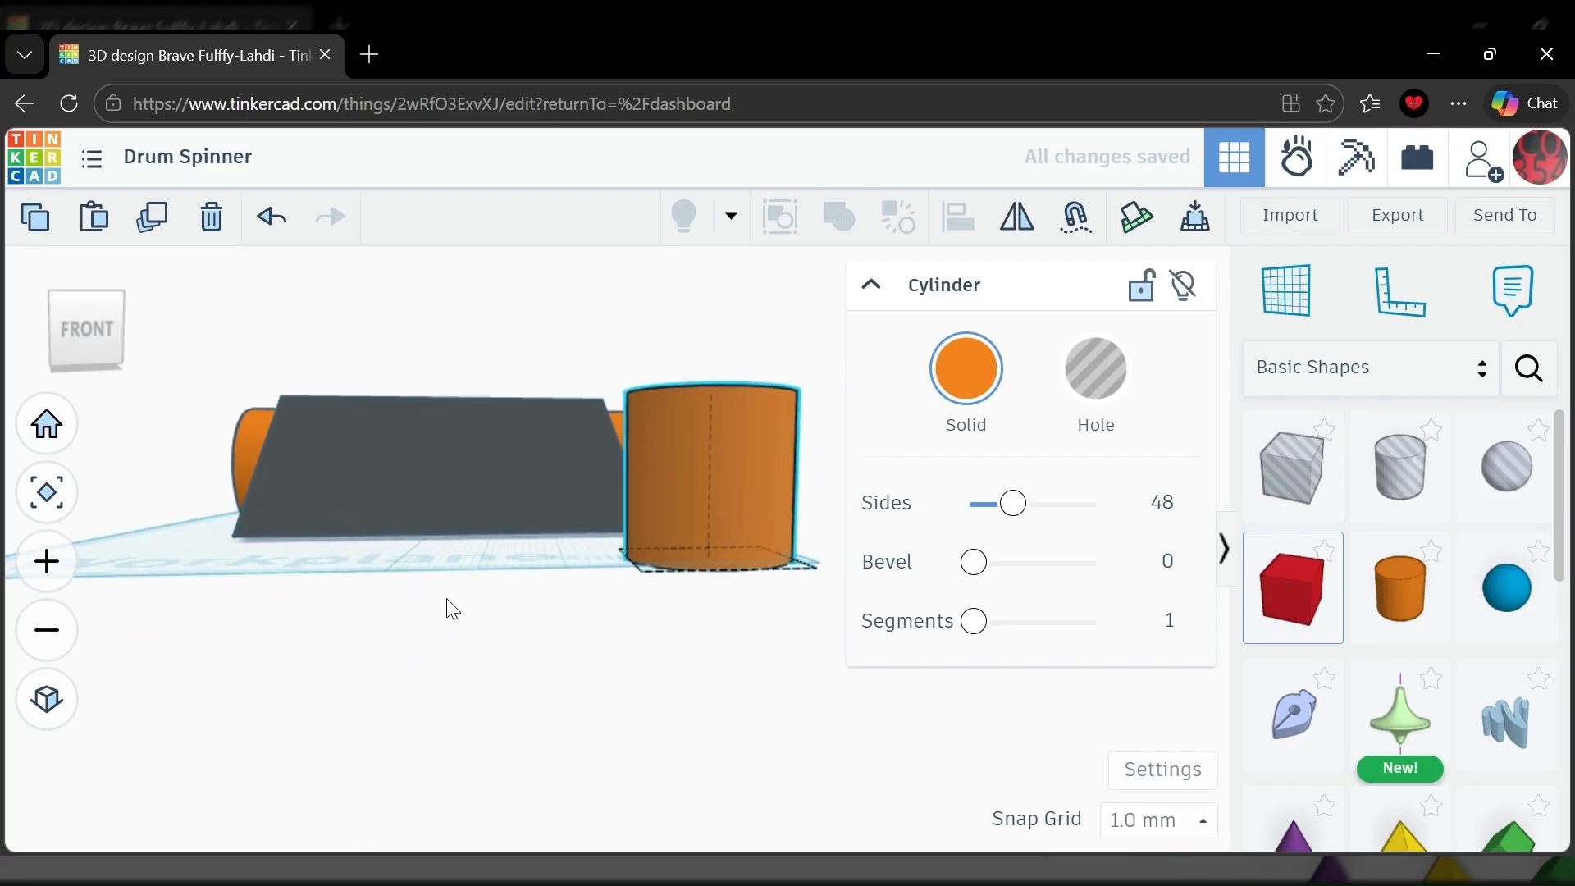
left_click_drag(709, 342, 372, 634)
right_click_drag(371, 634, 384, 570)
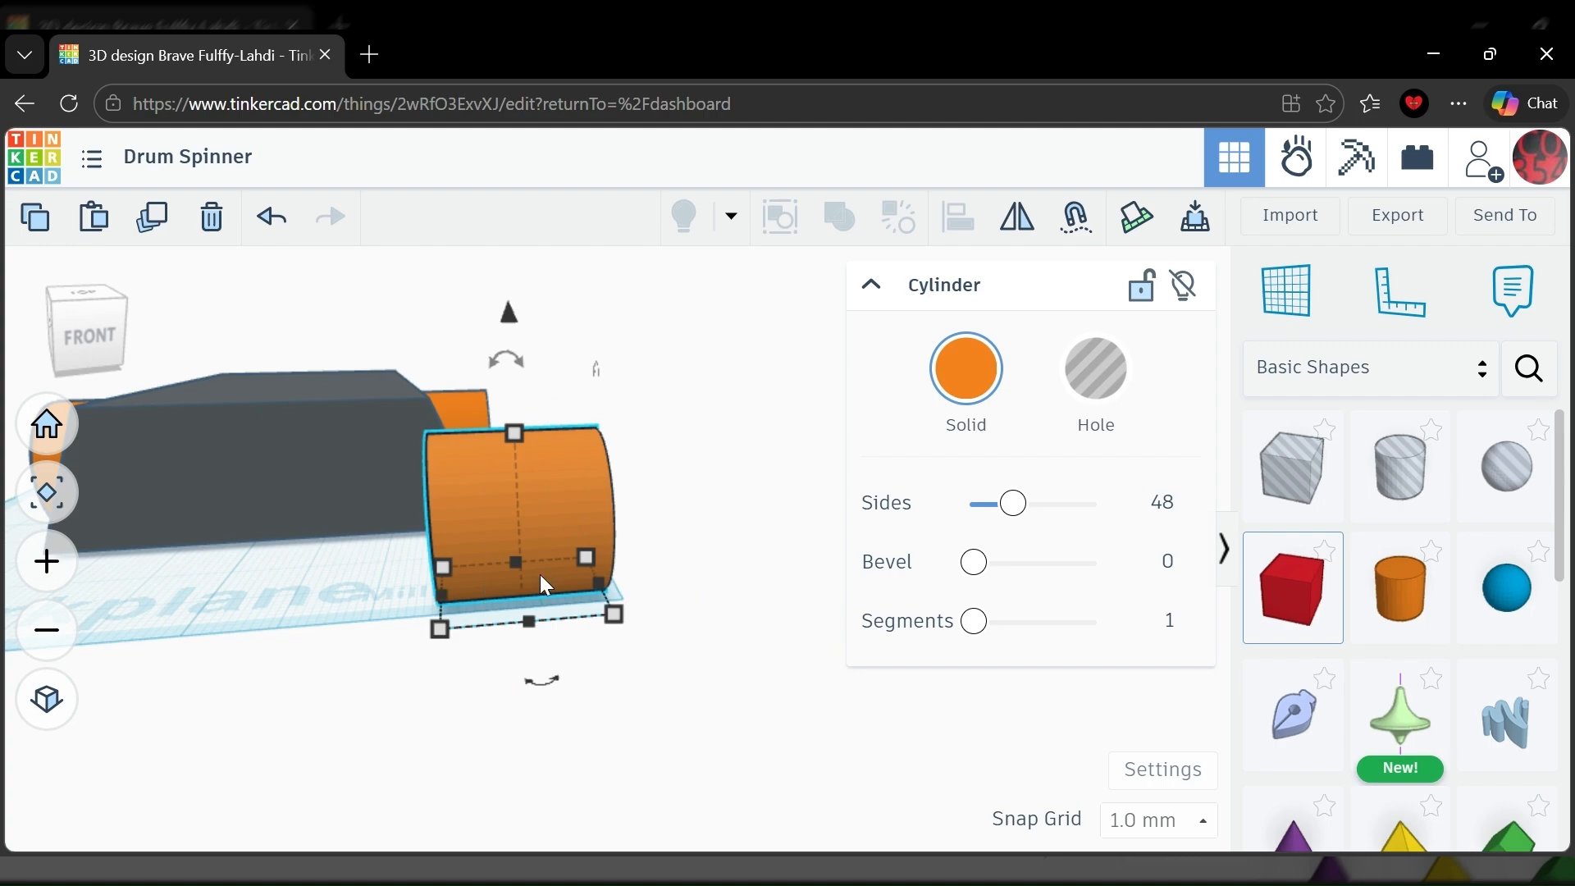
Scale the front cylinder down uniformly to 12 mm high and stretch it lengthwise into a long, slim drum.
left_click_drag(449, 602, 337, 611)
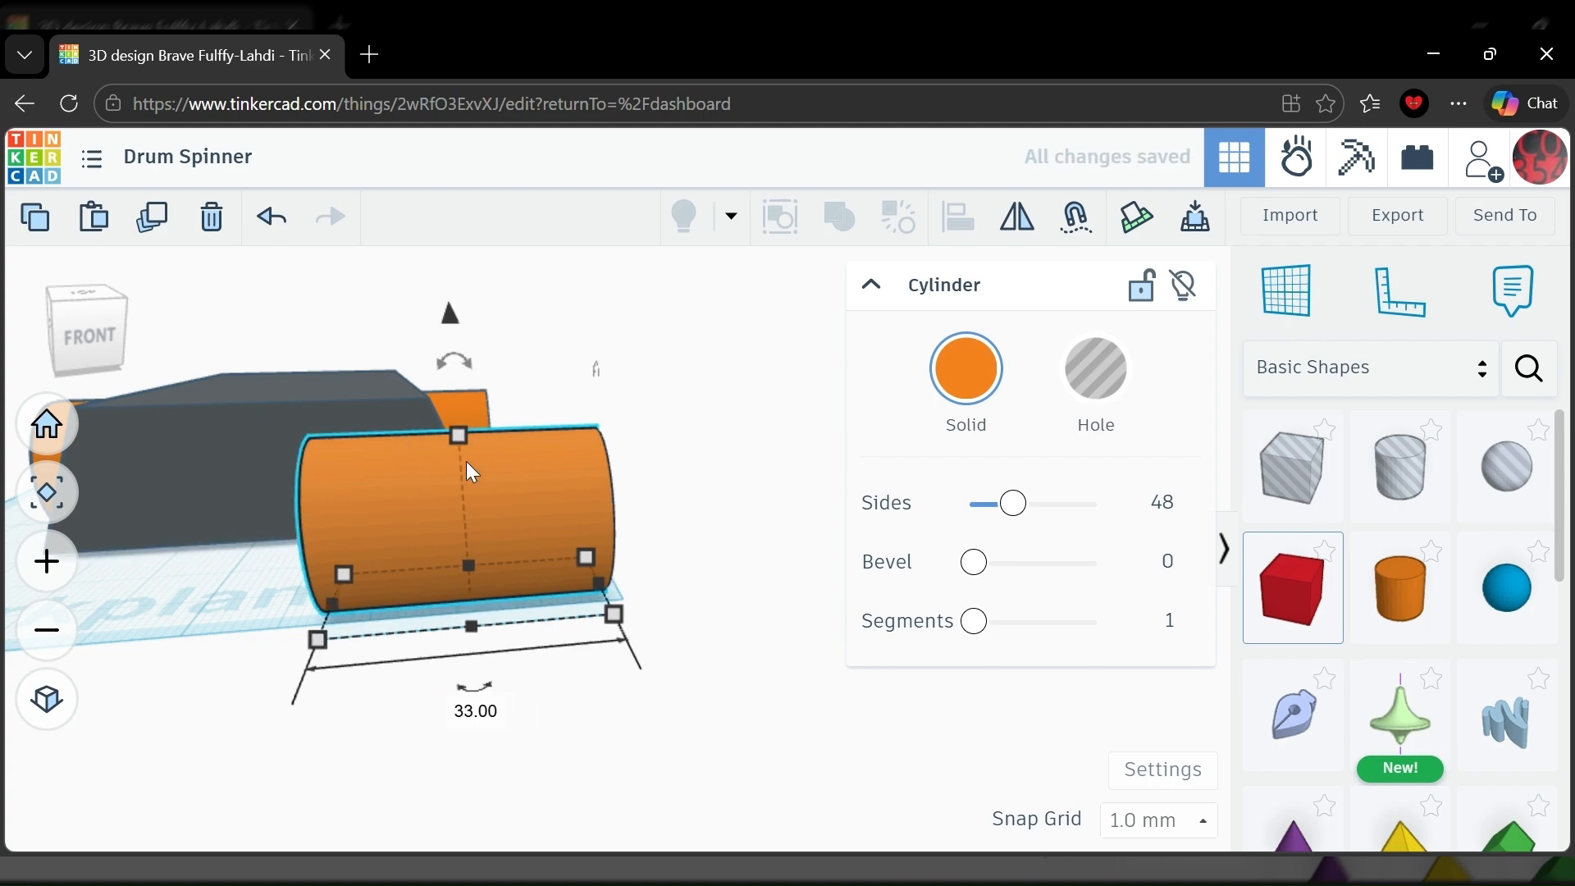
left_click_drag(461, 431, 446, 490, "shift")
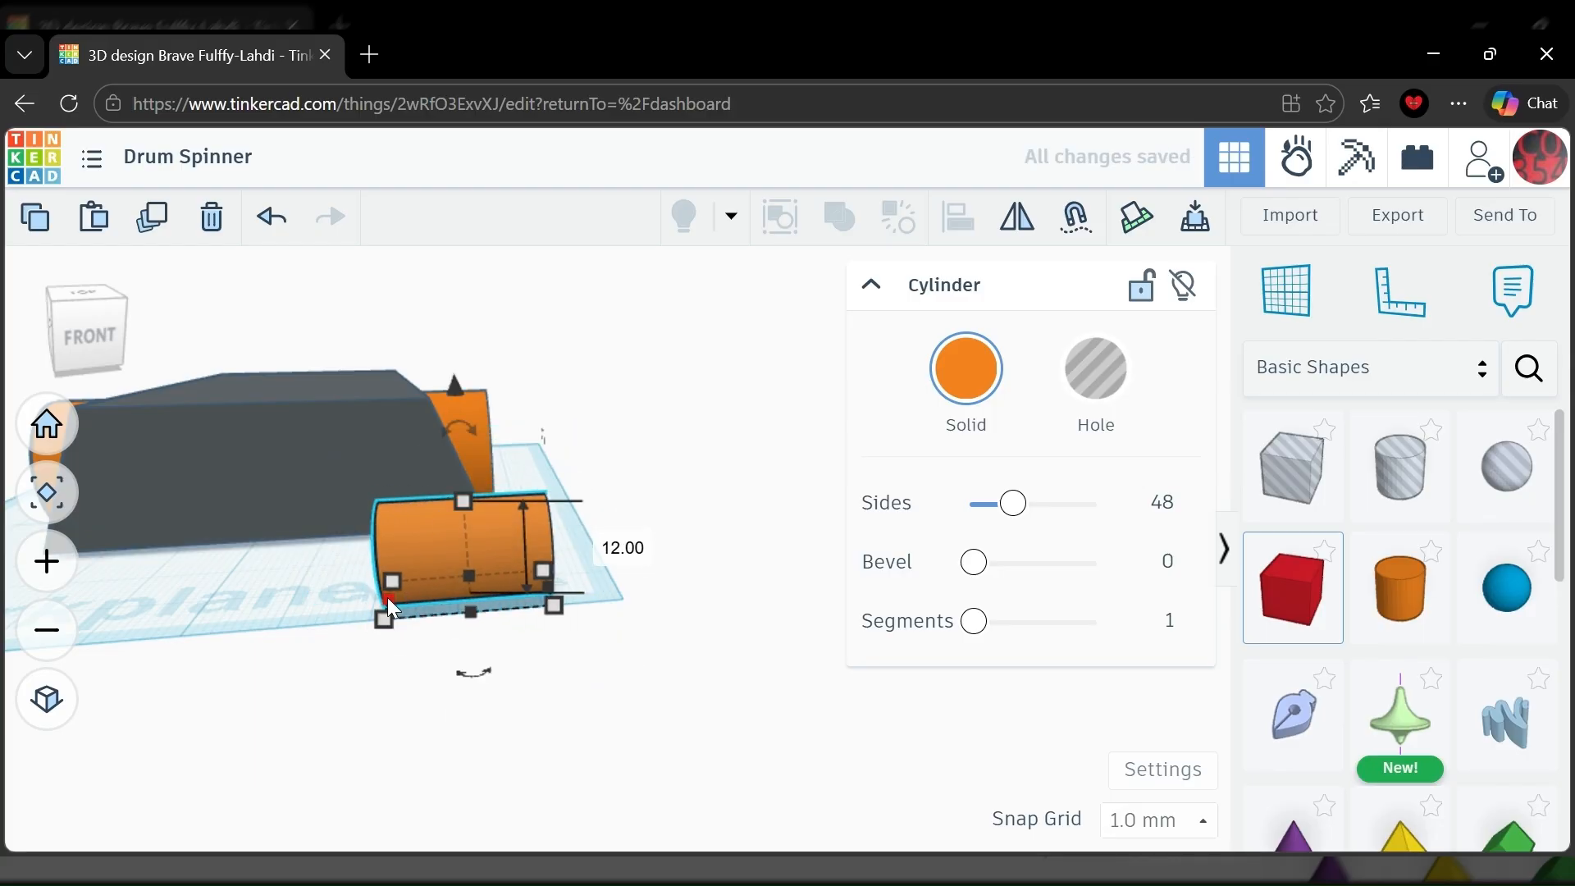
left_click_drag(387, 597, 346, 591)
right_click_drag(566, 463, 605, 391)
right_click_drag(584, 627, 323, 622)
left_click(736, 632)
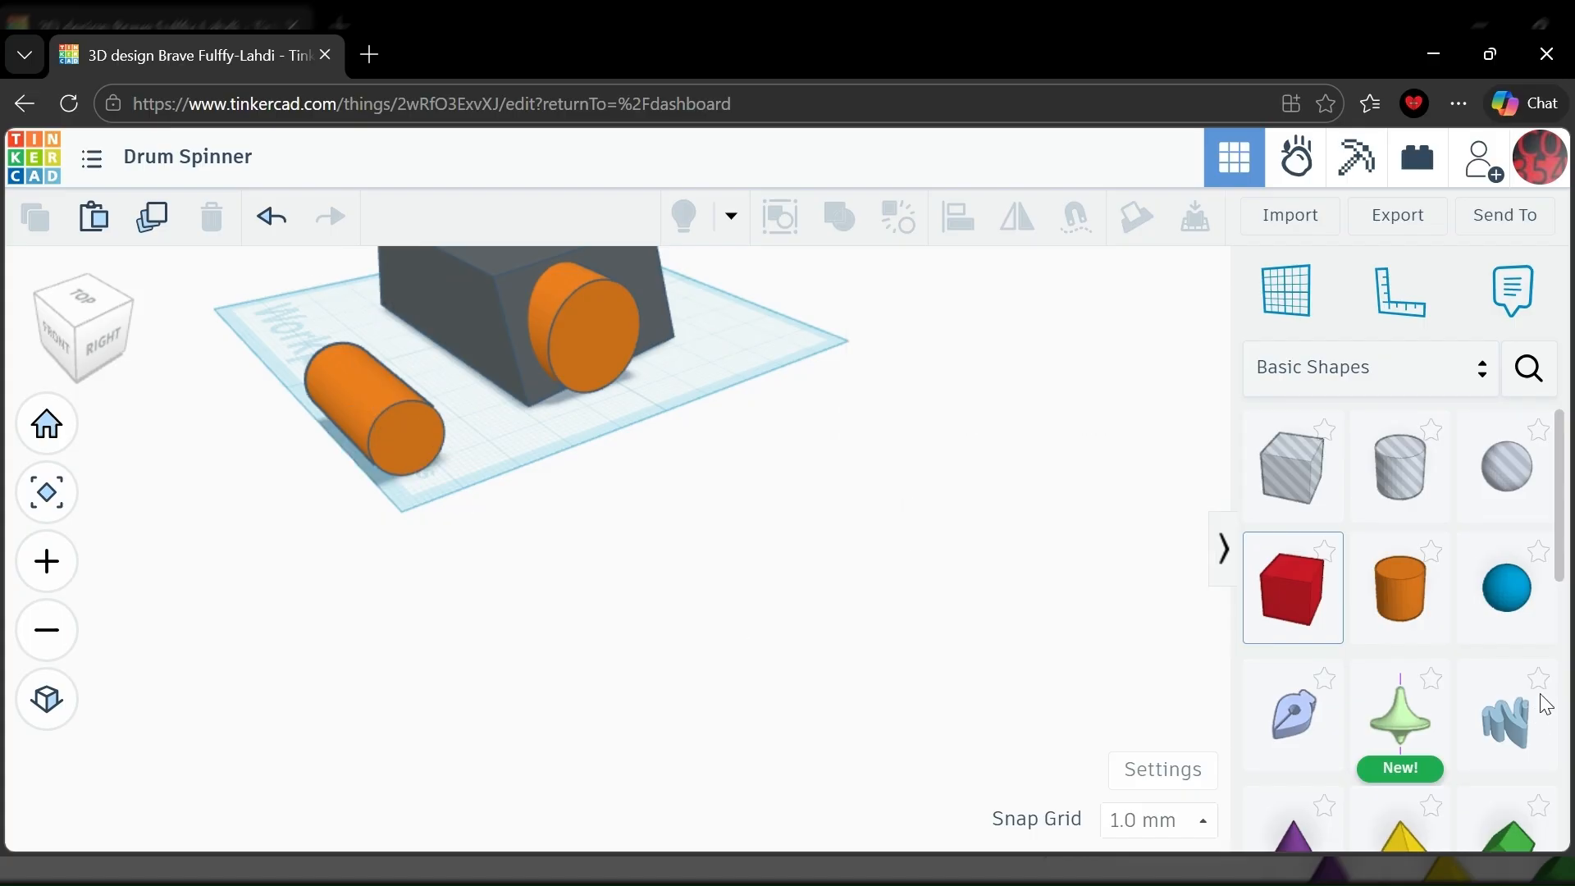
Place a box beside the front cylinder and reduce its depth and height to form a small, slim bar.
scroll(1335, 653, "down", 3)
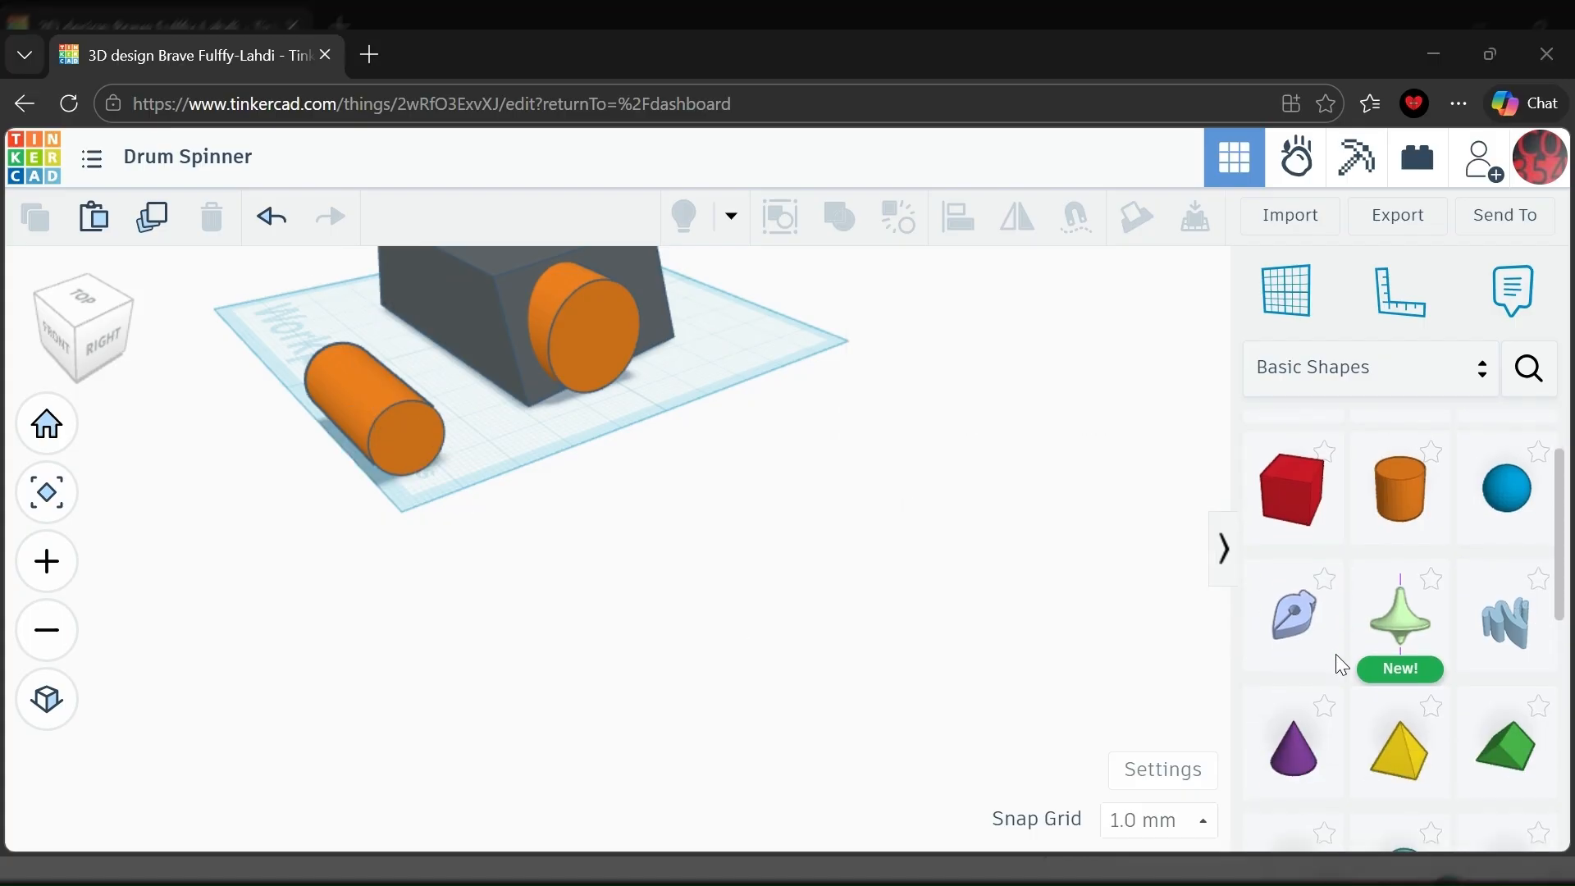
left_click(1294, 492)
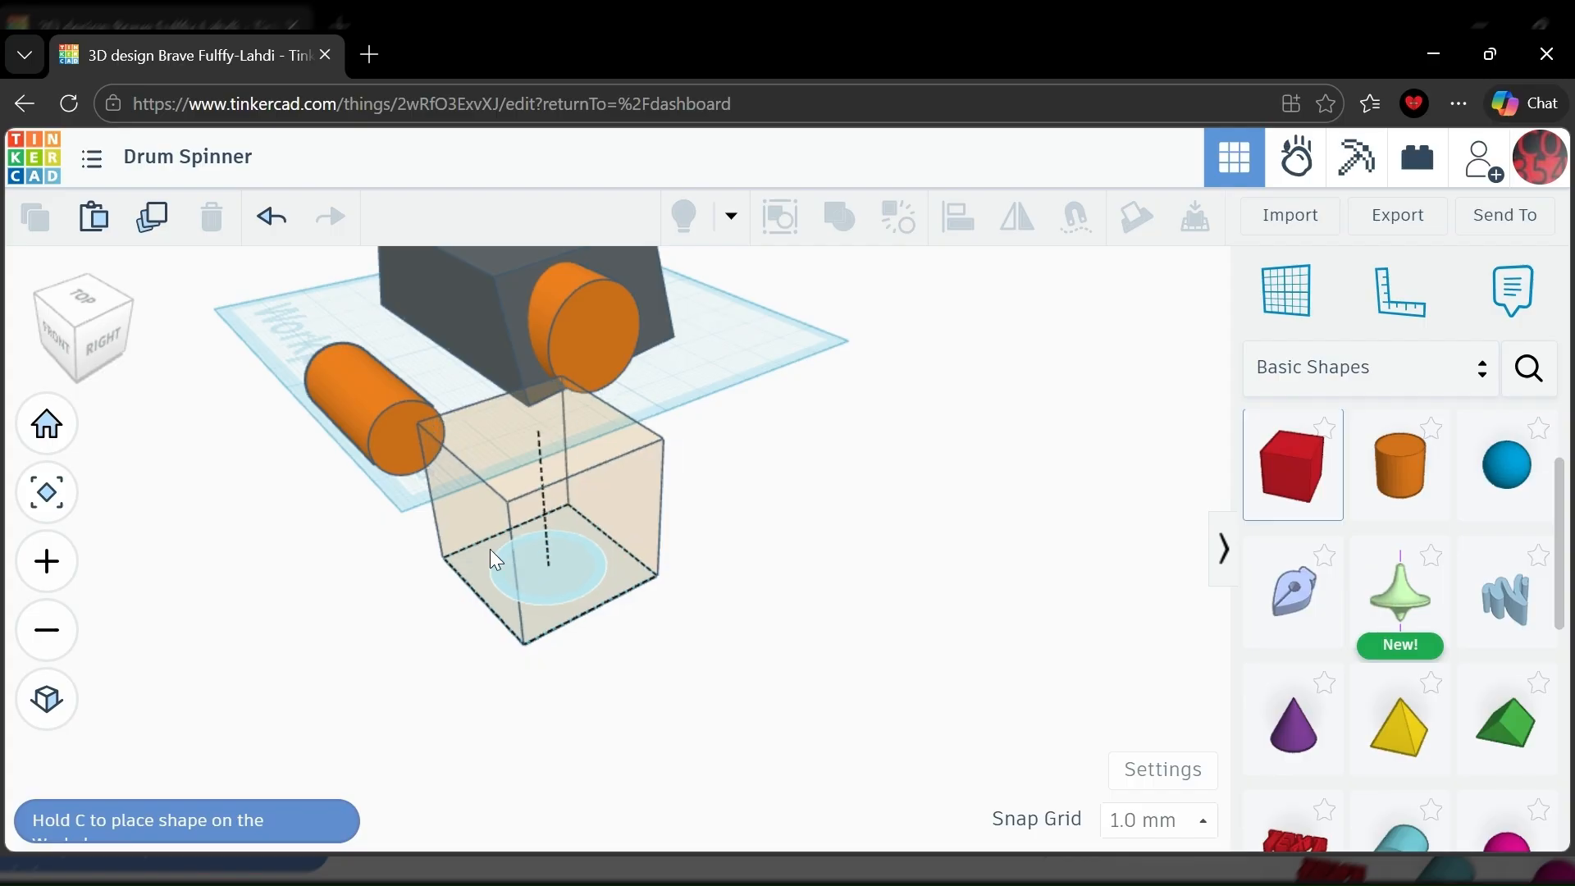
left_click(480, 545)
right_click_drag(211, 617, 435, 570)
right_click_drag(557, 574, 637, 431)
left_click_drag(591, 420, 577, 530)
right_click_drag(582, 519, 592, 573)
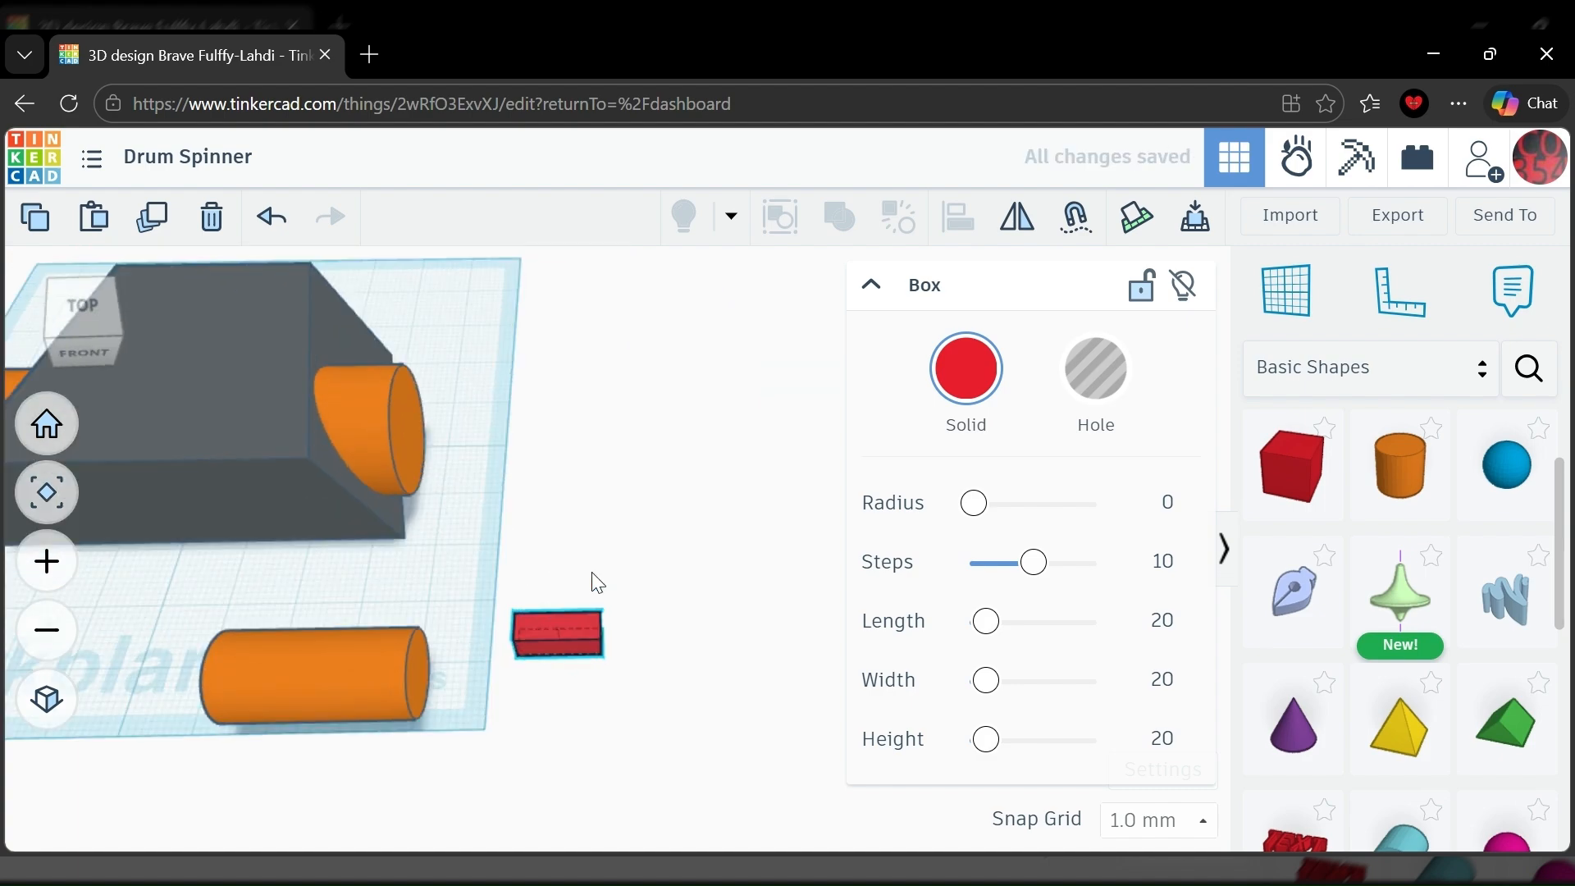
Align the small bar with the front cylinder, centred along its length and depth and flush with its top.
left_click(394, 690, "shift")
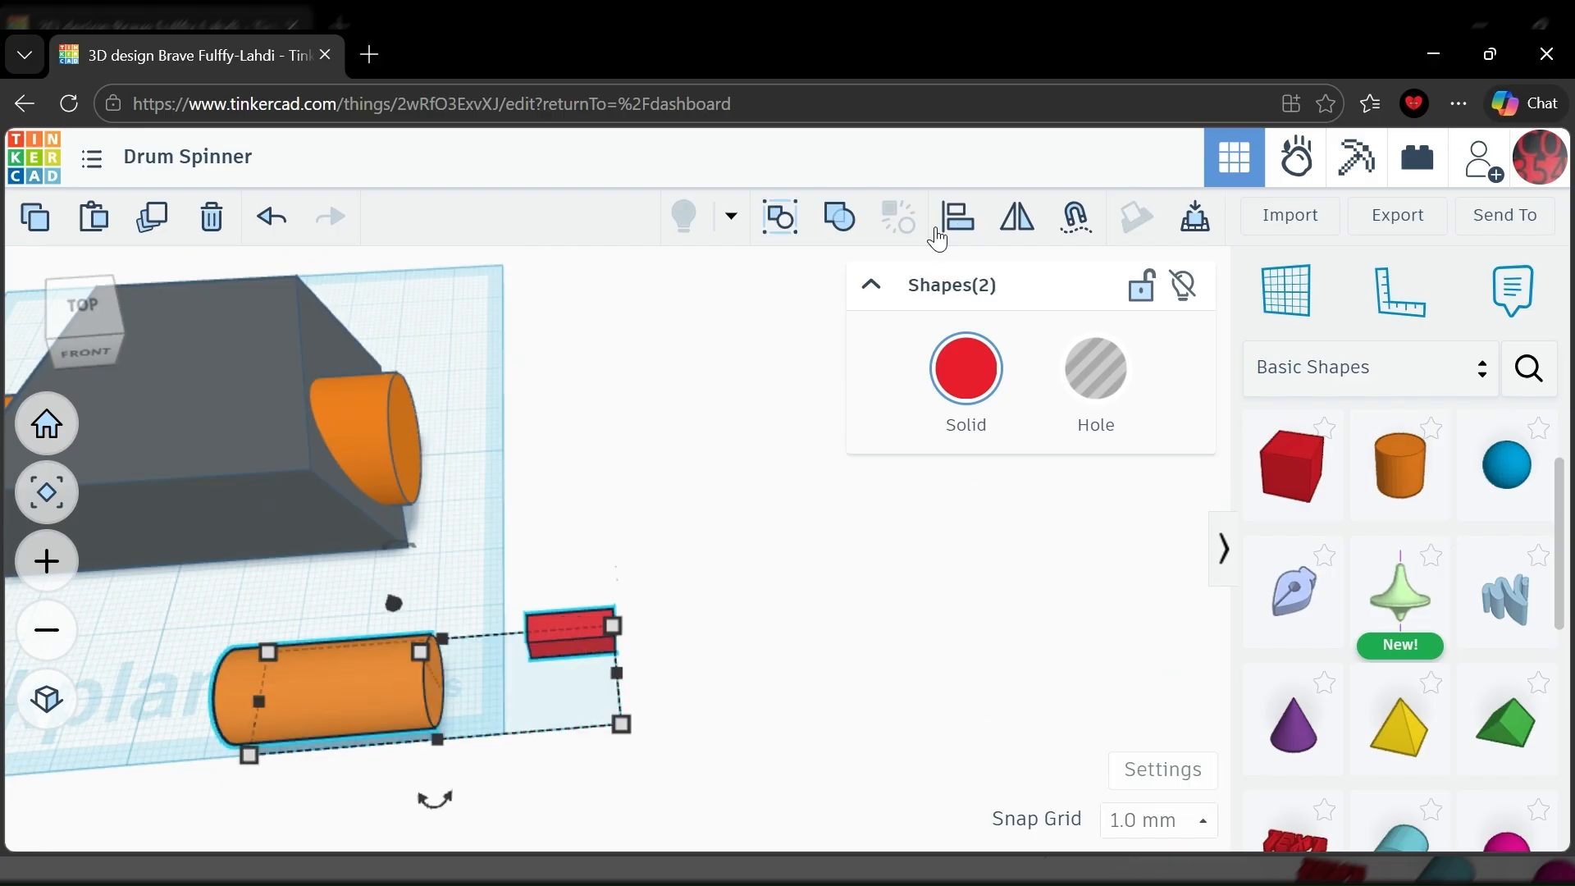
left_click(938, 233)
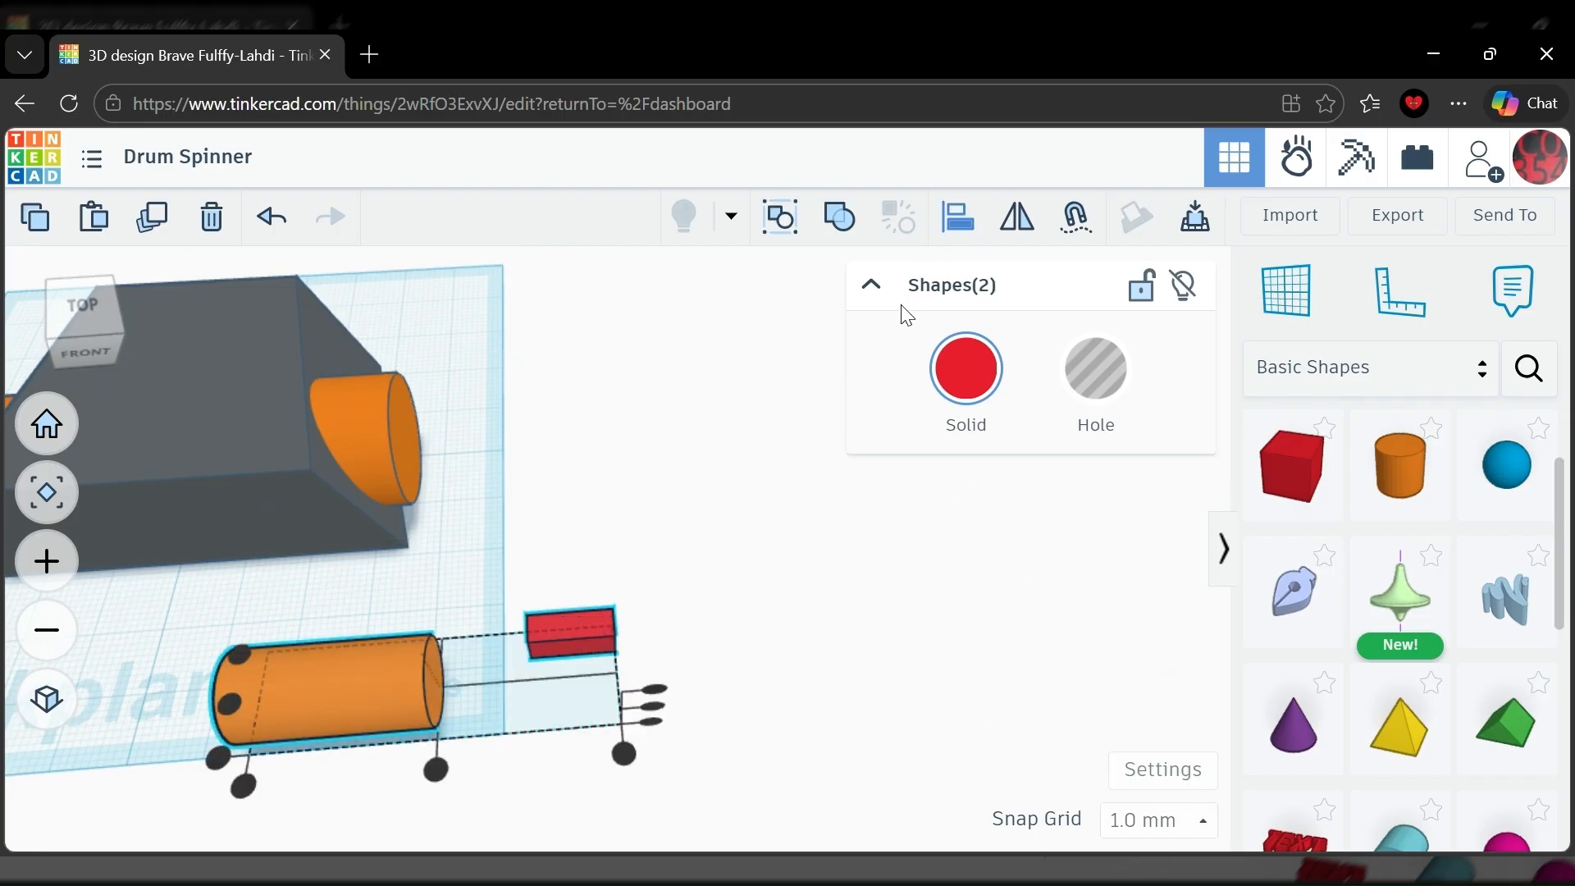
left_click(434, 771)
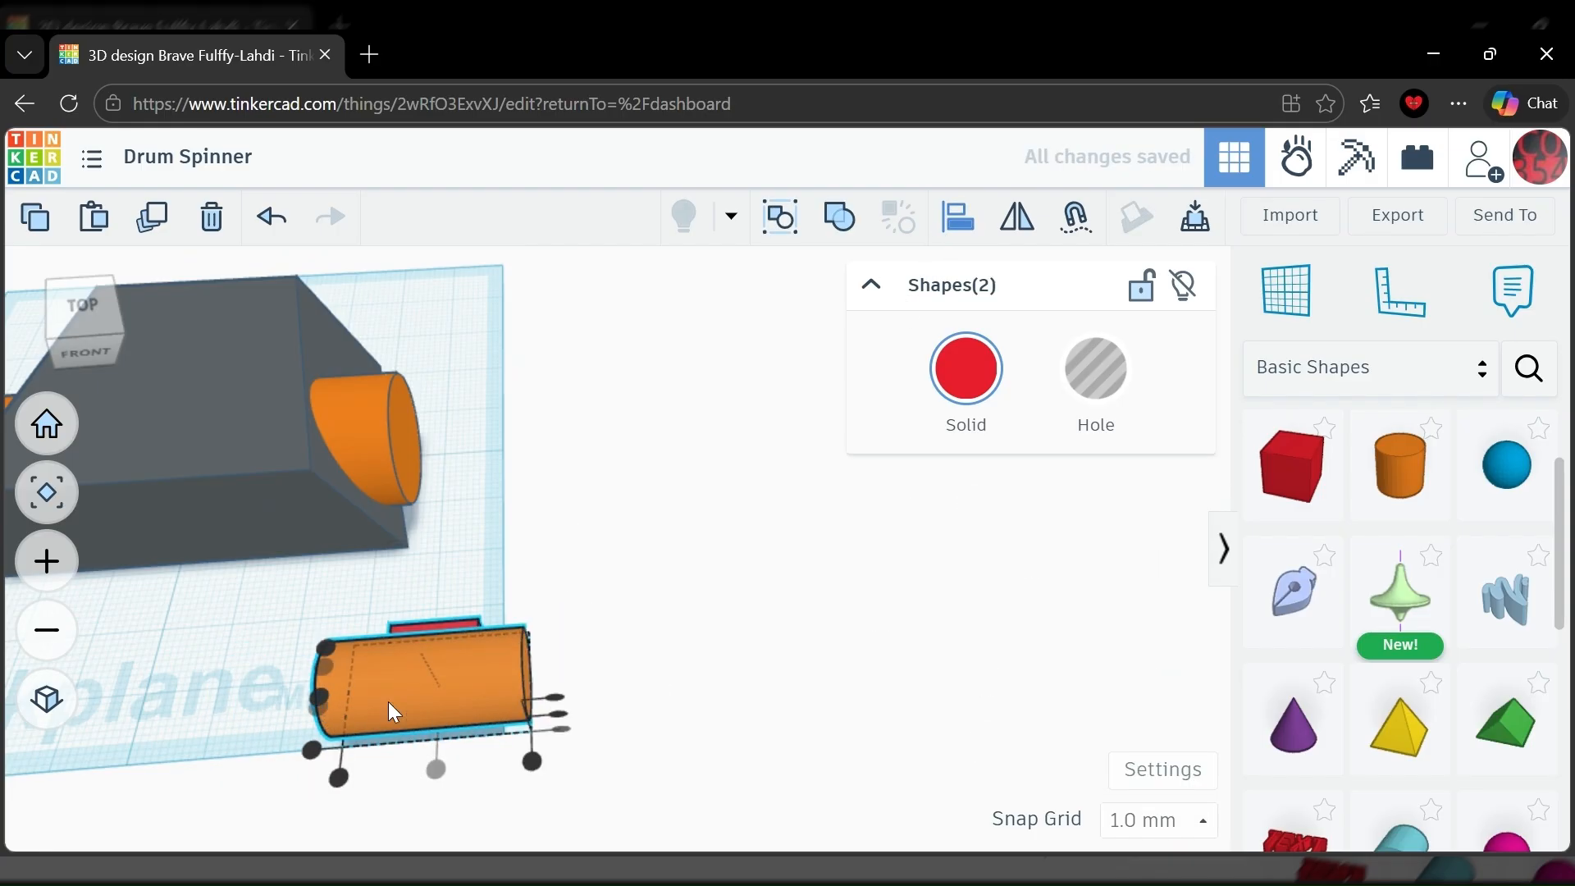
left_click(318, 693)
right_click_drag(267, 674, 304, 589)
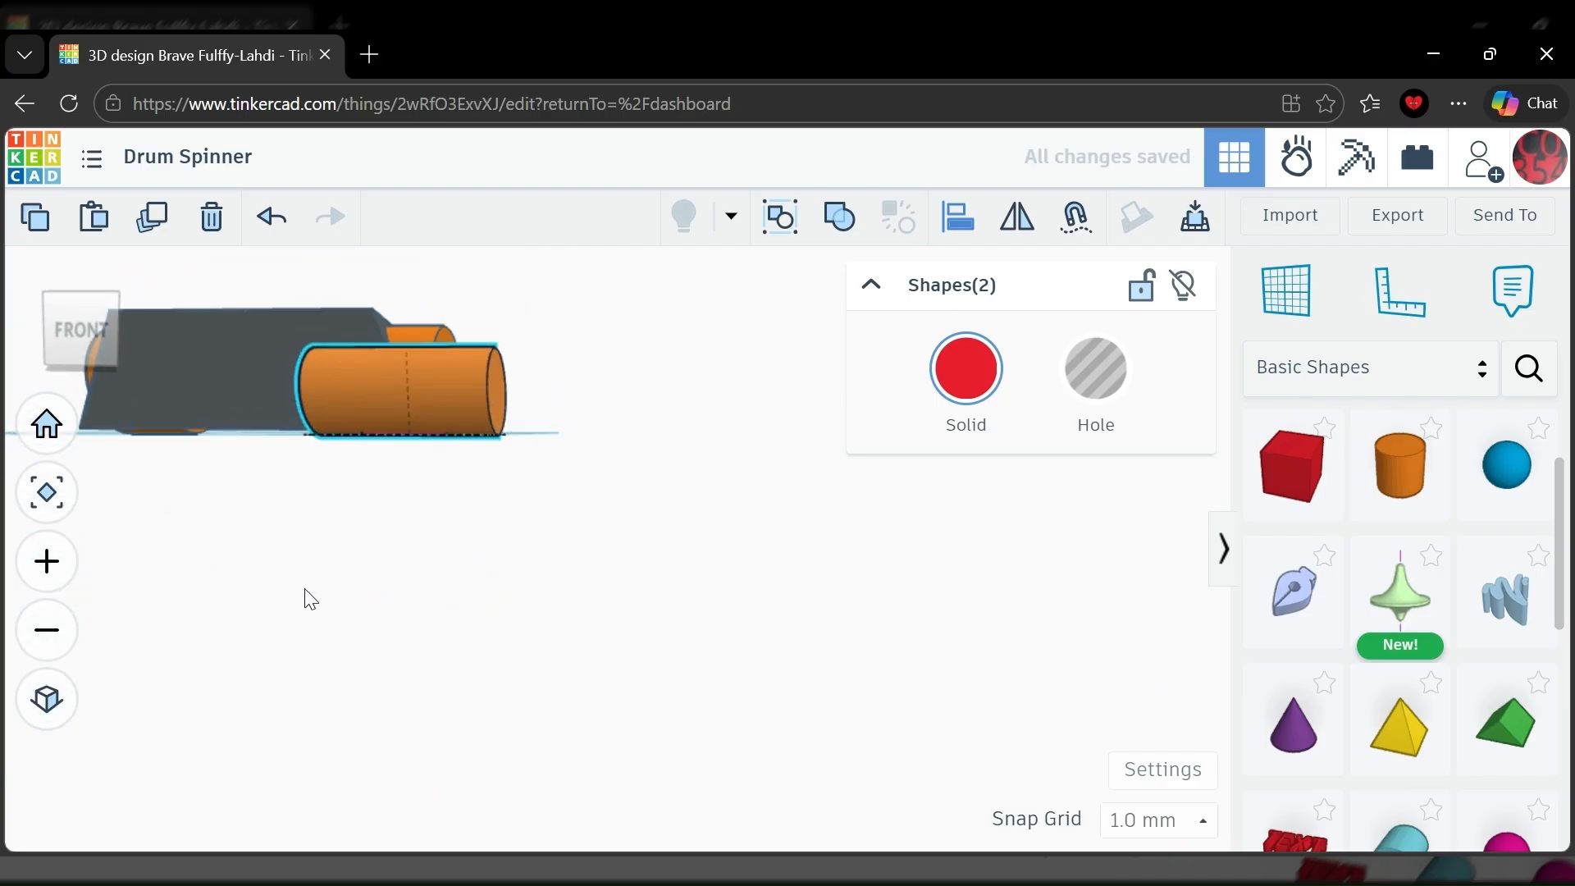
left_click(541, 336)
right_click_drag(260, 466, 233, 563)
left_click(233, 562)
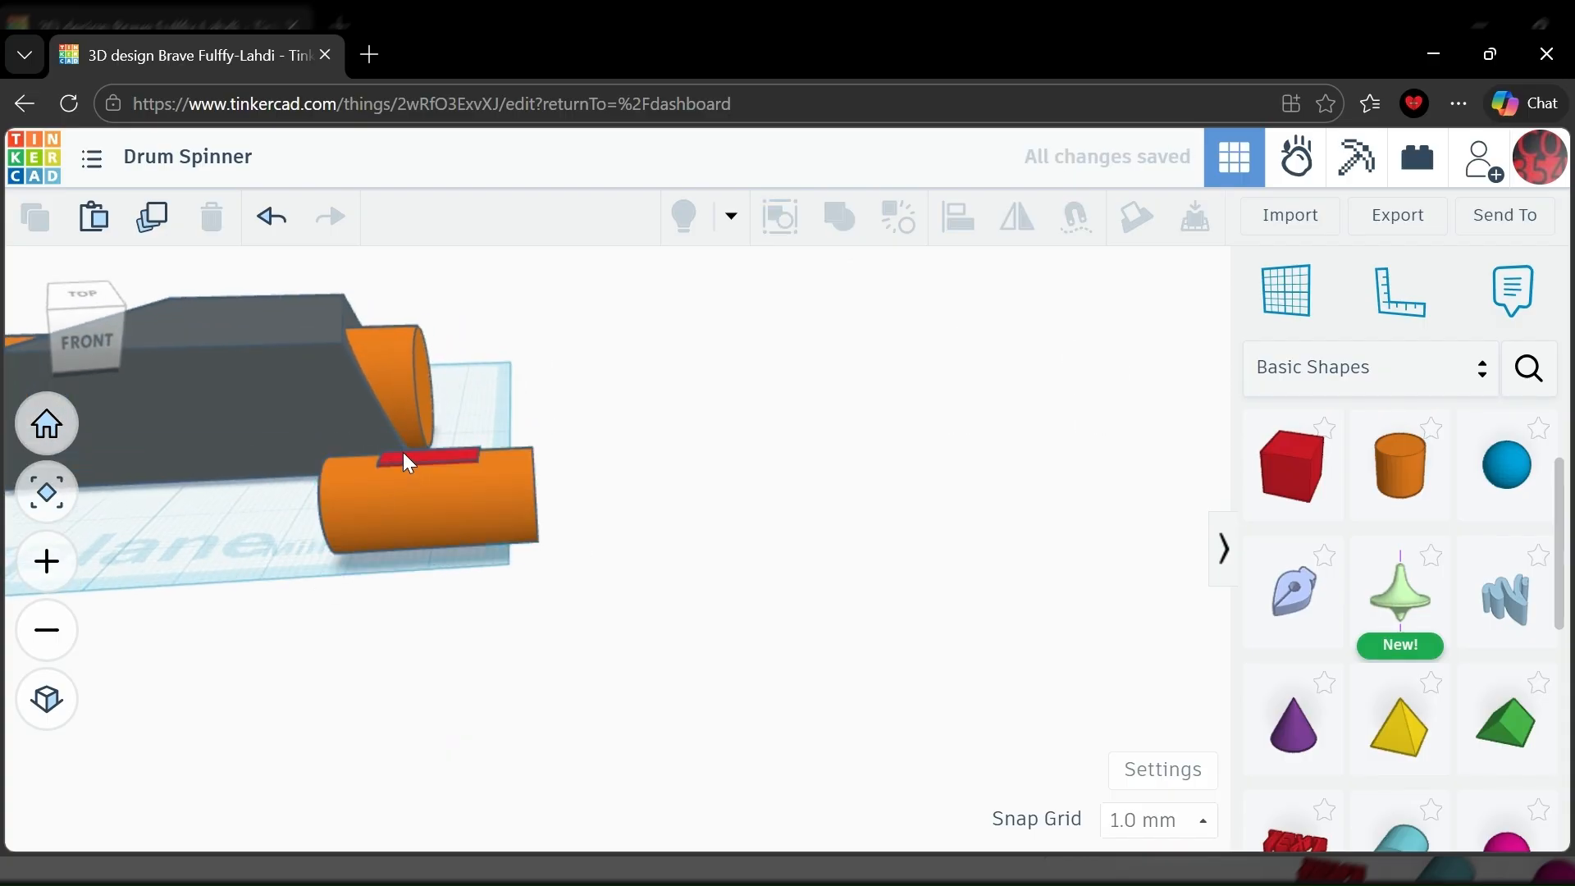
Raise the bar 3 mm so it sticks out of the top of the drum as a tooth.
left_click(402, 449)
left_click(453, 461)
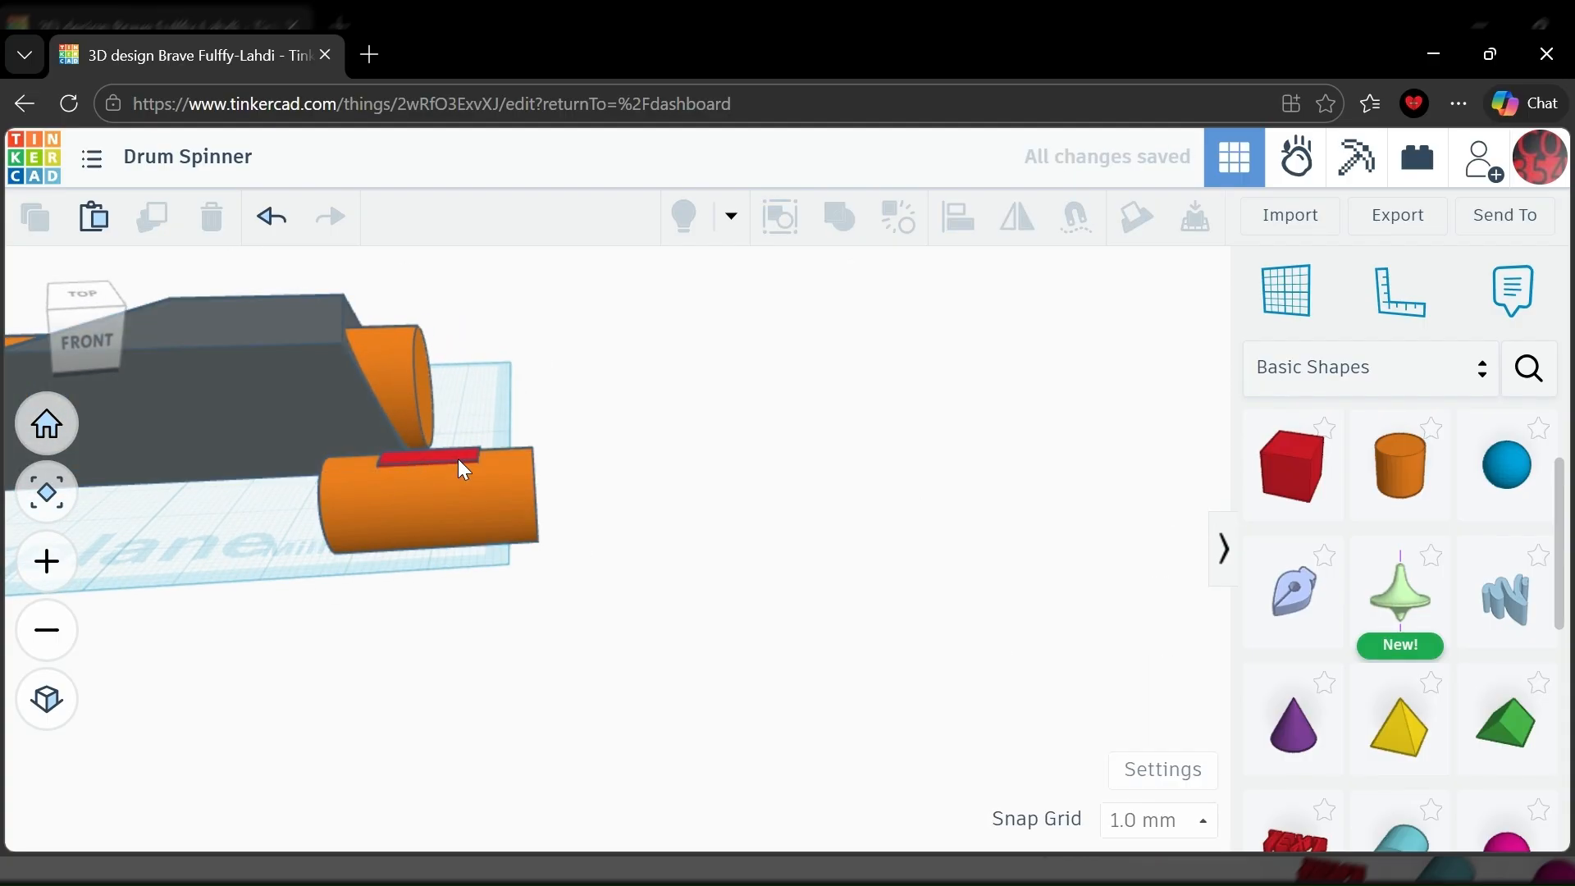
left_click_drag(416, 336, 416, 308)
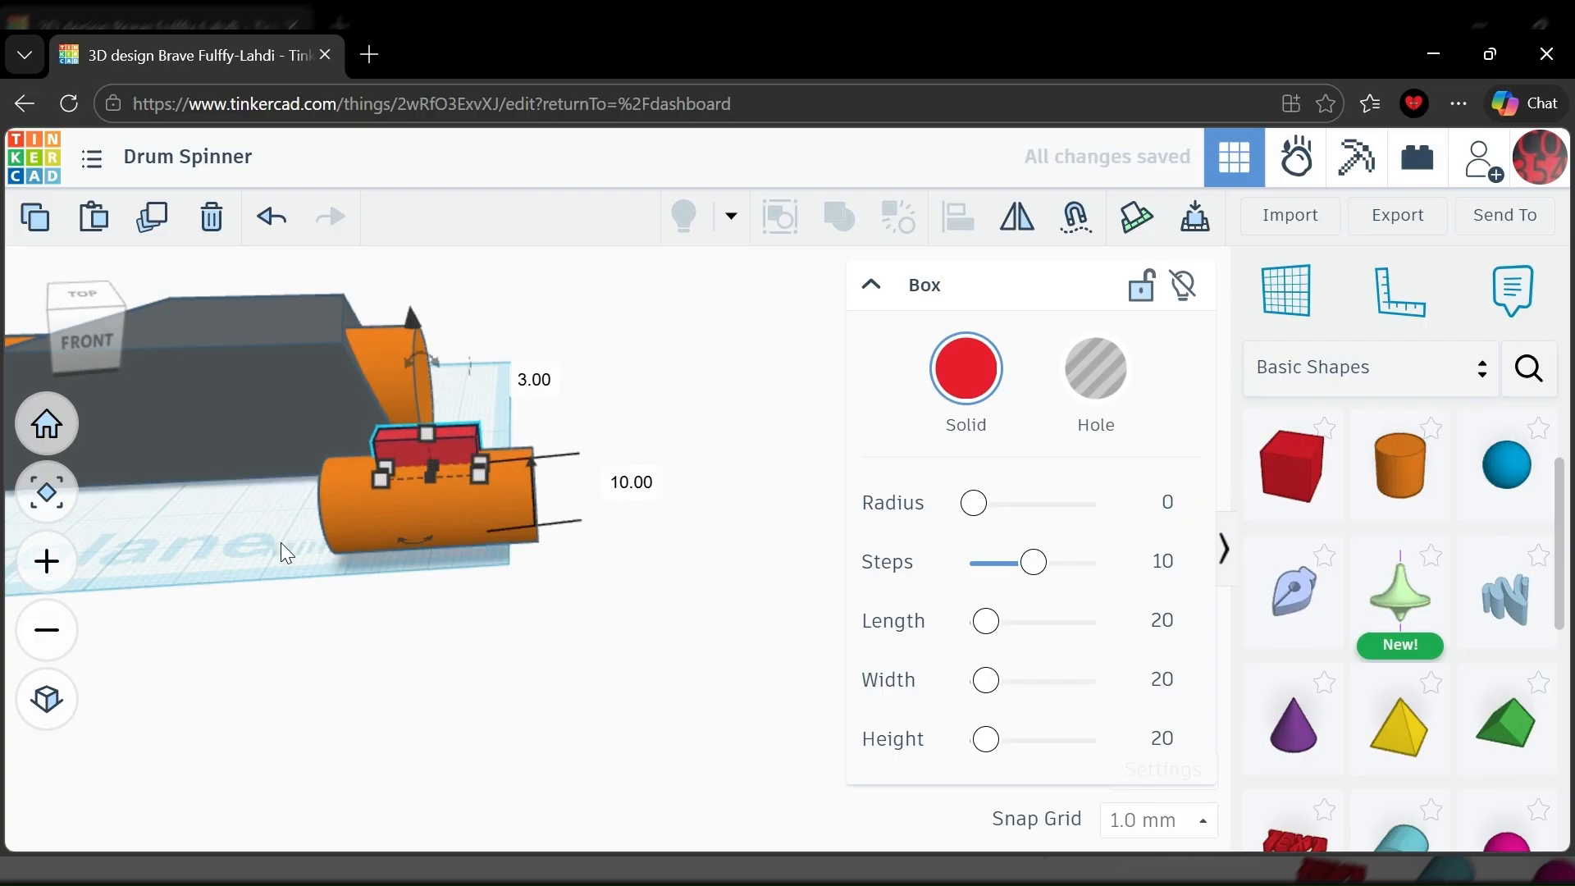
left_click(277, 542)
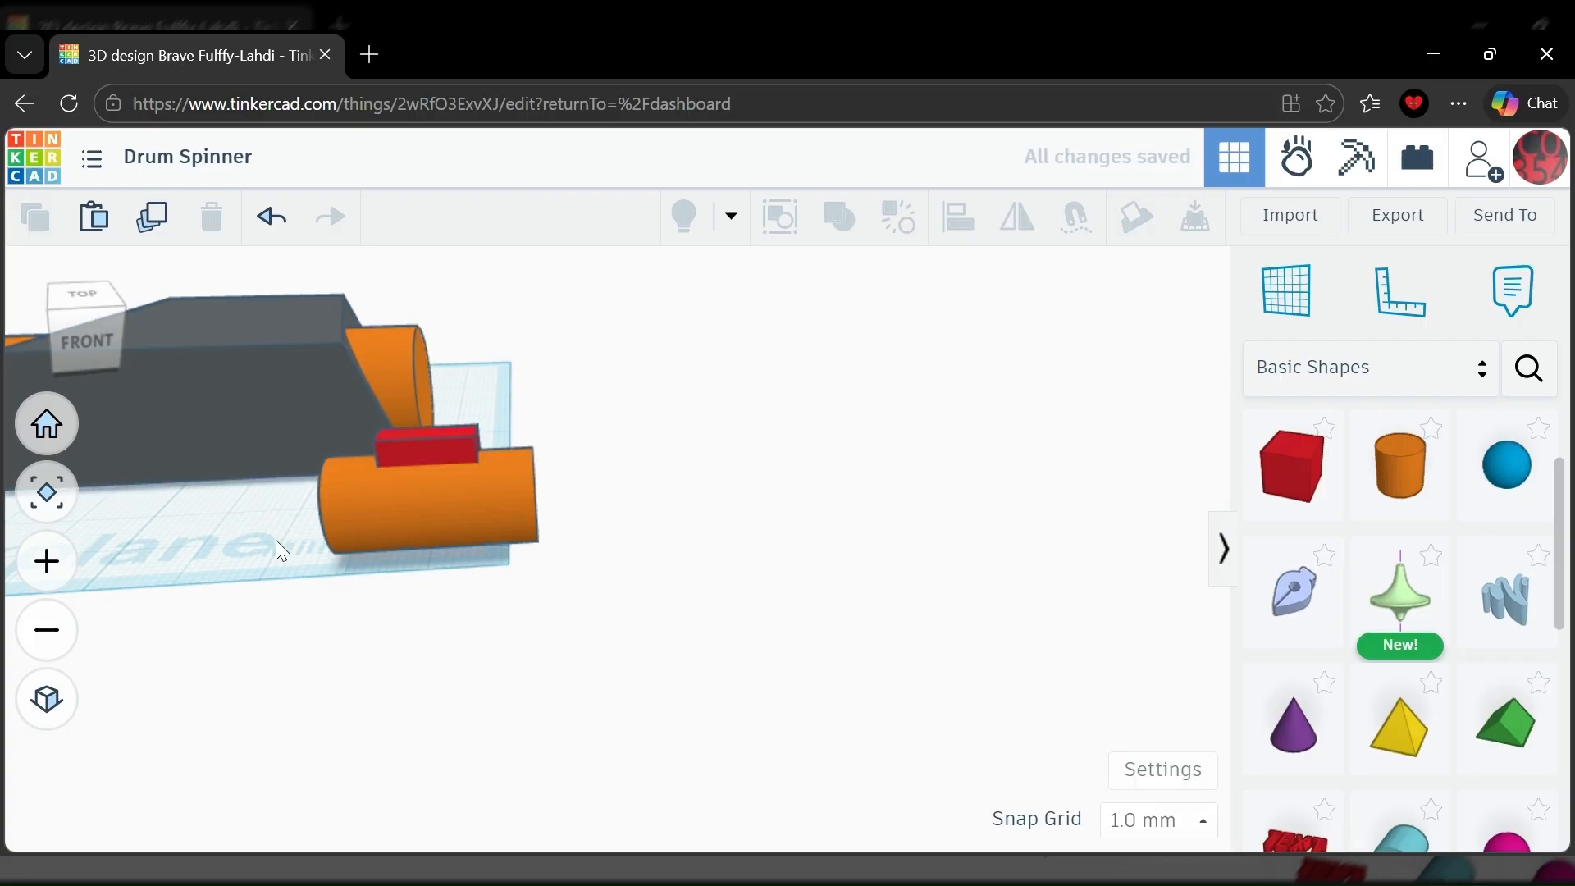
Raise the drum and its top tooth together well above the workplane.
right_click_drag(276, 548, 467, 498)
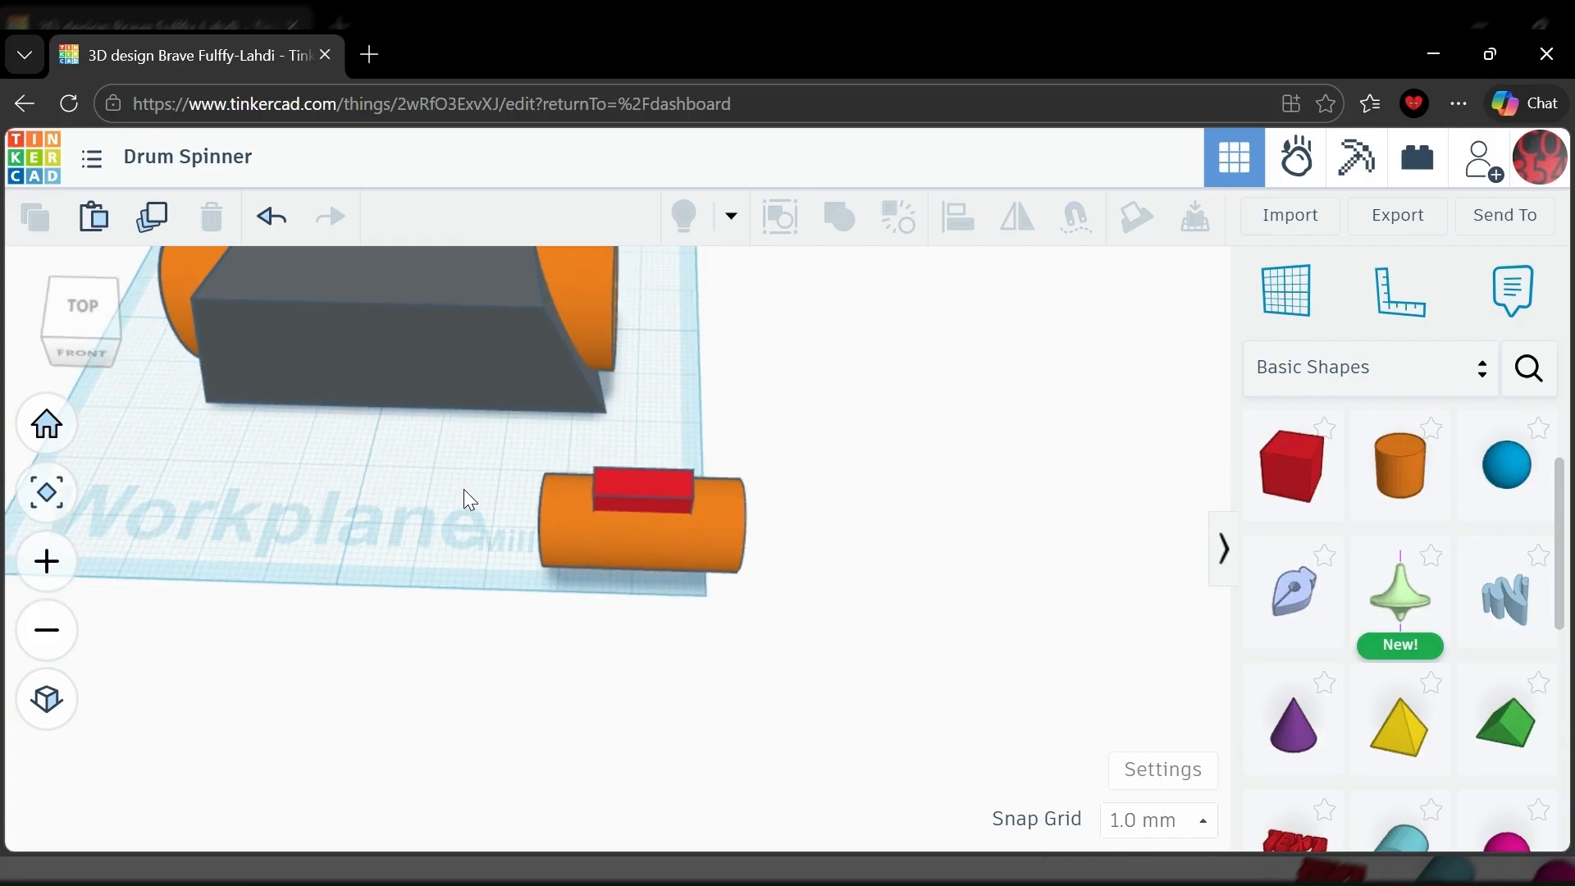
left_click_drag(875, 439, 614, 607)
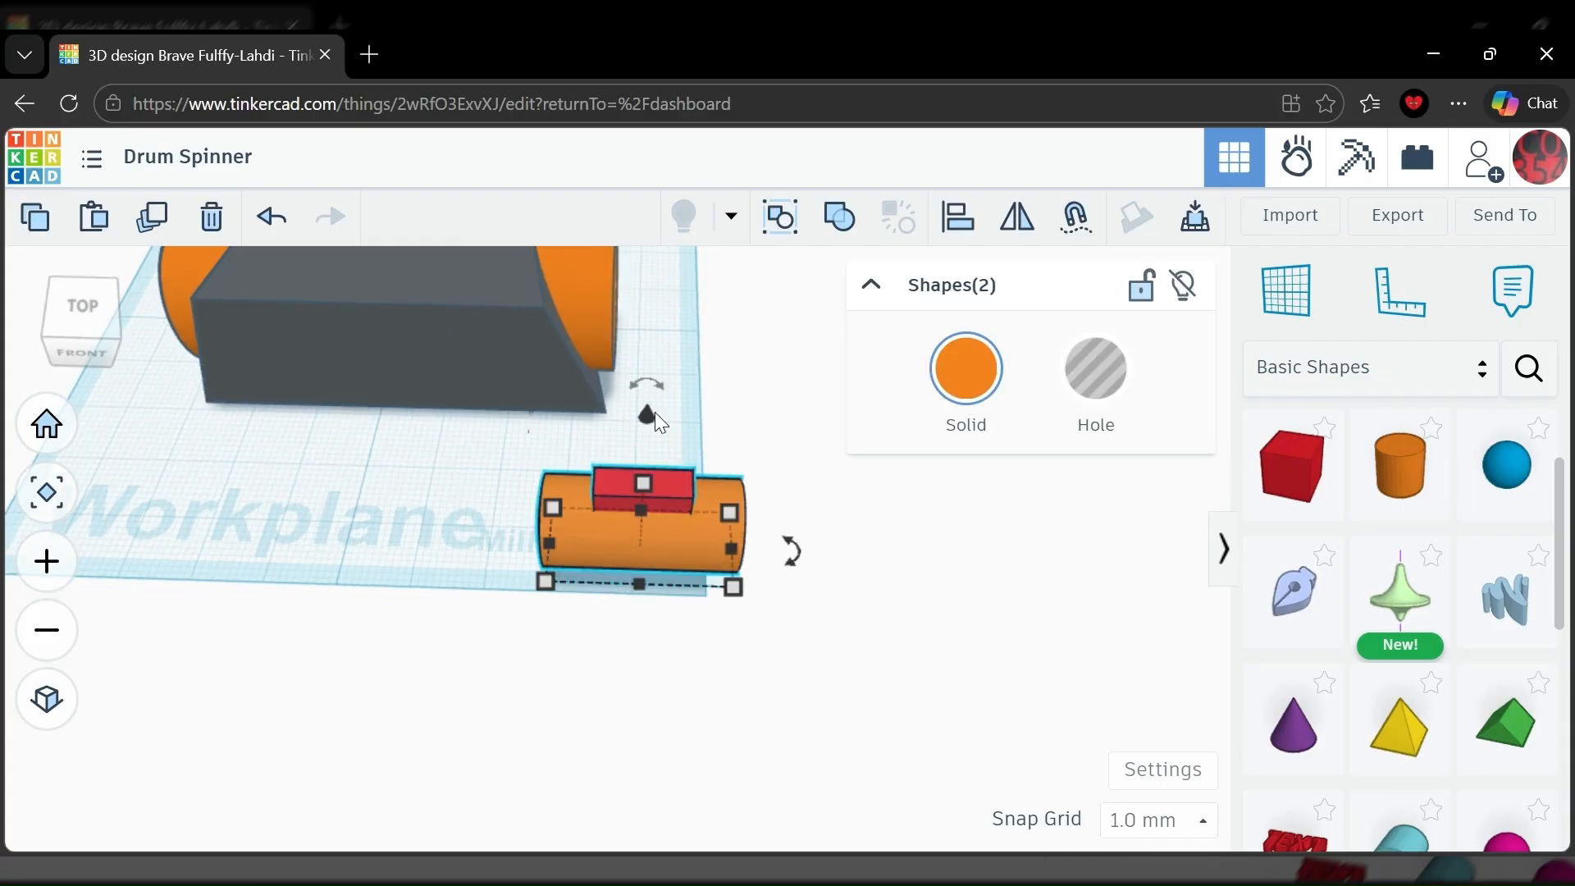
left_click_drag(654, 411, 648, 338)
right_click_drag(438, 514, 420, 565)
left_click(453, 467)
Duplicate the top tooth and lower the copy until it protrudes from the underside of the drum.
right_click_drag(525, 445, 565, 416)
left_click(571, 426)
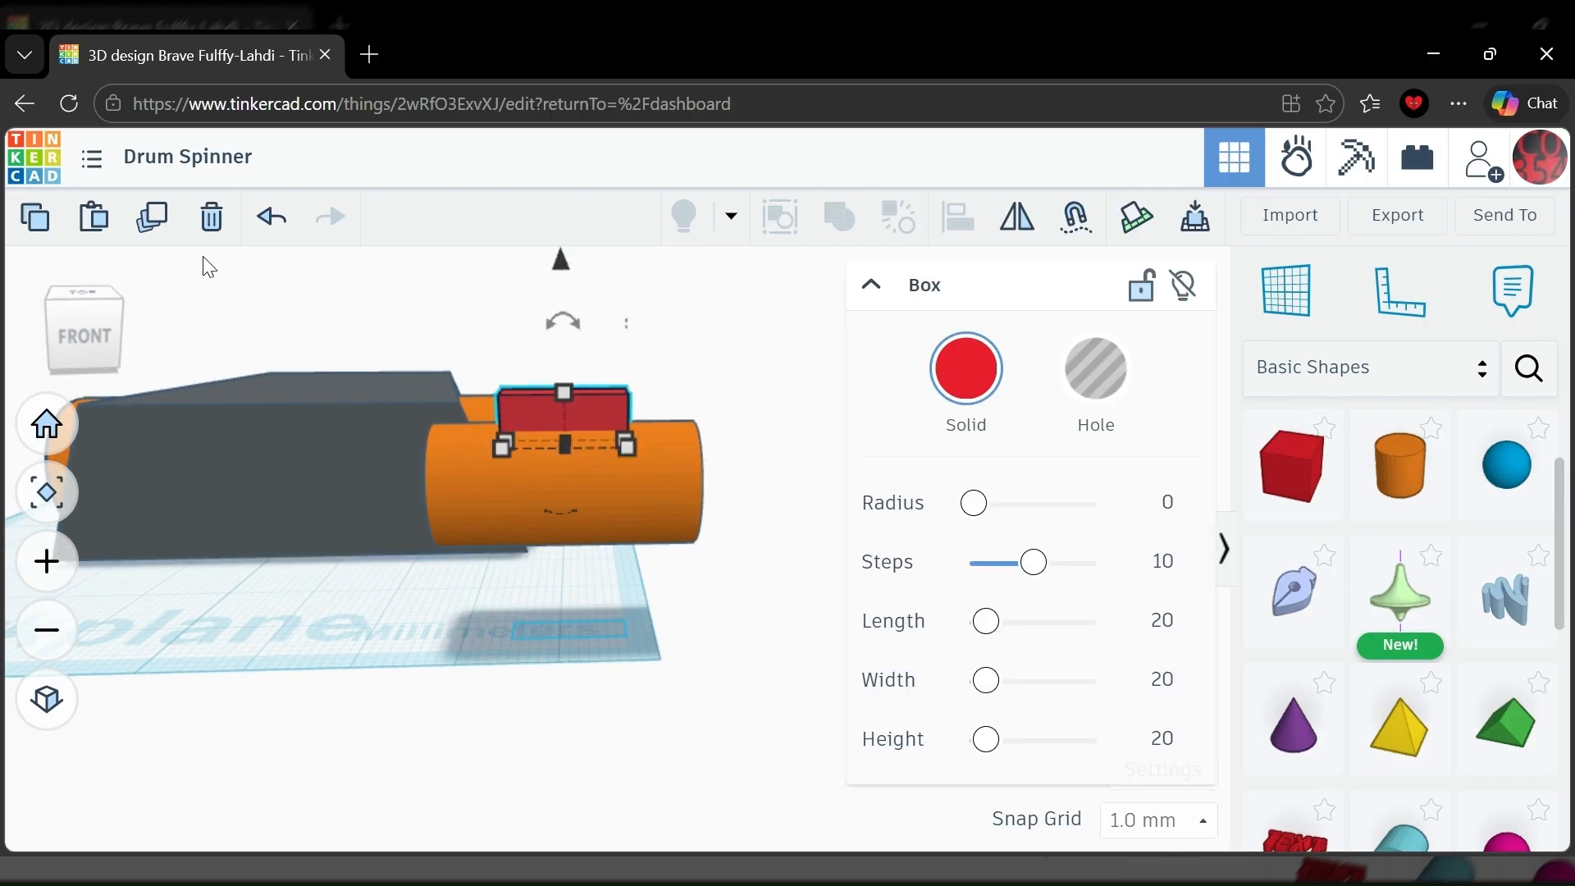
left_click(155, 231)
left_click_drag(562, 264, 564, 402)
right_click_drag(668, 397, 710, 350)
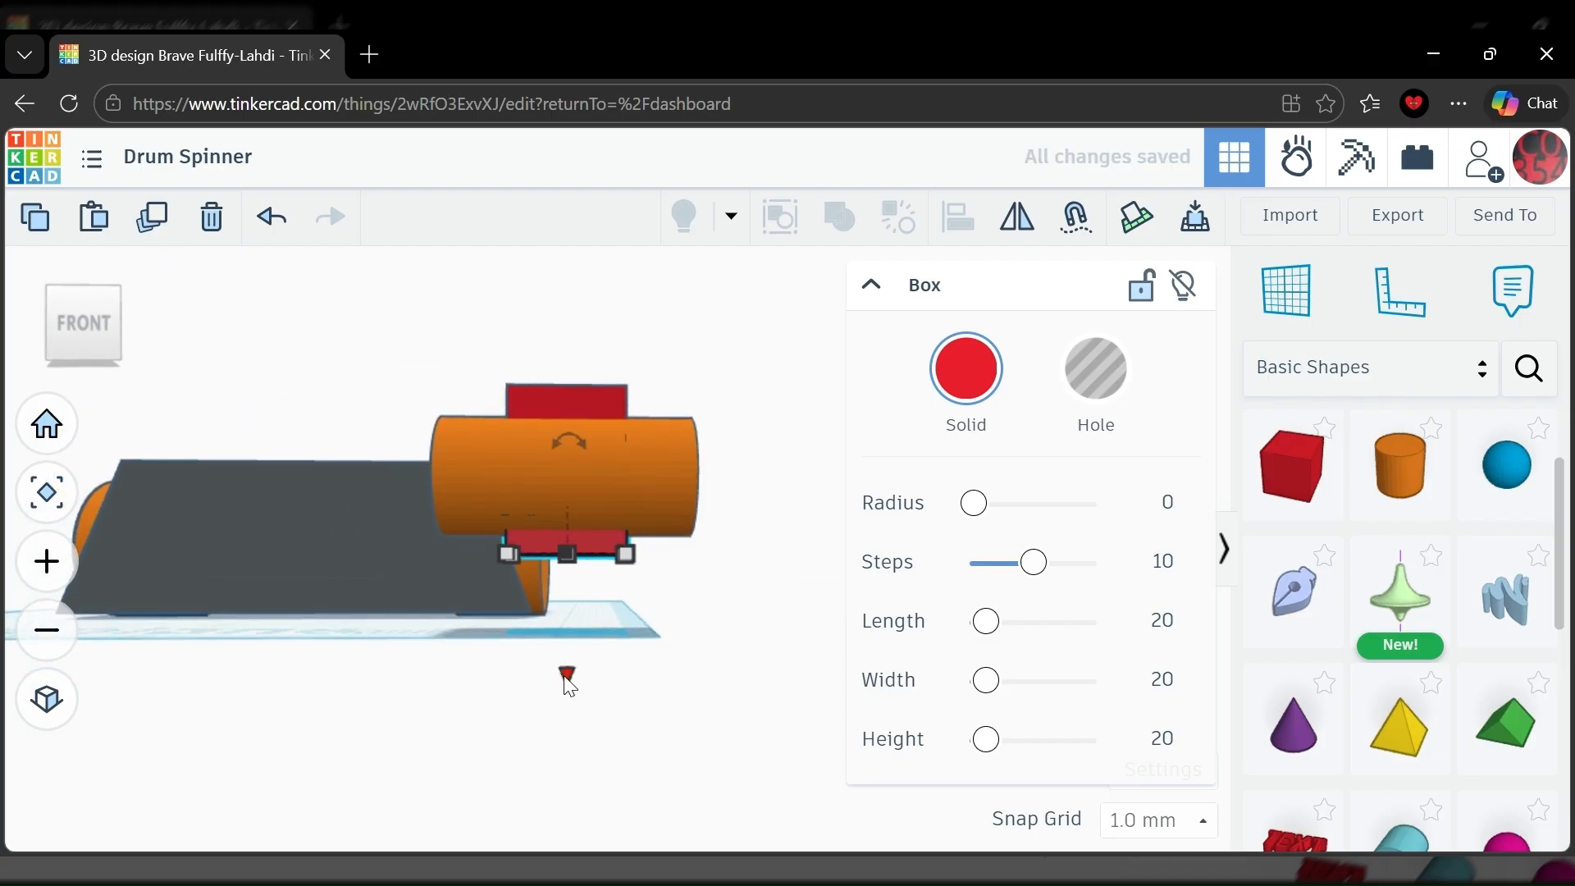
left_click(567, 676)
left_click(548, 658)
right_click_drag(548, 658, 572, 517)
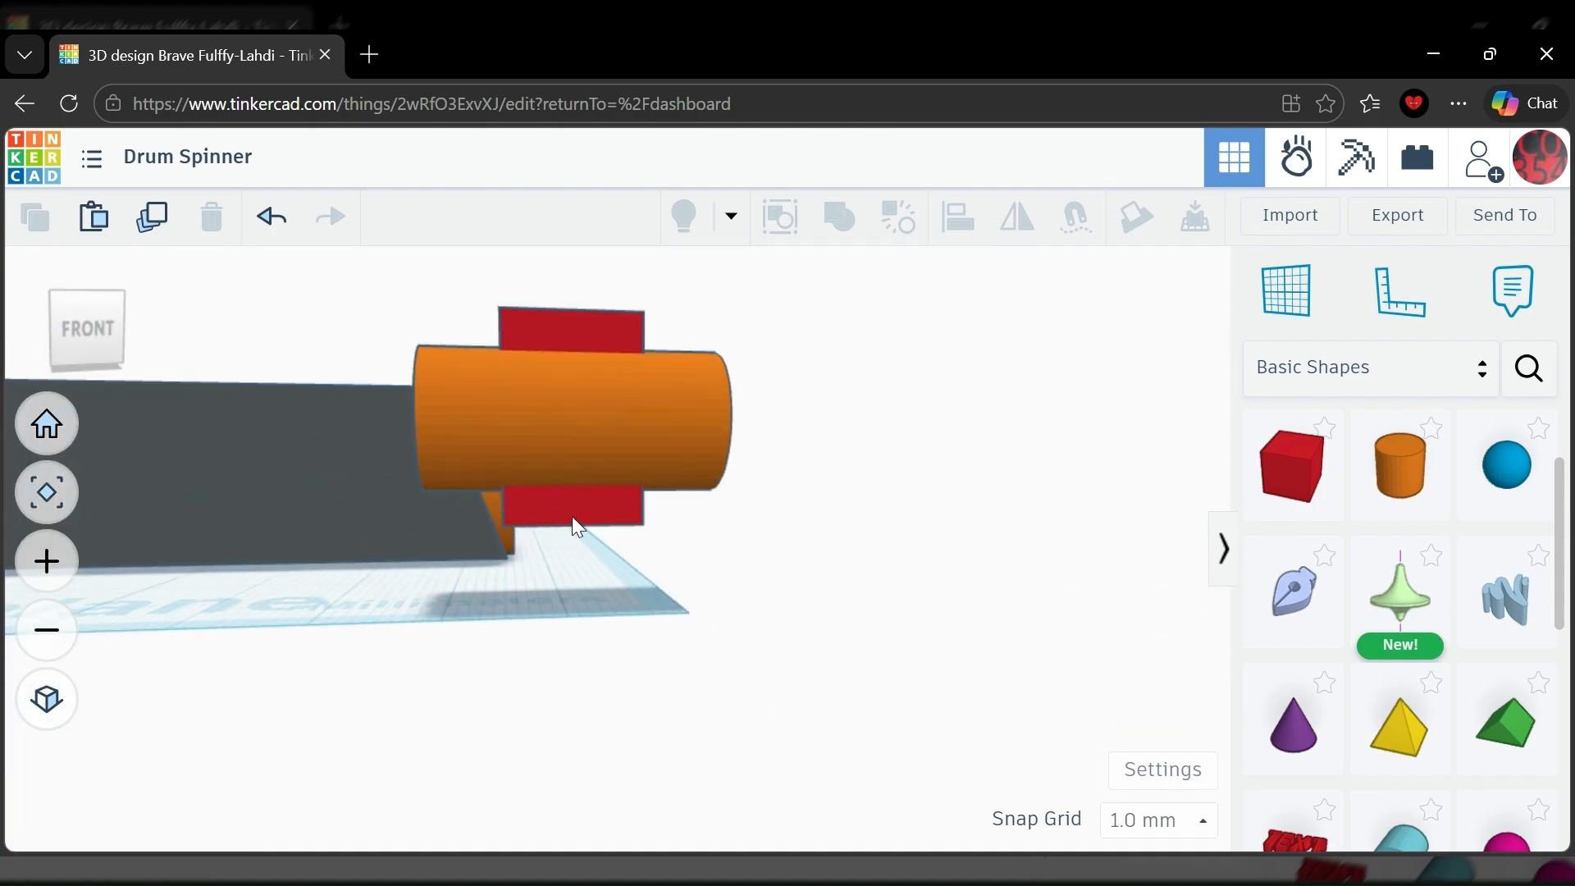
Combine the top tooth and the drum cylinder into one union group.
left_click(588, 336)
left_click(589, 417, "shift")
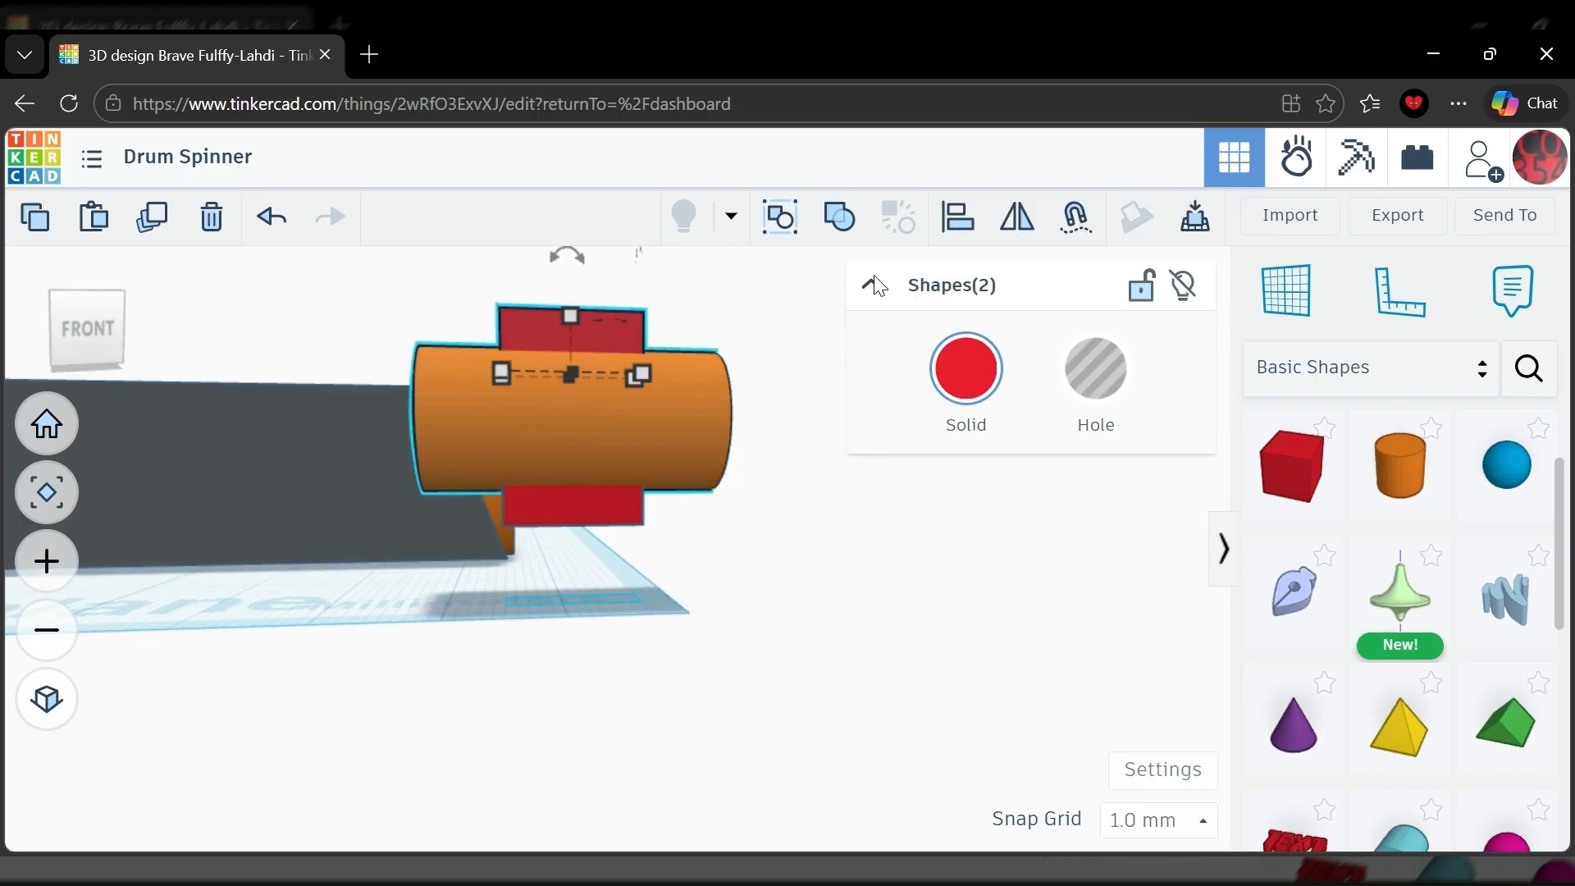
left_click(838, 218)
left_click(661, 611)
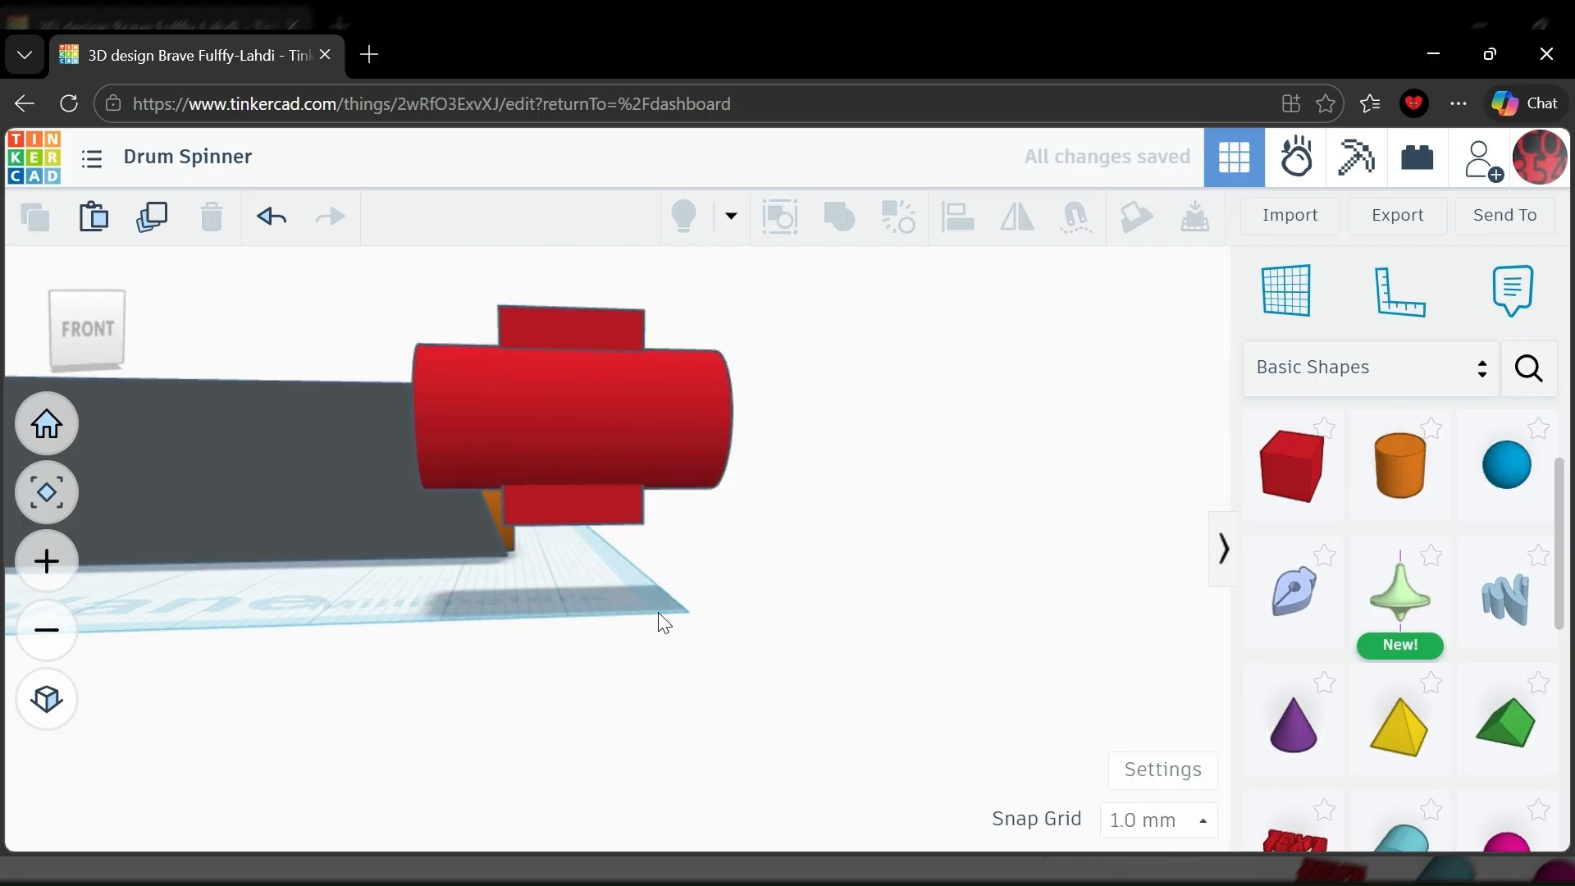
Align the bottom tooth with the left end of the grouped drum.
right_click_drag(658, 612, 607, 520)
left_click(609, 485)
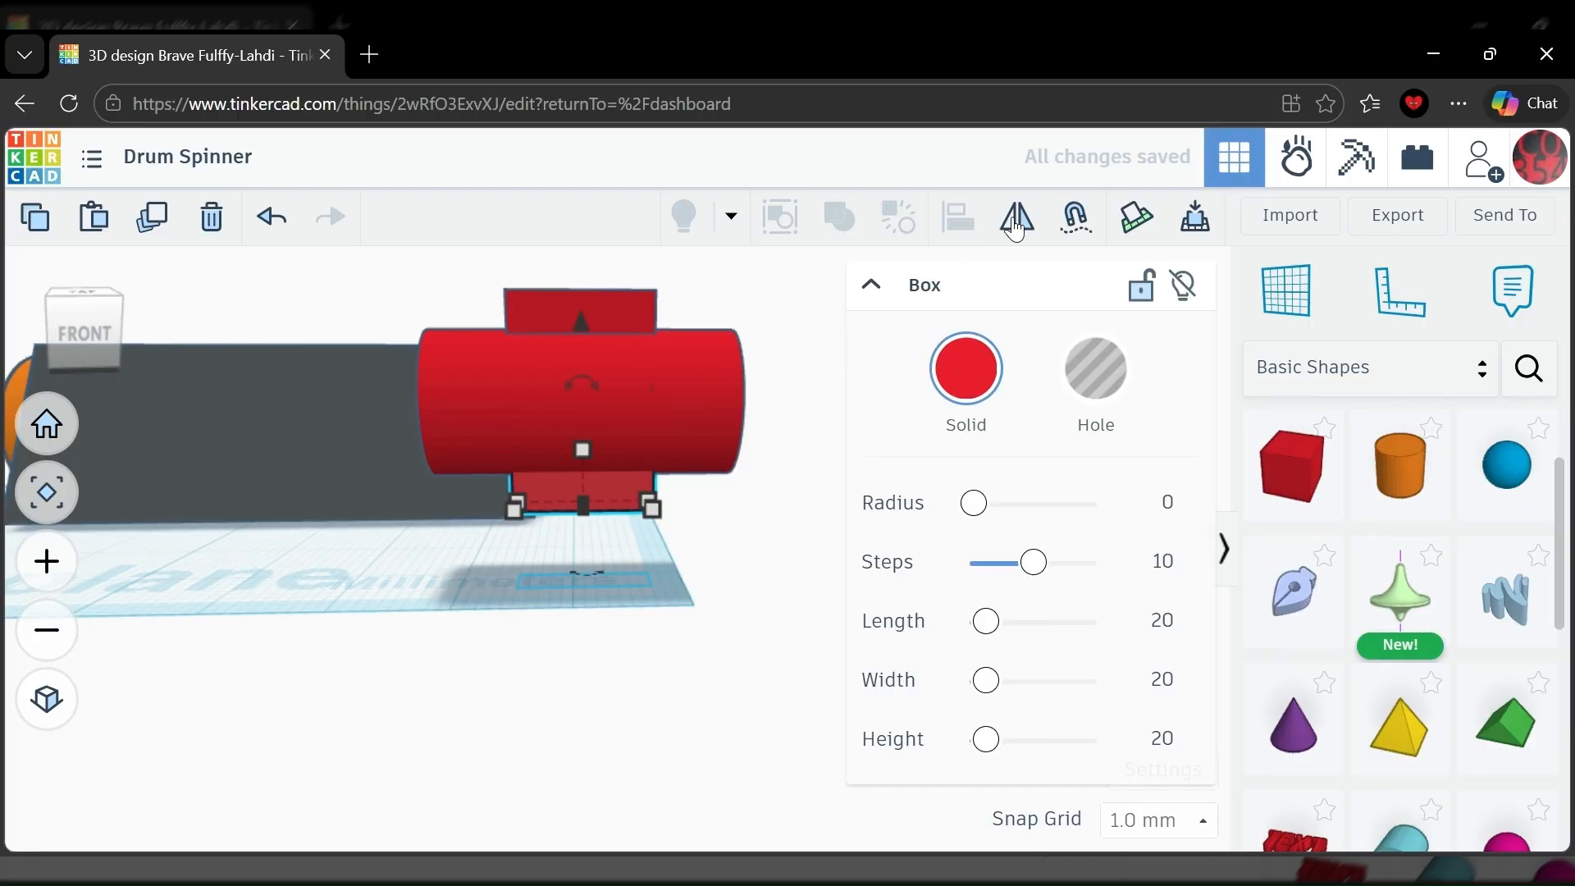
left_click(730, 375, "shift")
left_click(959, 216)
right_click_drag(441, 553, 396, 534)
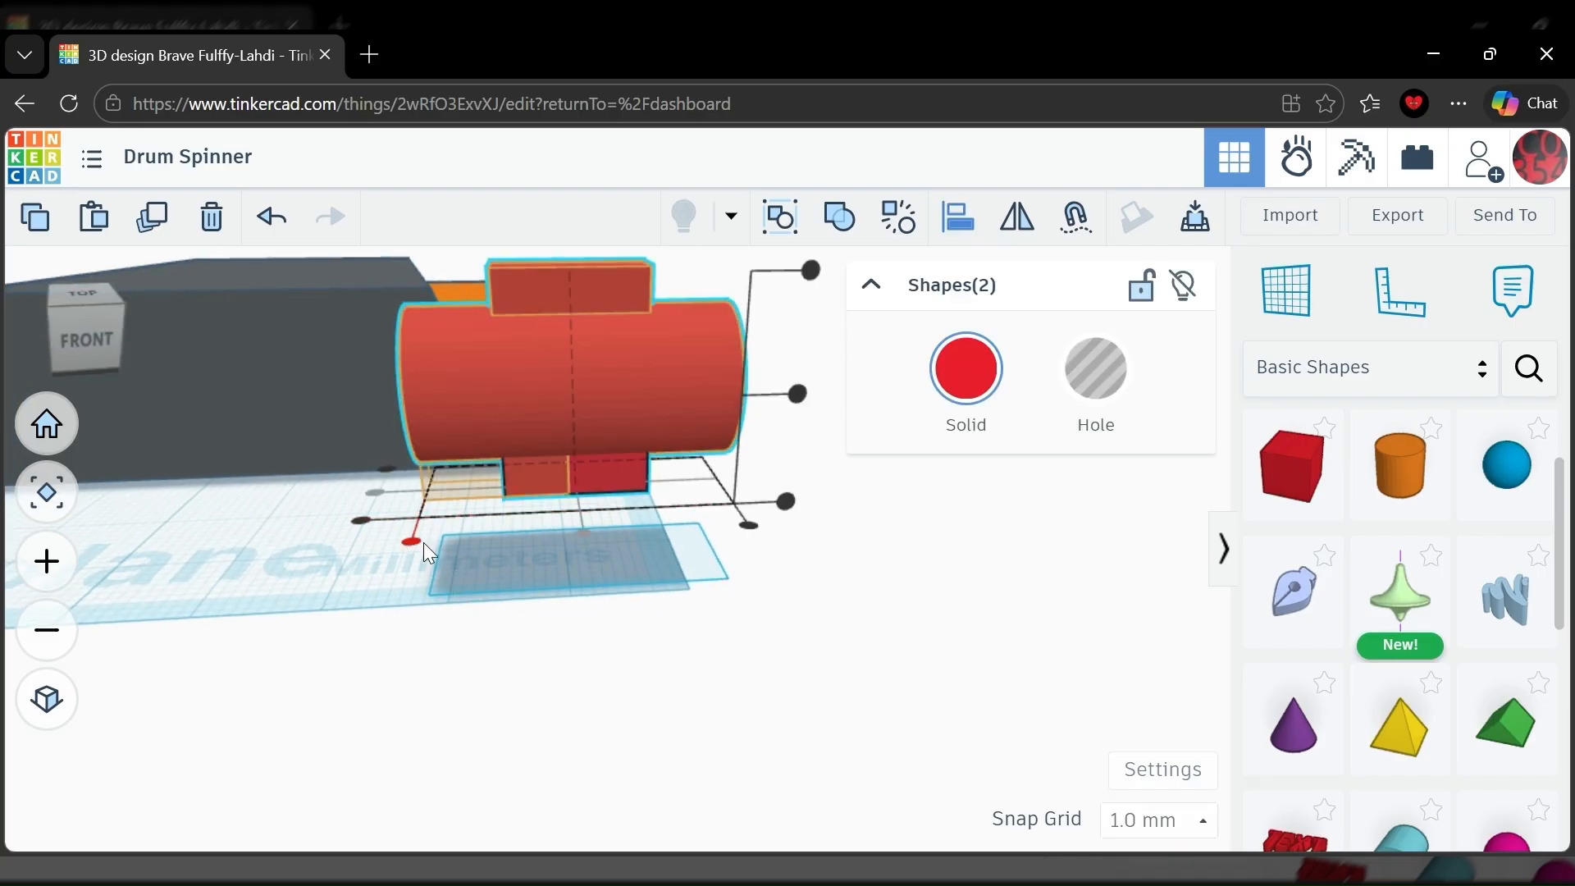
left_click(412, 543)
mouse_move(460, 583)
right_mouse_down()
mouse_move(441, 481)
mouse_move(441, 521)
mouse_move(478, 566)
mouse_move(462, 565)
right_mouse_up()
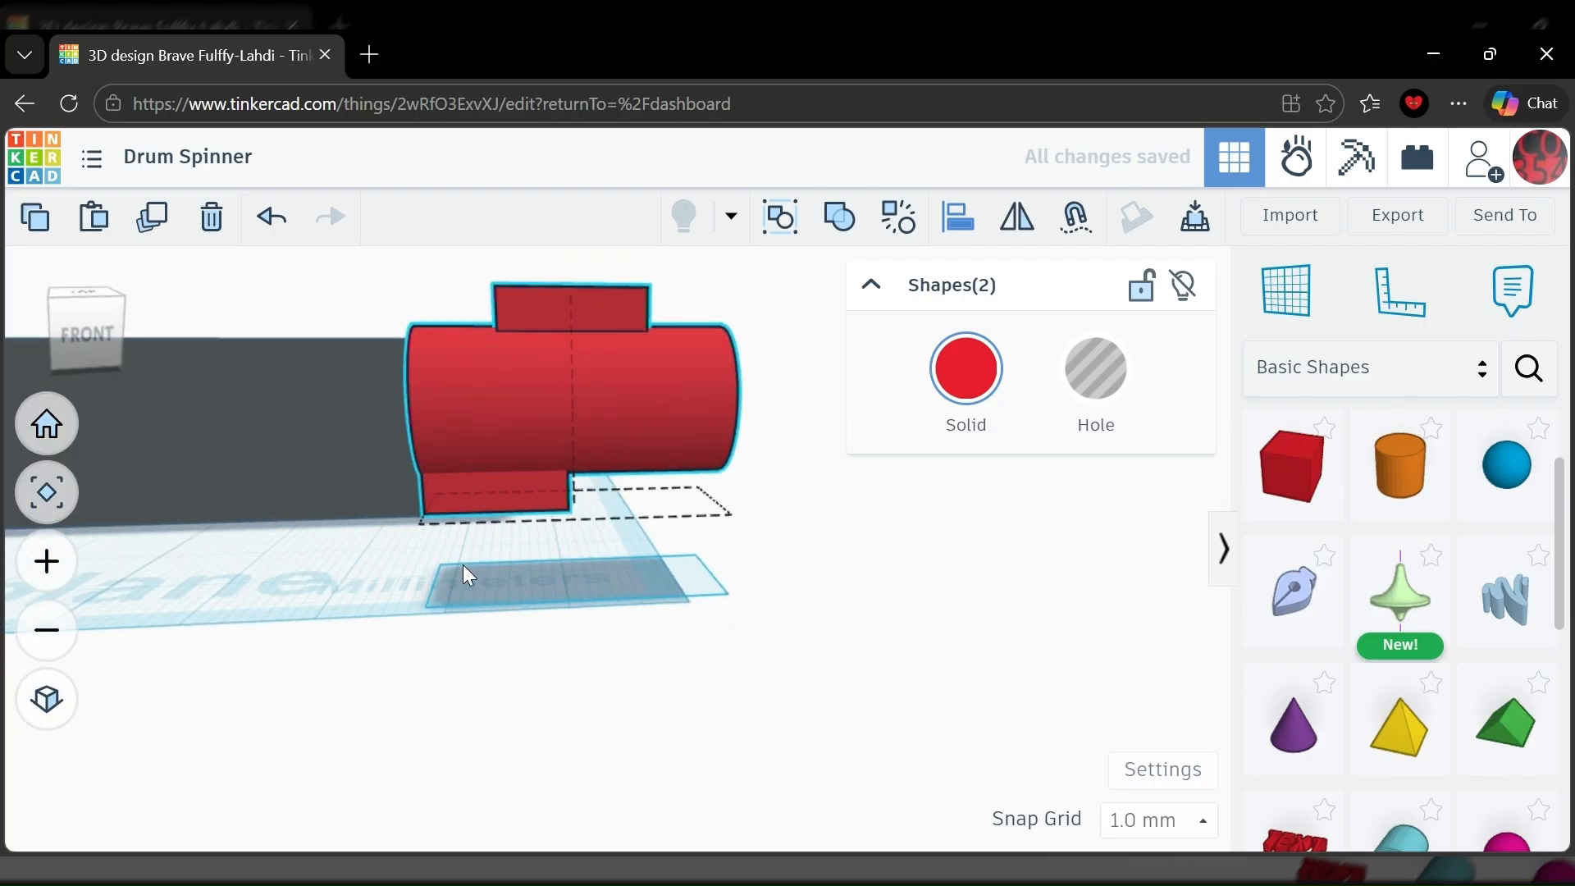
left_click(500, 593)
Duplicate the bottom tooth and align the copy with the right end of the drum.
left_click(502, 499)
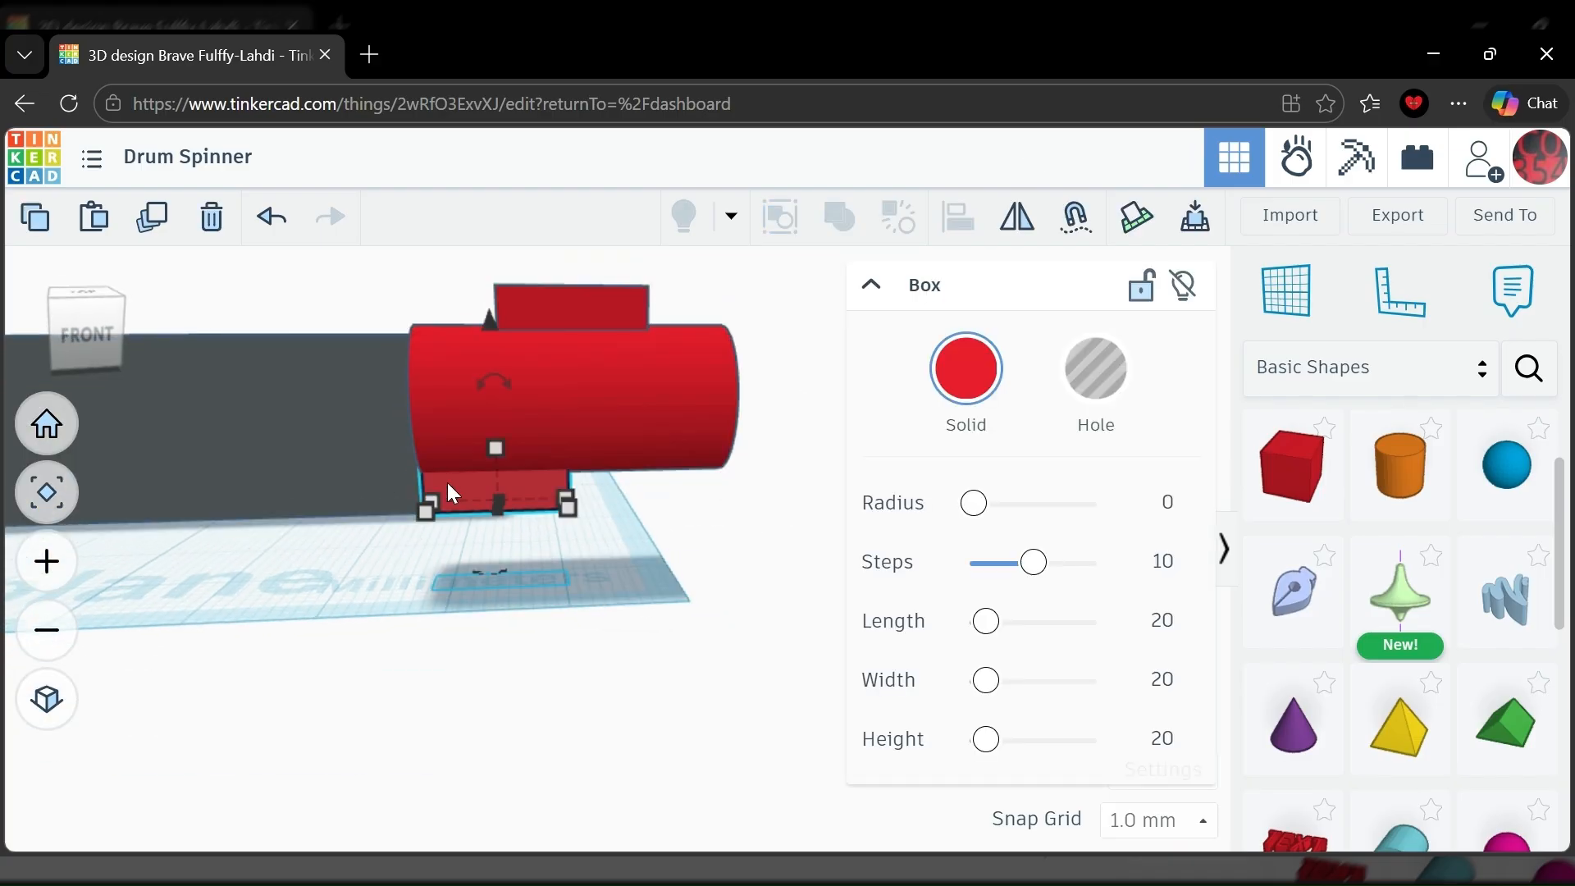
left_click(156, 227)
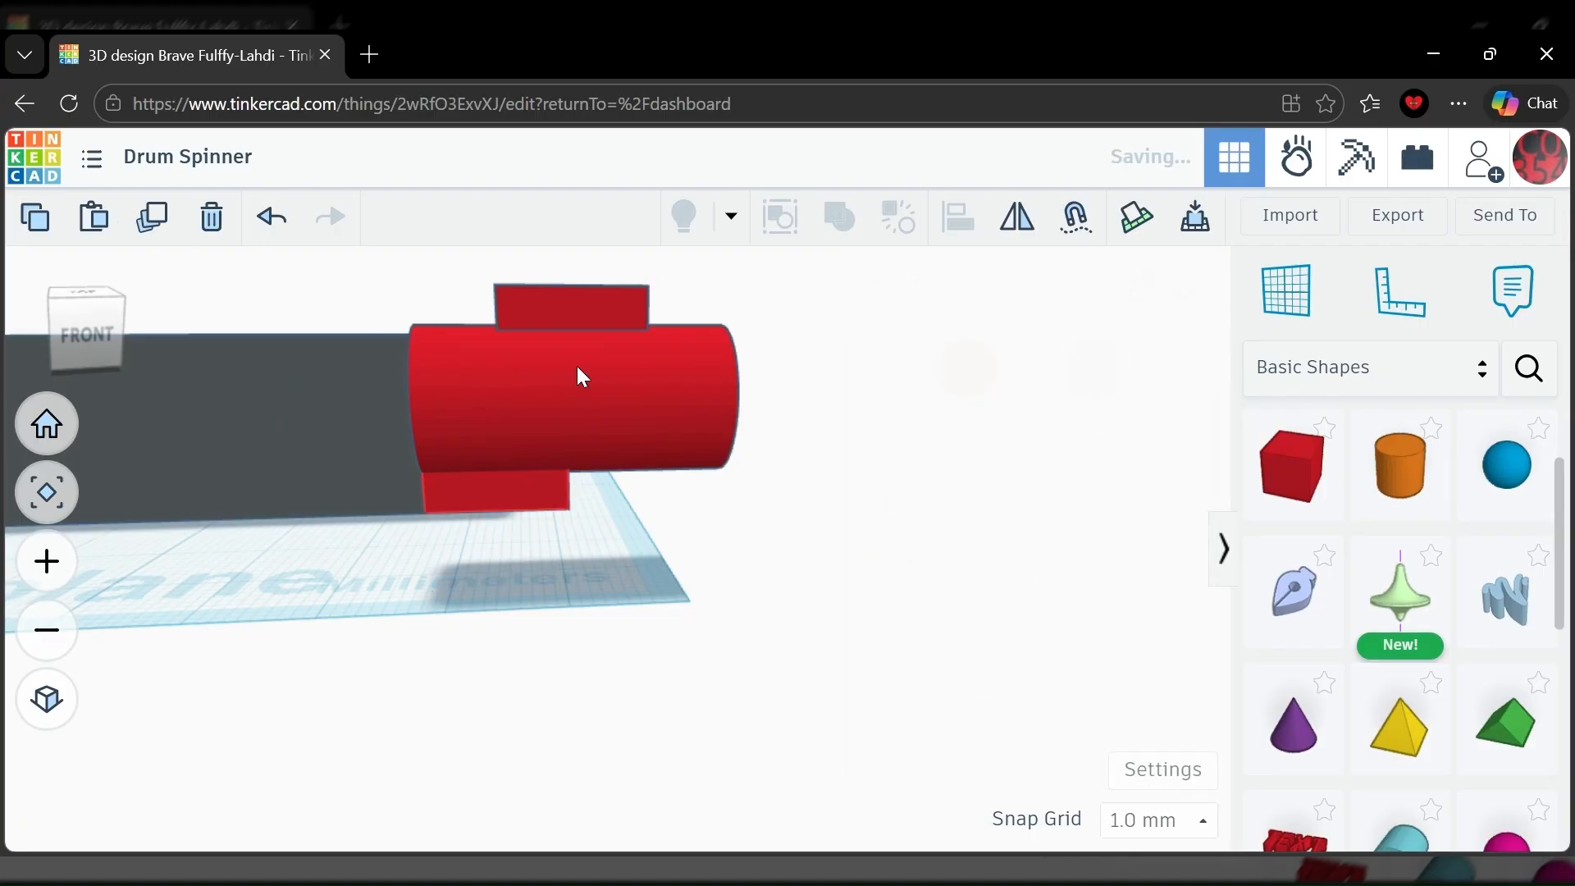
left_click(625, 392, "shift")
left_click(951, 216)
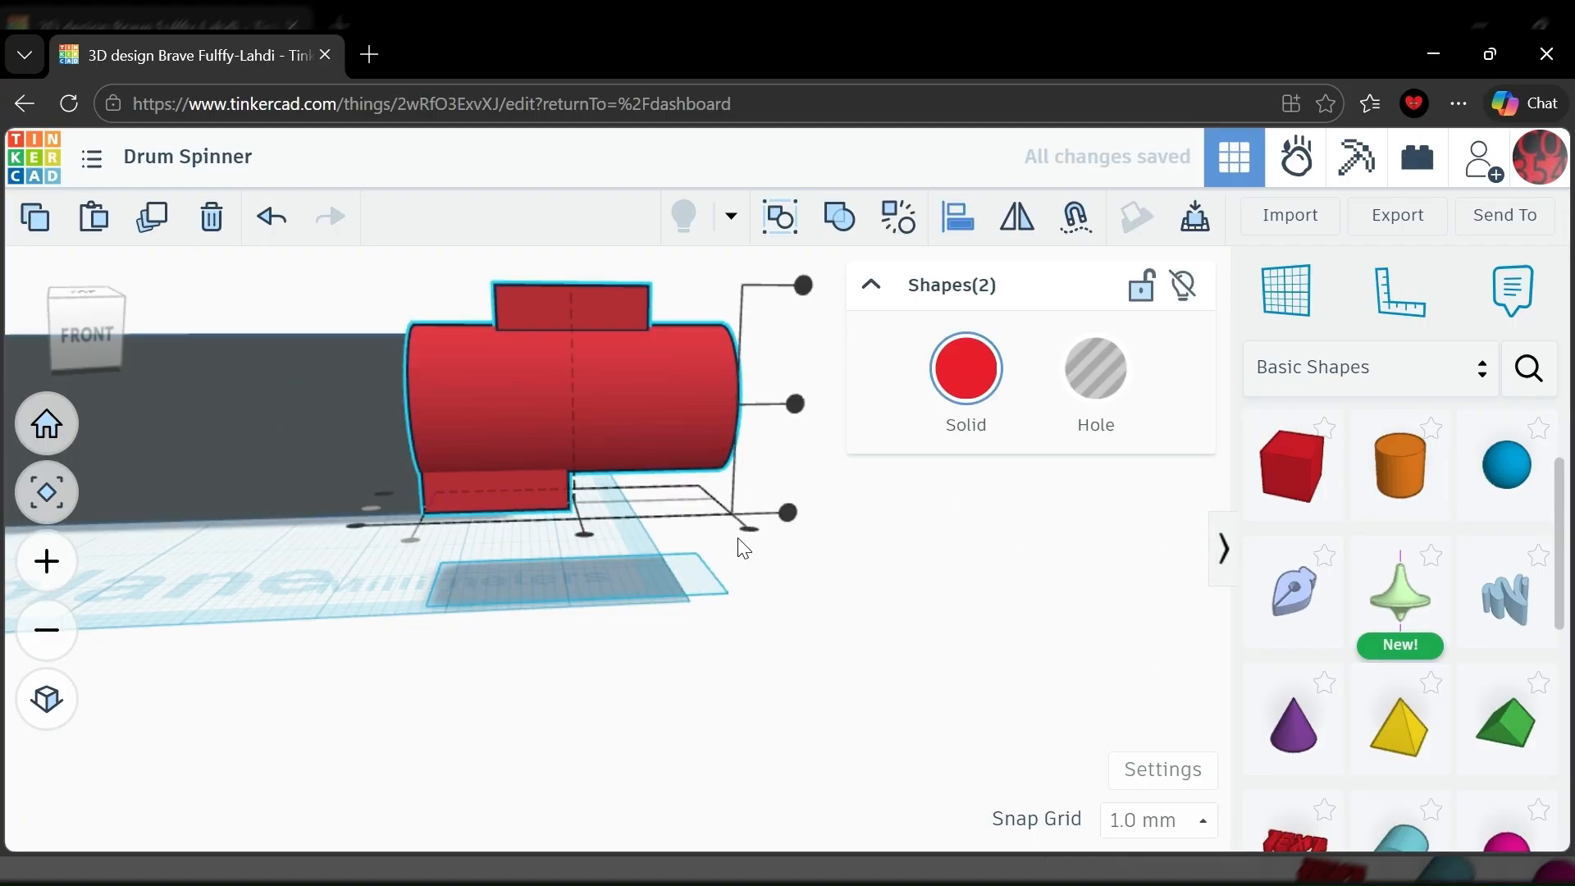
left_click(742, 538)
left_click(674, 611)
right_click_drag(671, 600, 649, 566)
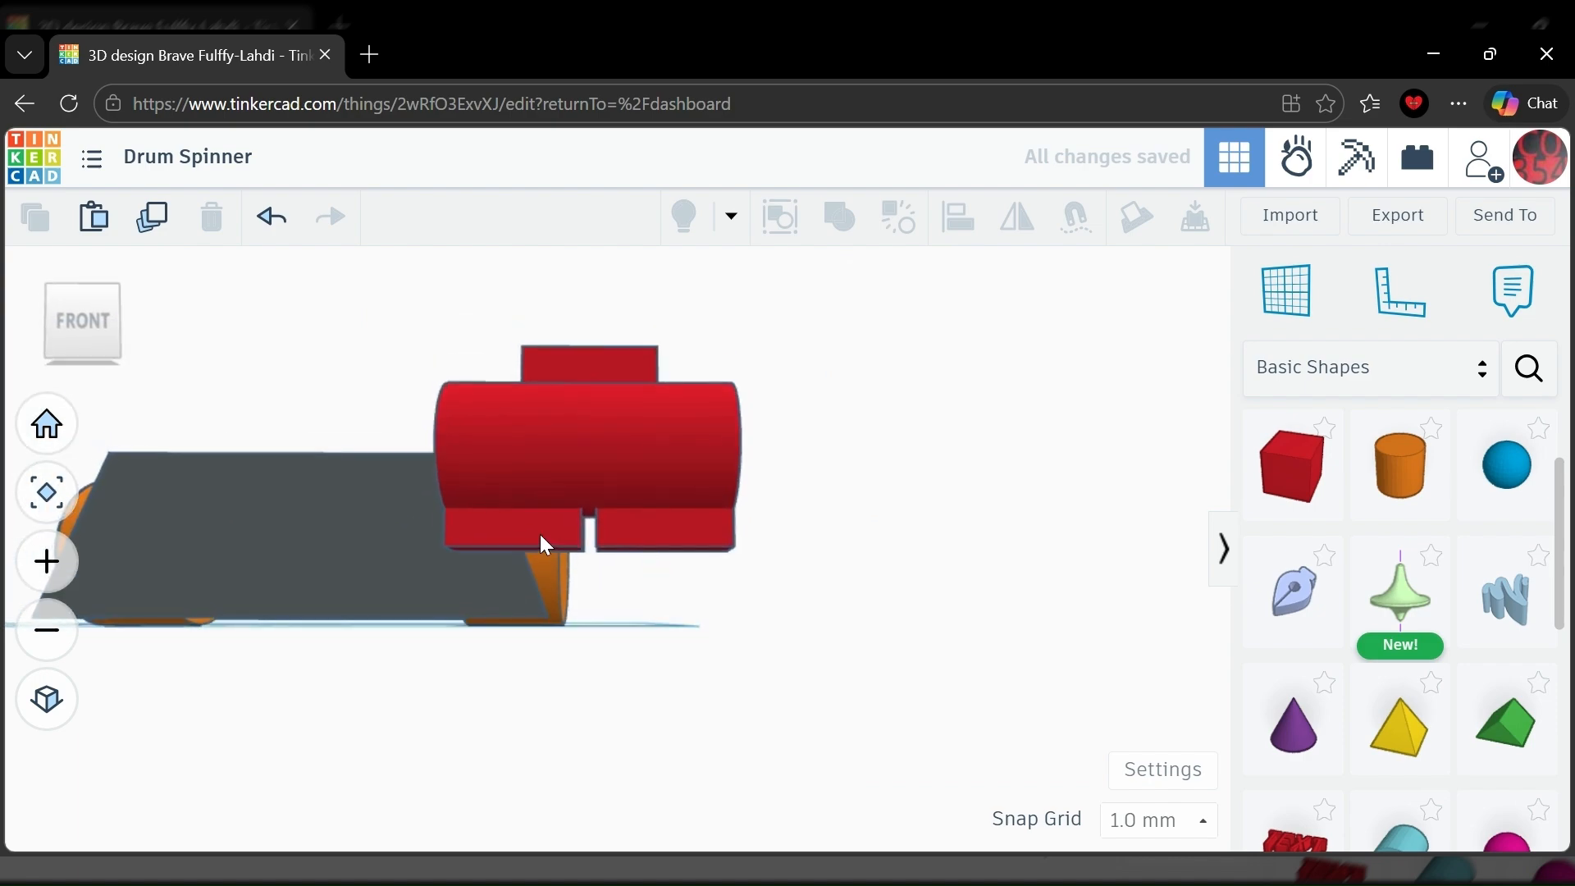
Combine the drum group and both bottom teeth into a single union.
right_click_drag(619, 450, 710, 330)
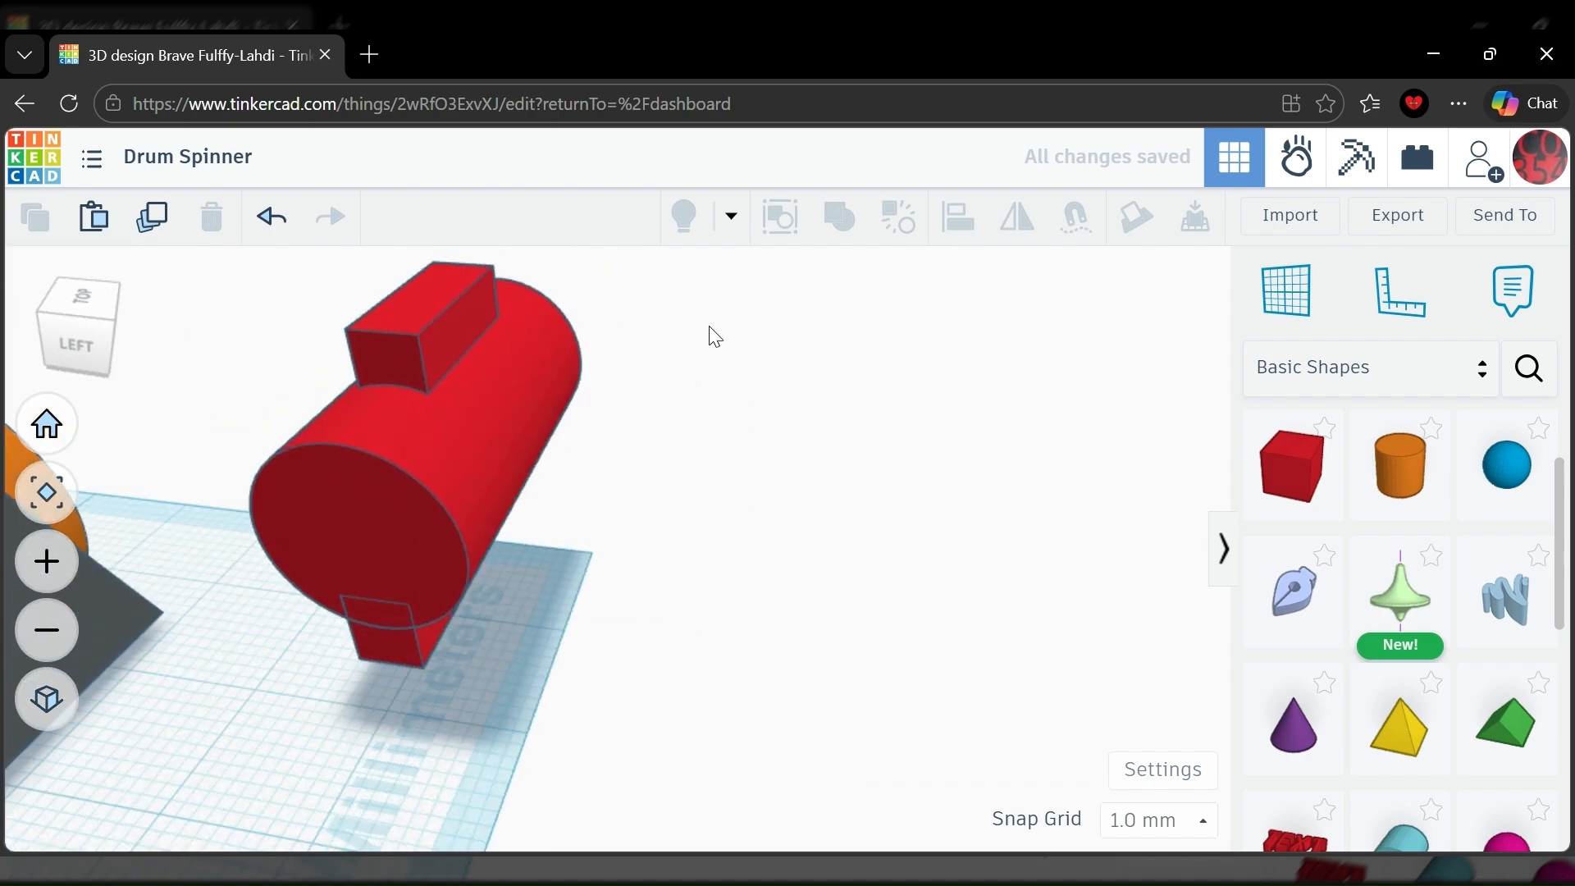
left_click_drag(320, 675, 322, 677)
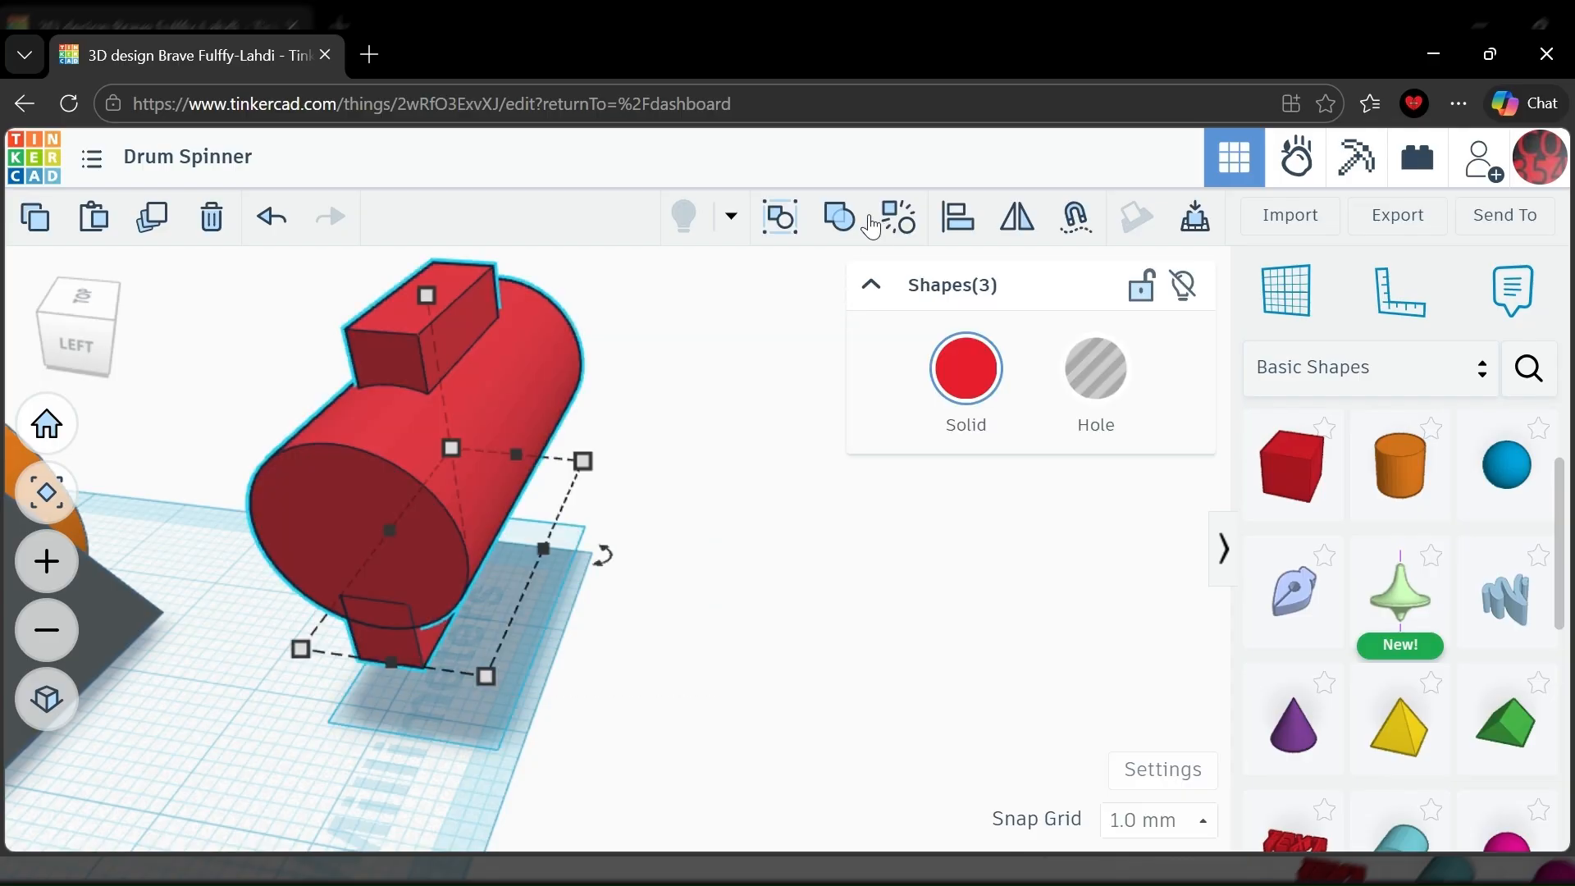
left_click(838, 218)
left_click(720, 501)
Group the trapezoid body with its two orange wheels, keeping their separate colours.
right_click_drag(719, 501, 530, 603)
scroll(527, 603, "down", 5)
middle_click_drag(317, 485, 536, 557)
right_click_drag(537, 548, 472, 366)
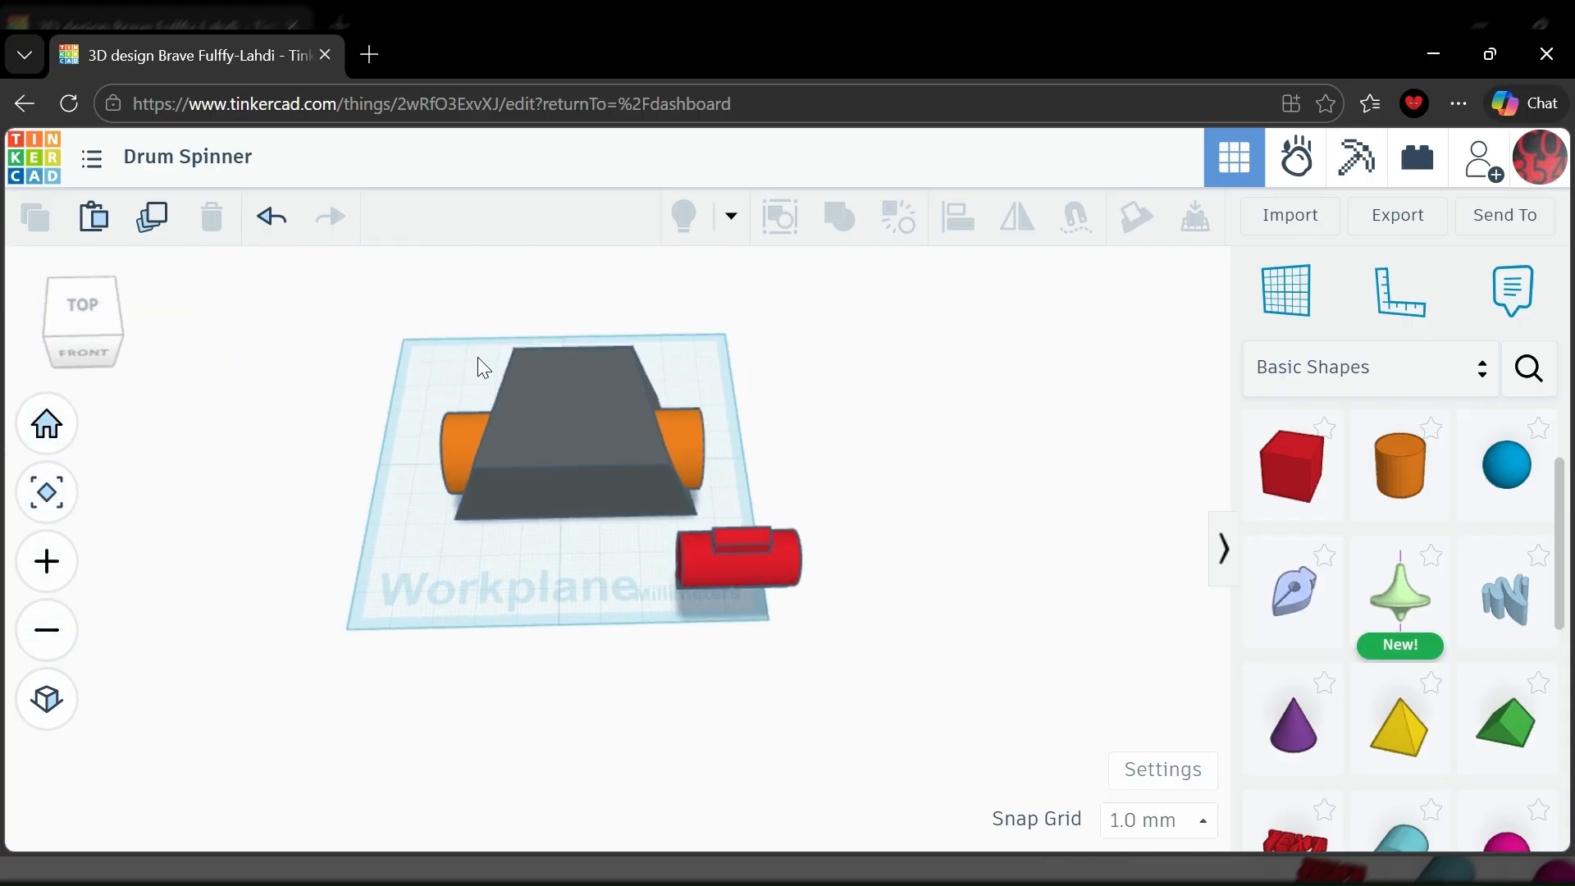
left_click_drag(427, 348, 741, 466)
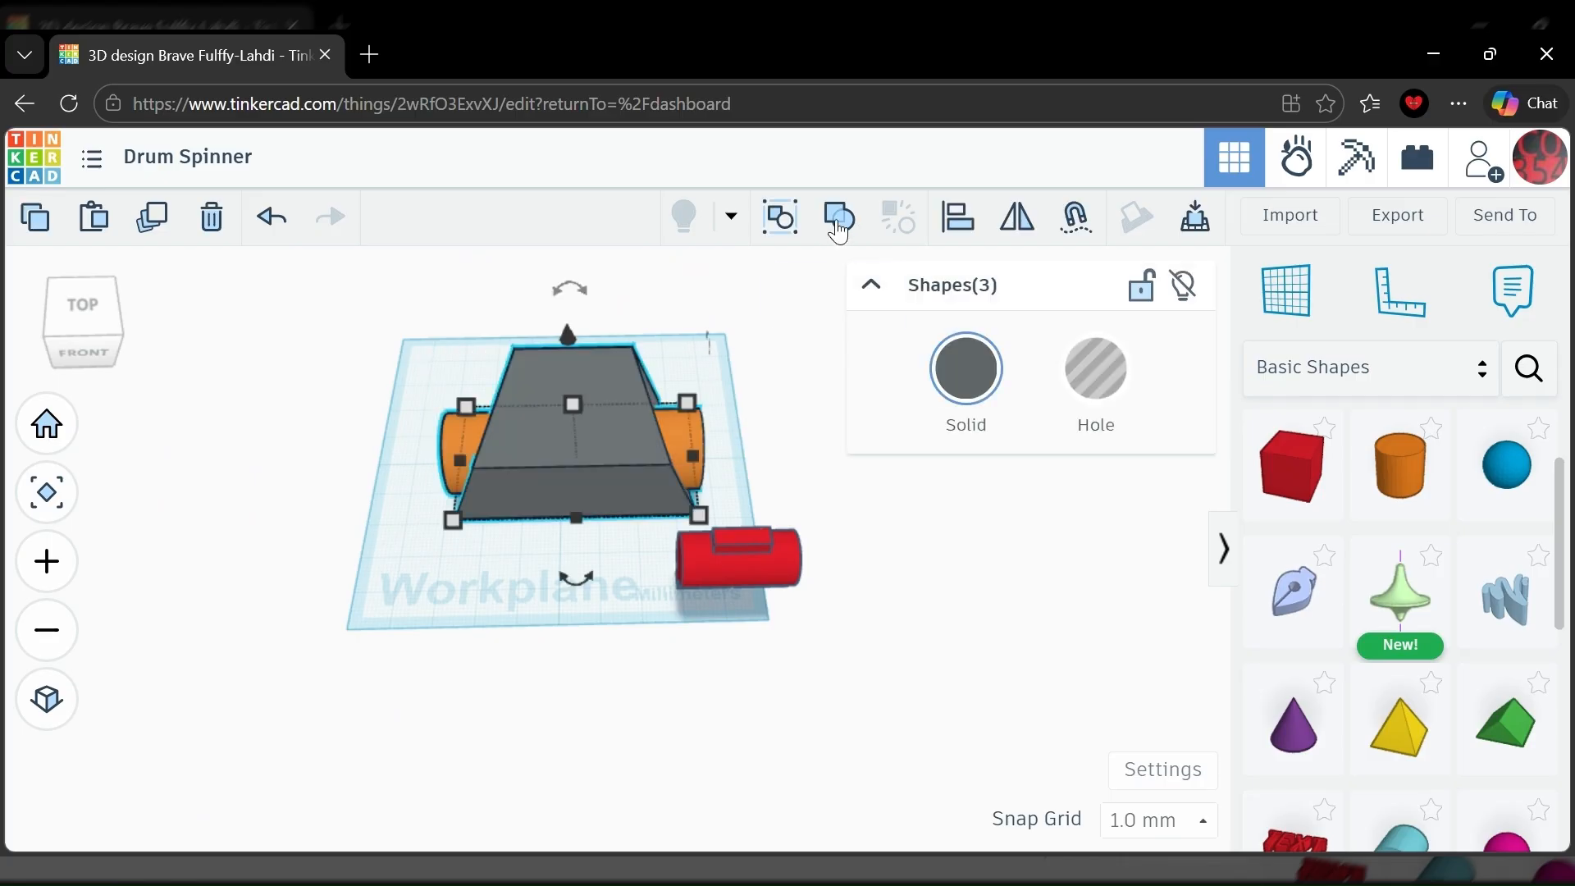
left_click(779, 220)
left_click(790, 607)
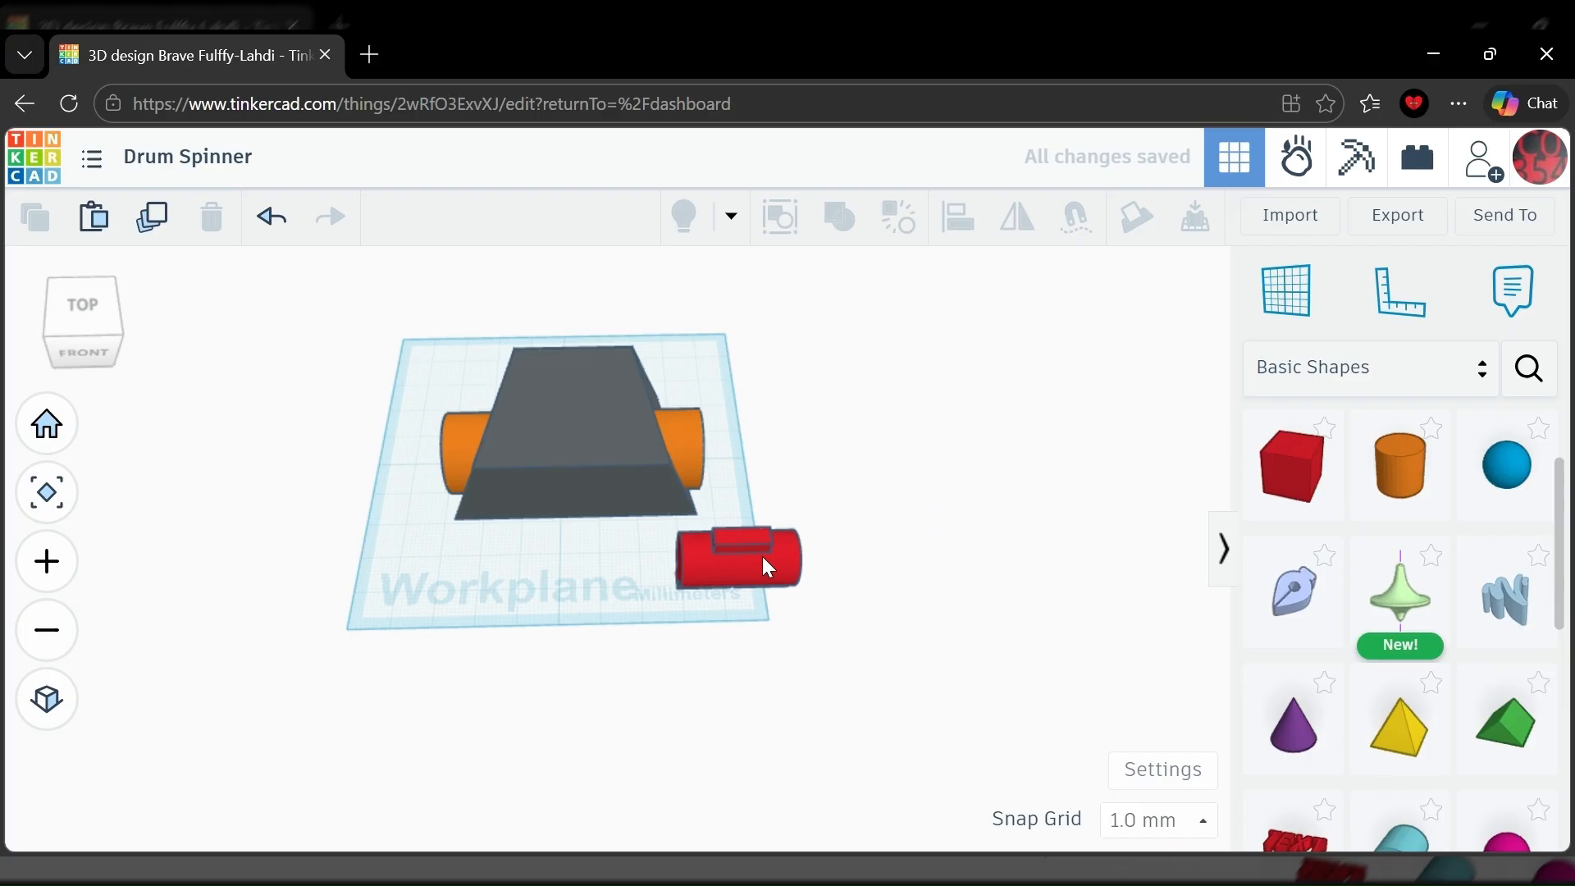
Align the drum with the body group, centred across its width and flush with its front.
left_click(761, 556)
left_click(571, 475, "shift")
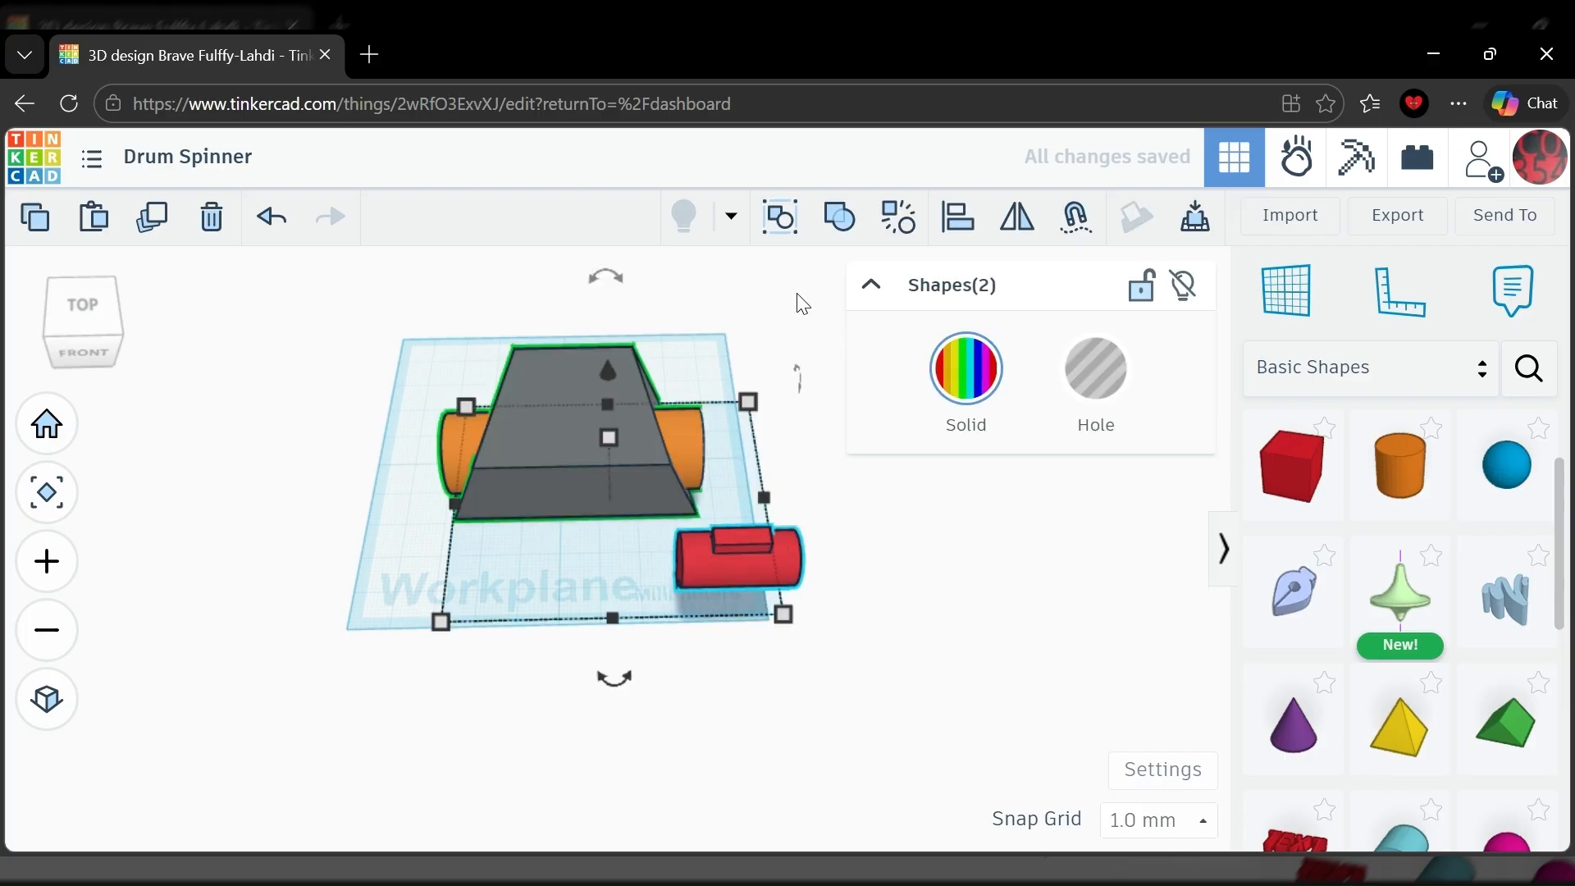
left_click(961, 233)
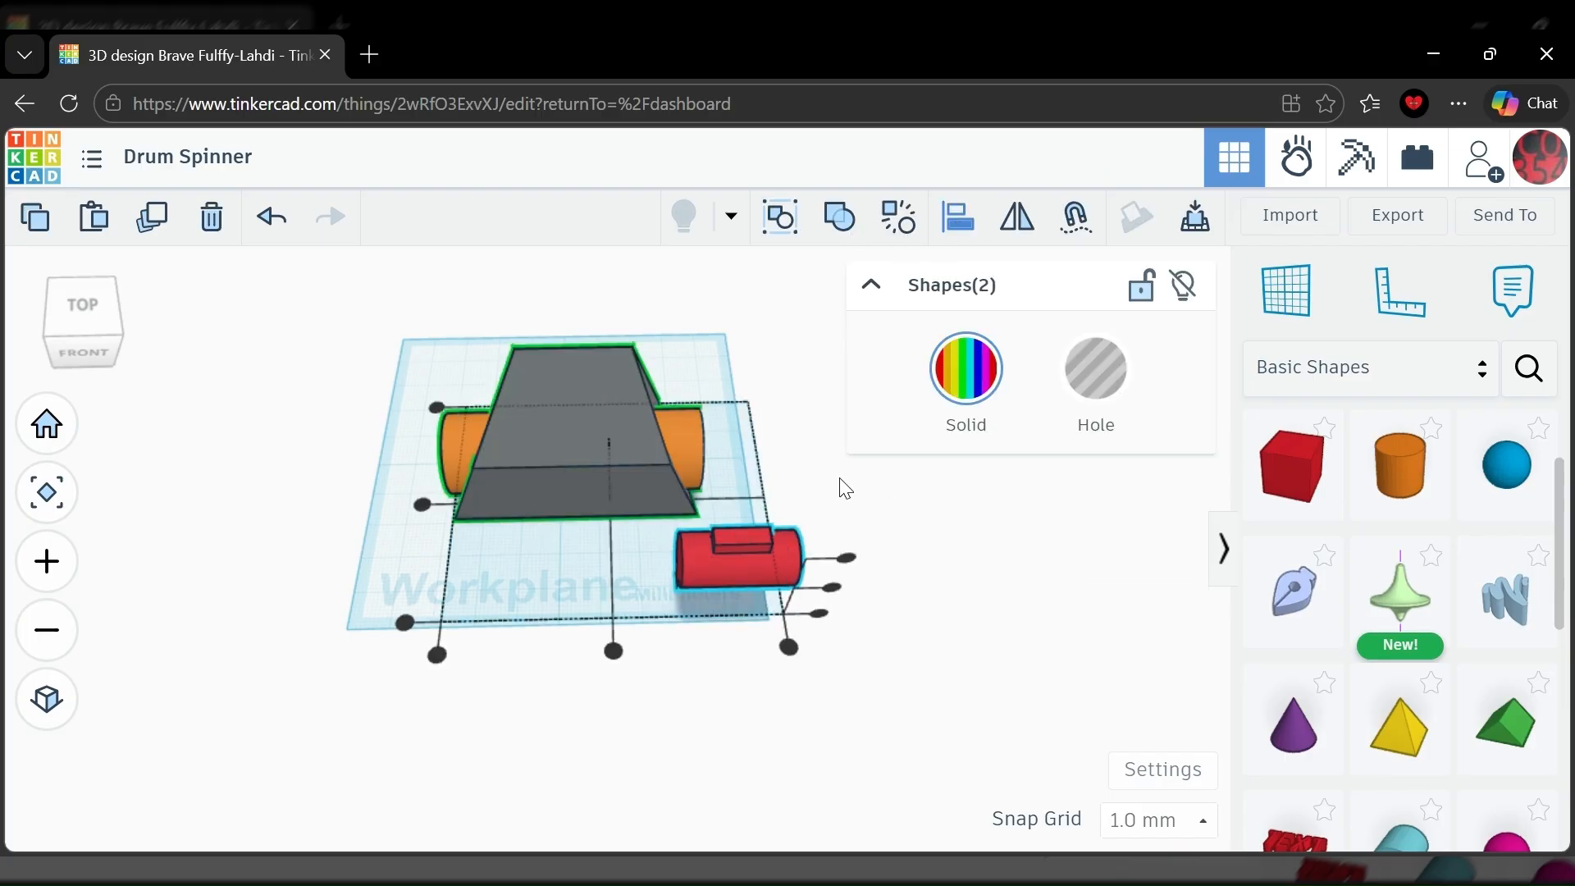
left_click(613, 650)
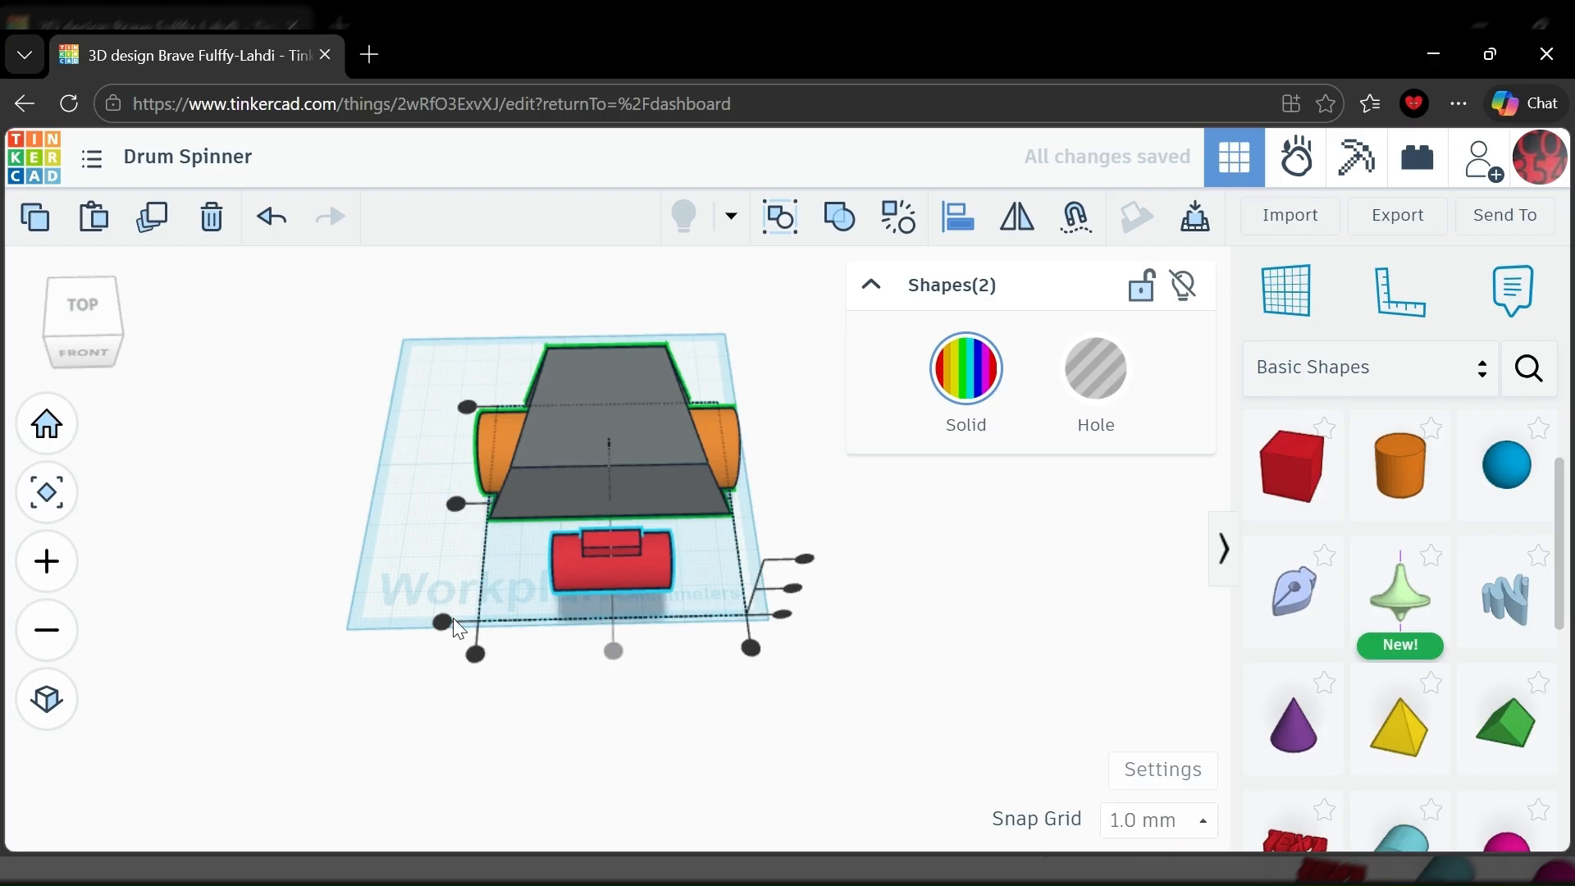
left_click(448, 620)
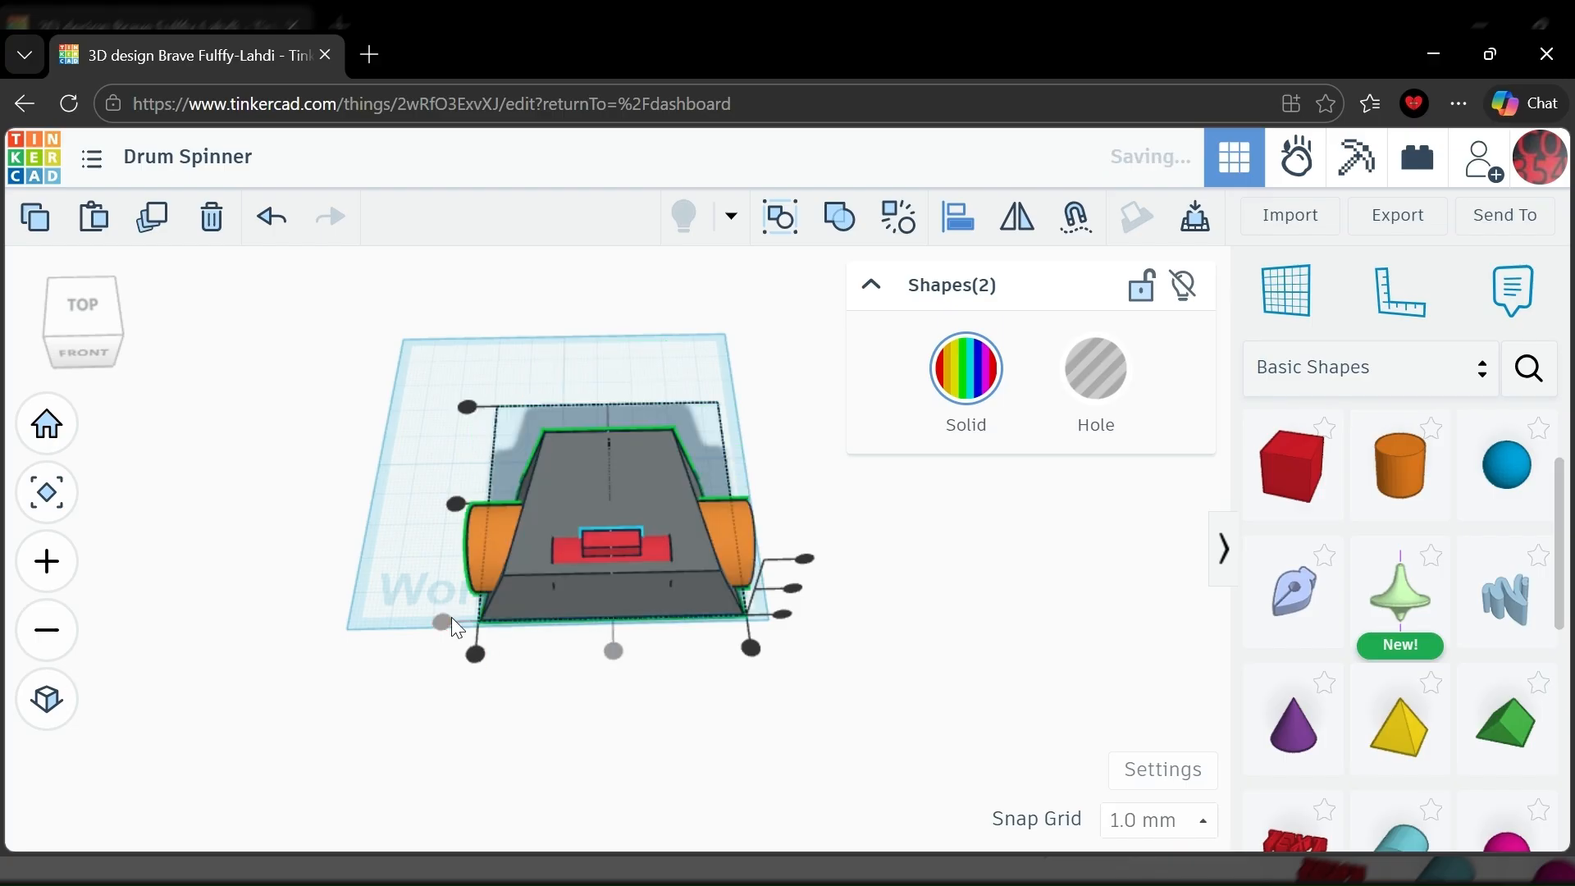
left_click(386, 548)
Move the drum forward so it protrudes from the front face of the trapezoid body.
right_click_drag(330, 485, 451, 562)
scroll(492, 490, "up", 3)
middle_click_drag(490, 439, 427, 395)
right_click_drag(426, 395, 417, 450)
middle_click_drag(416, 451, 460, 527)
left_click_drag(461, 392, 479, 453)
right_click_drag(594, 563, 308, 464)
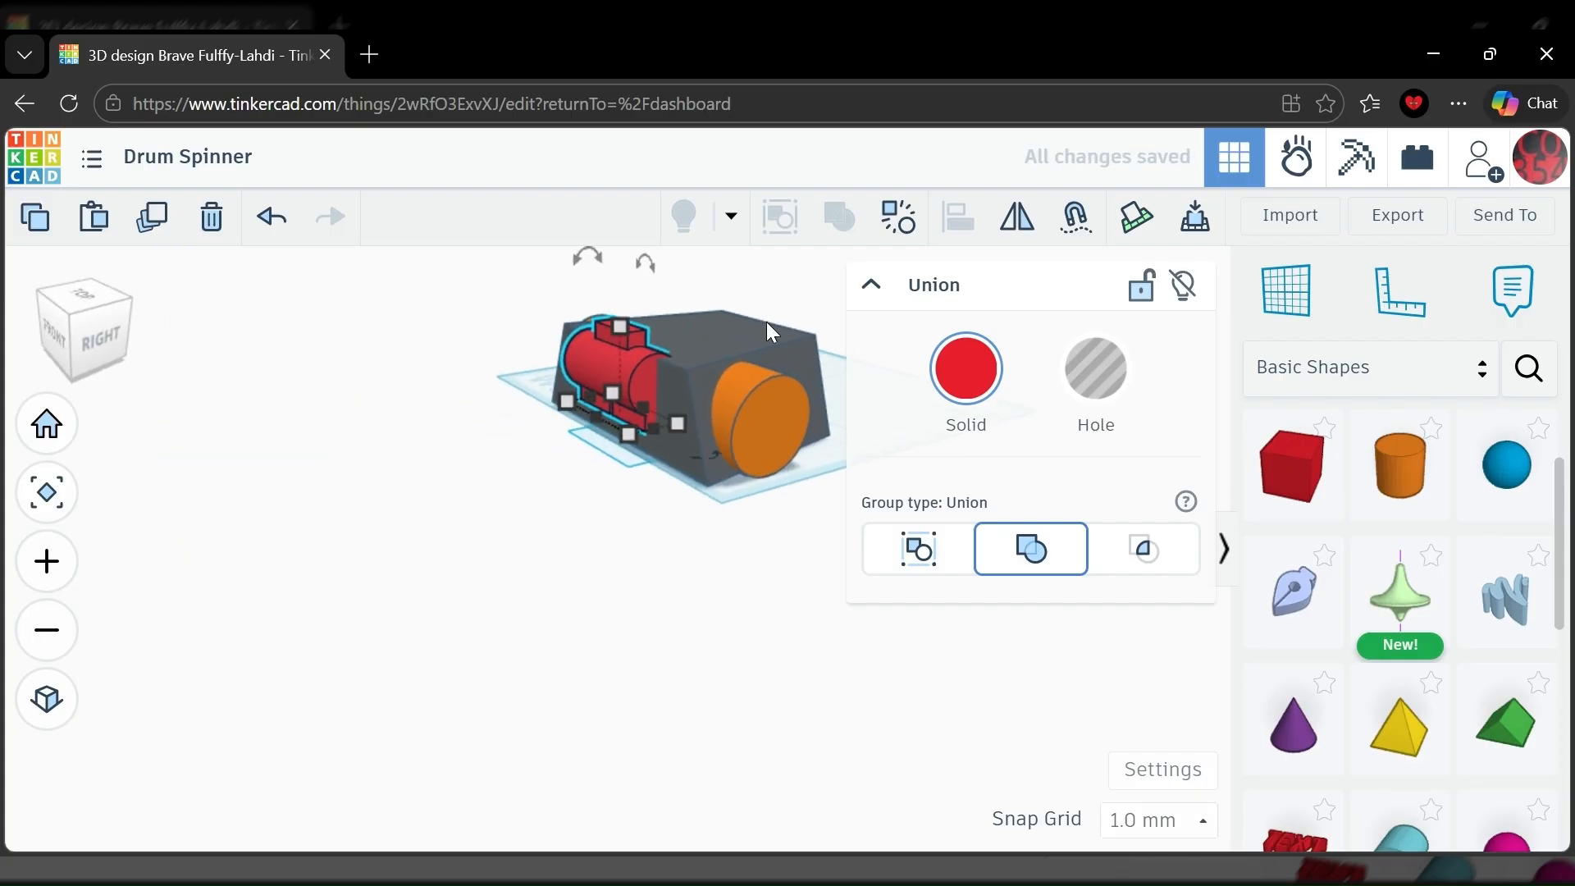
left_click(721, 352, "shift")
left_click(960, 230)
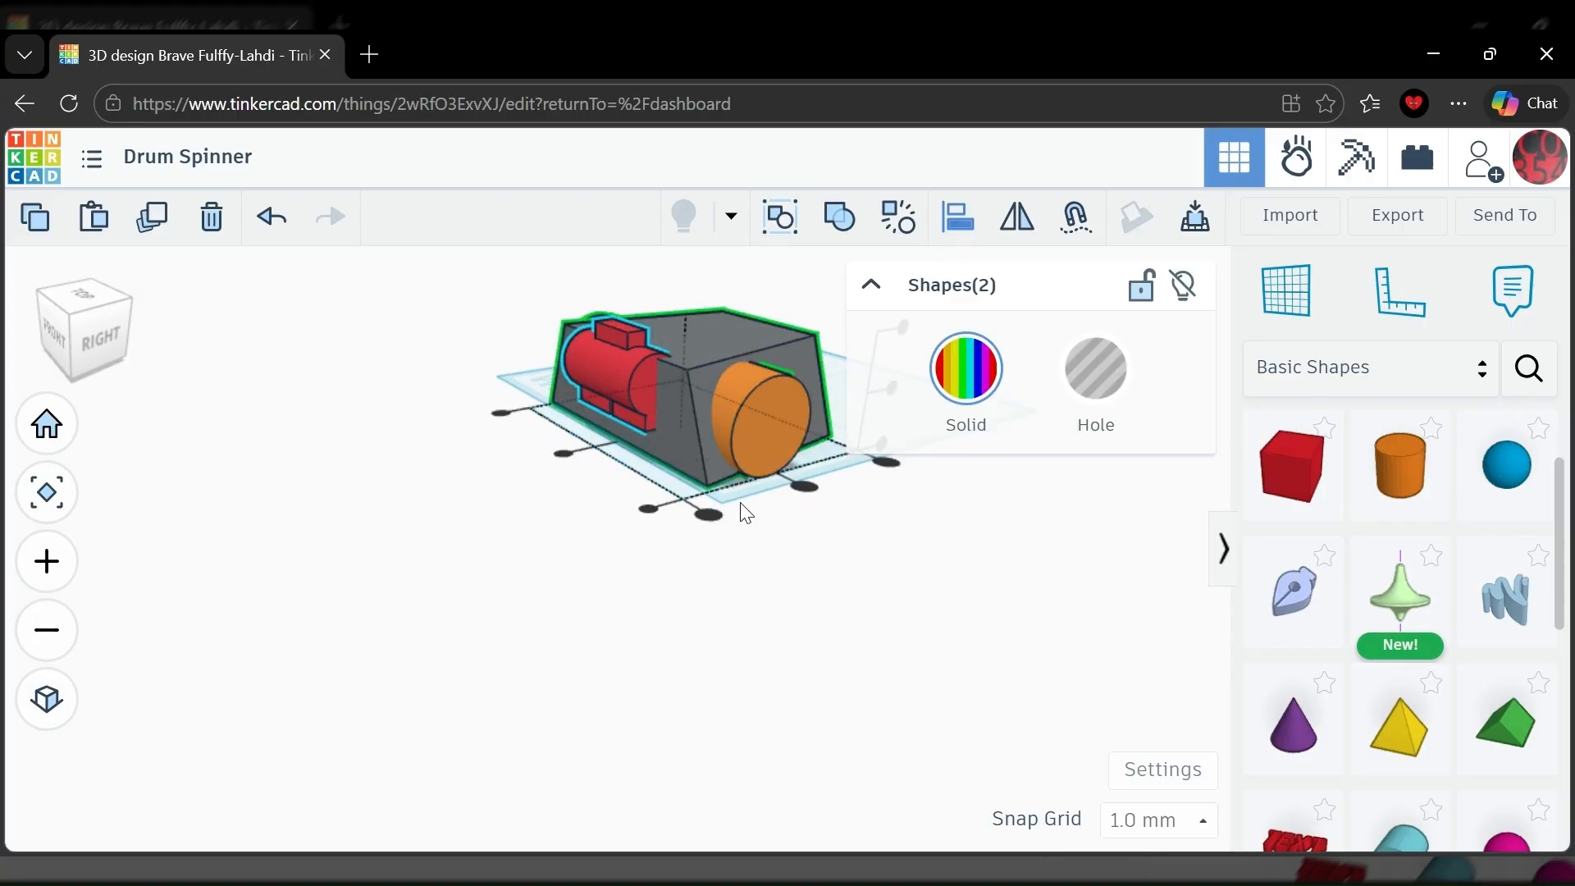
right_click_drag(572, 467, 474, 546)
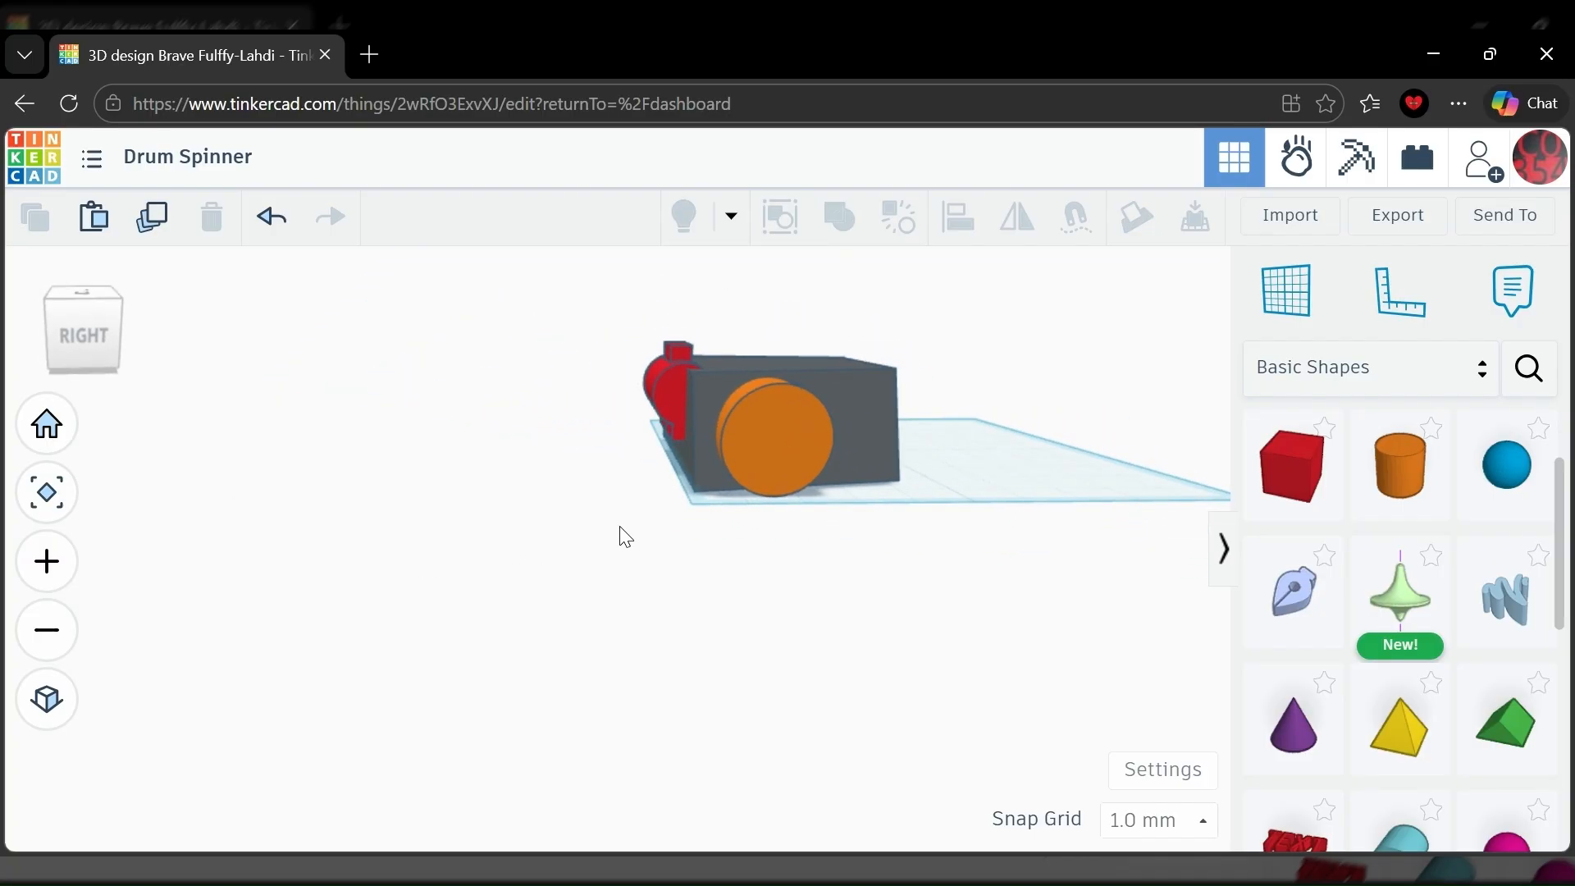
Move the body group and the drum together back from the workplane's front edge.
right_click_drag(802, 557, 296, 470)
left_click_drag(256, 449, 670, 730)
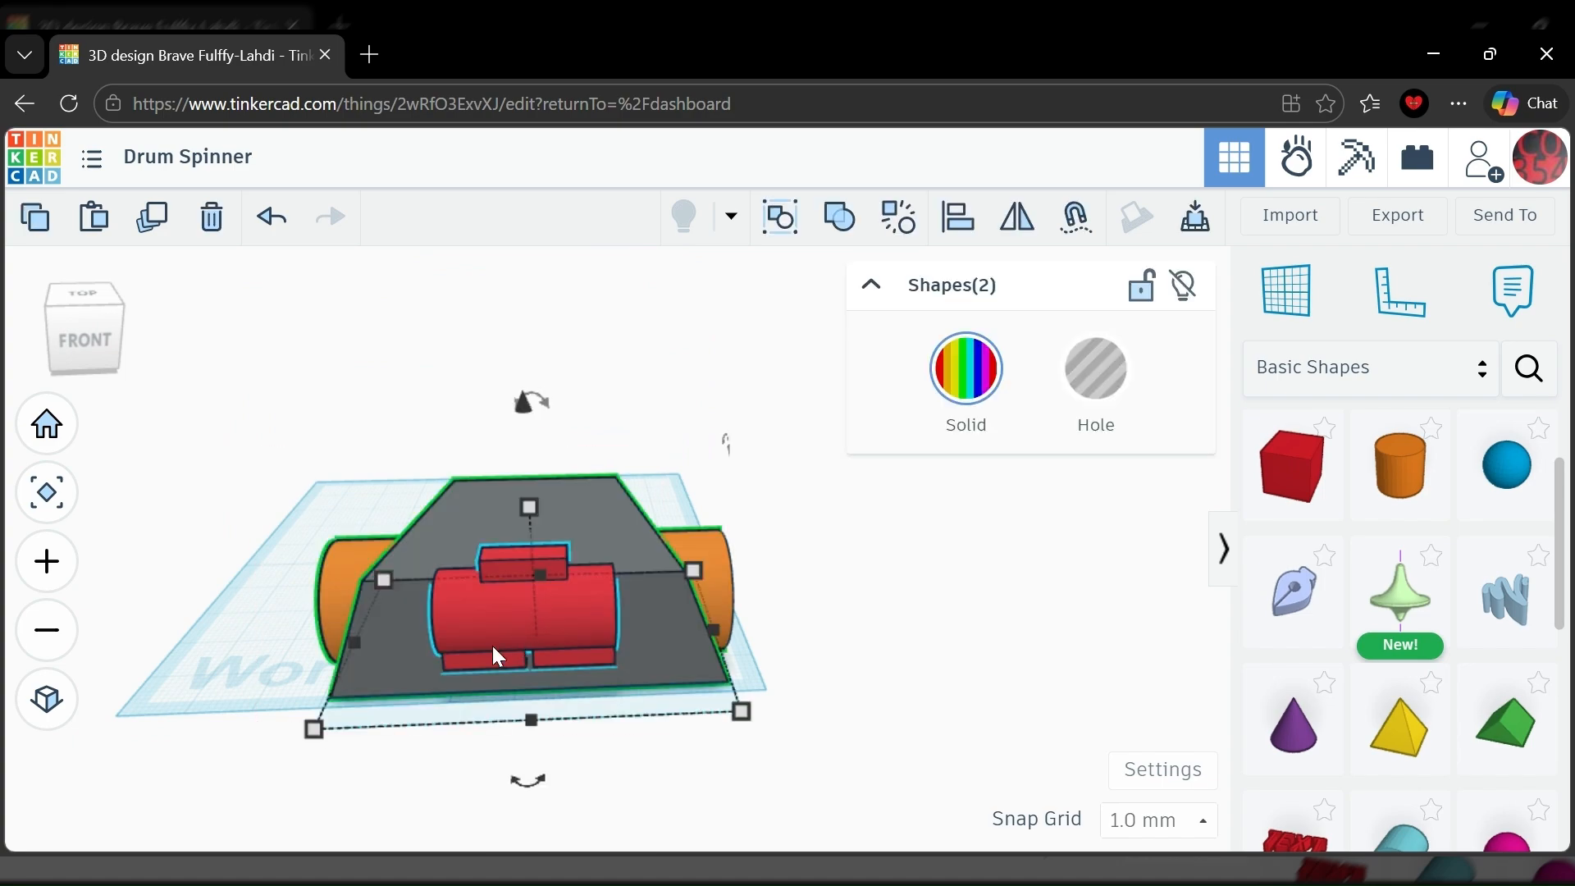
left_click_drag(450, 619, 432, 588)
left_click(715, 662)
Ungroup the toothed drum into its cylinder and three separate teeth.
right_click_drag(715, 662, 693, 457)
scroll(688, 427, "up", 3)
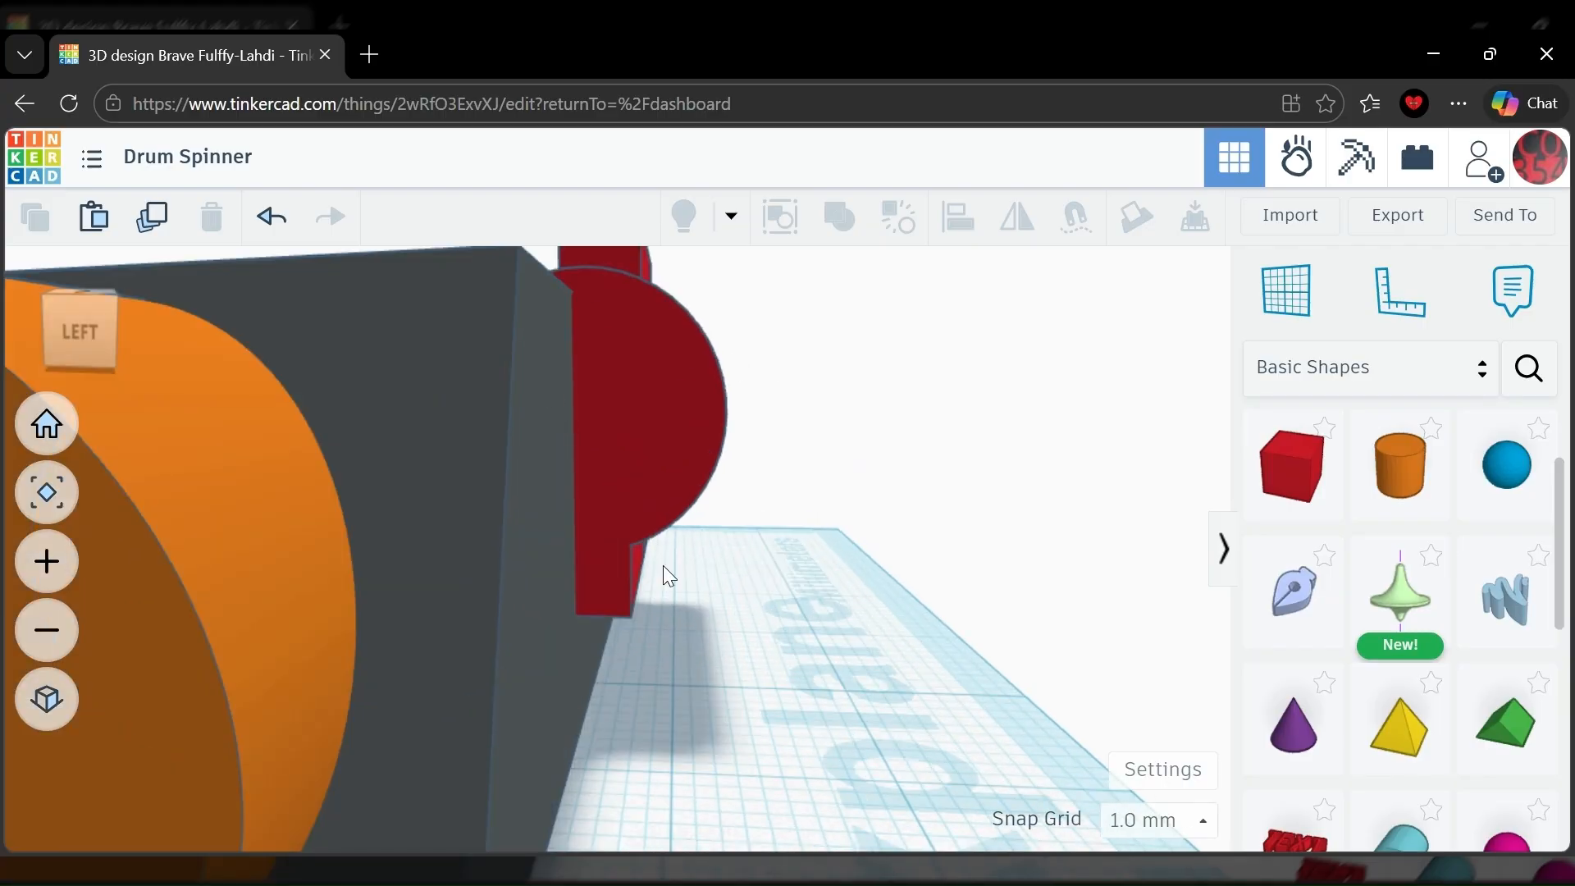
right_click_drag(876, 506, 658, 477)
scroll(636, 547, "down", 5)
left_click(661, 480)
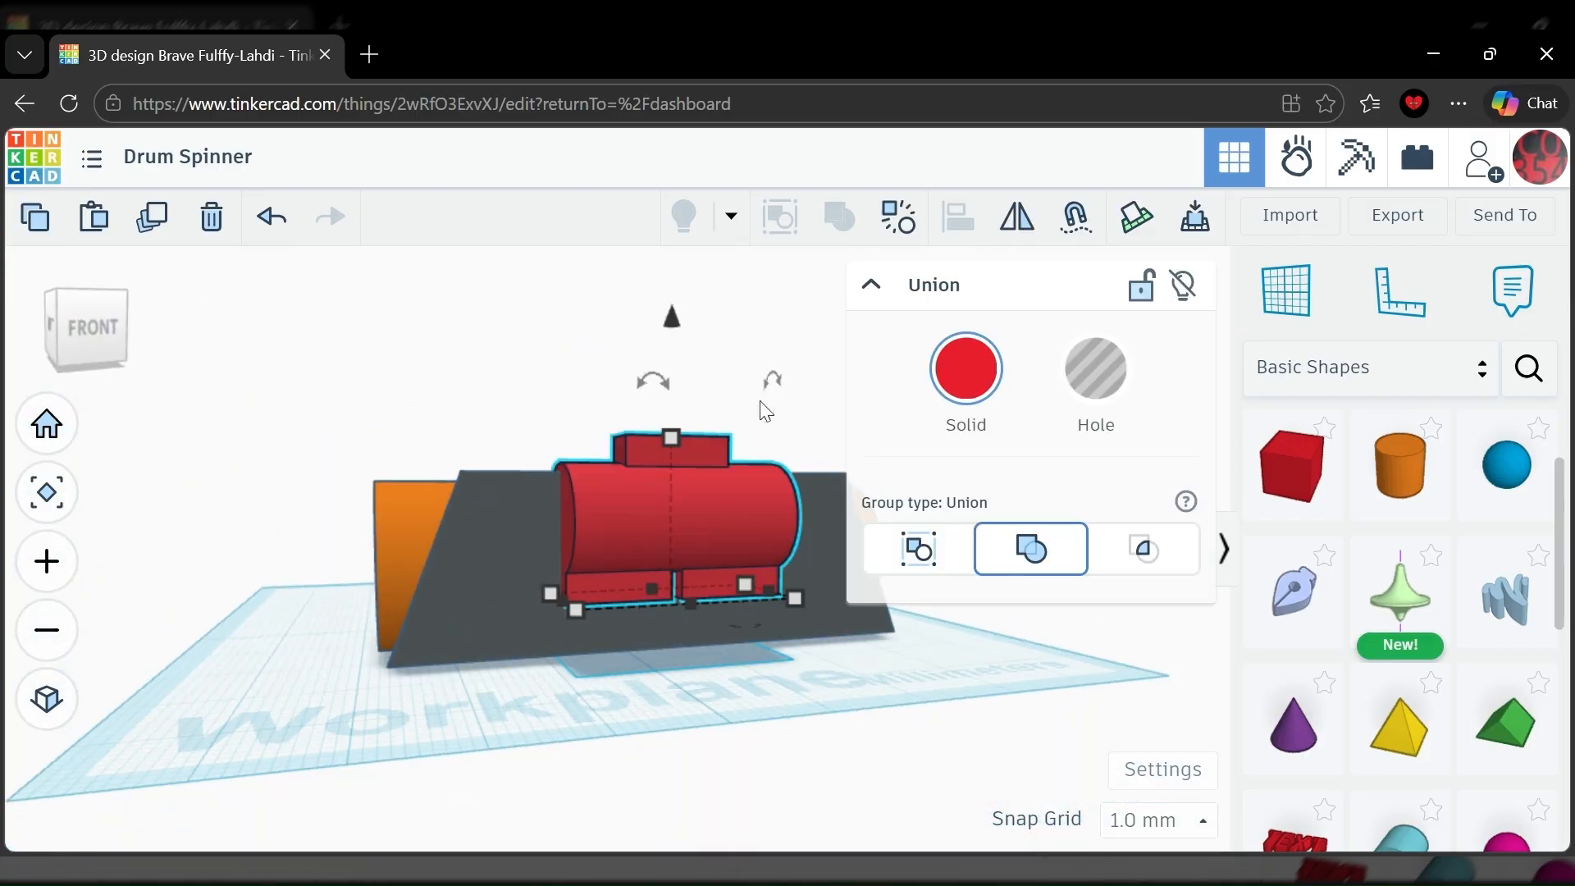
left_click(899, 223)
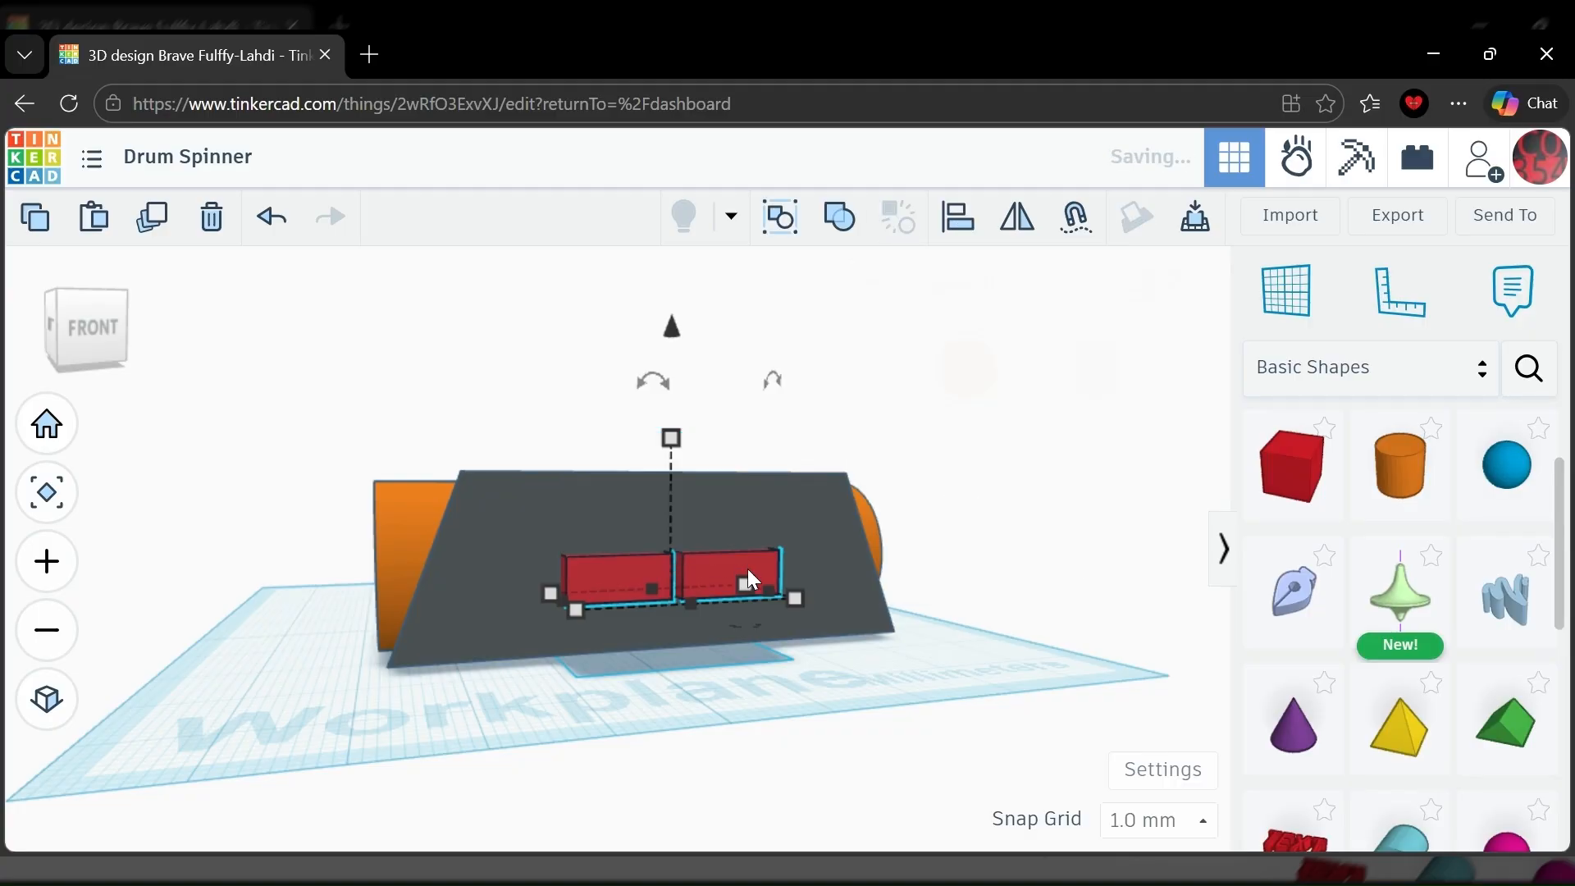
left_click(592, 666)
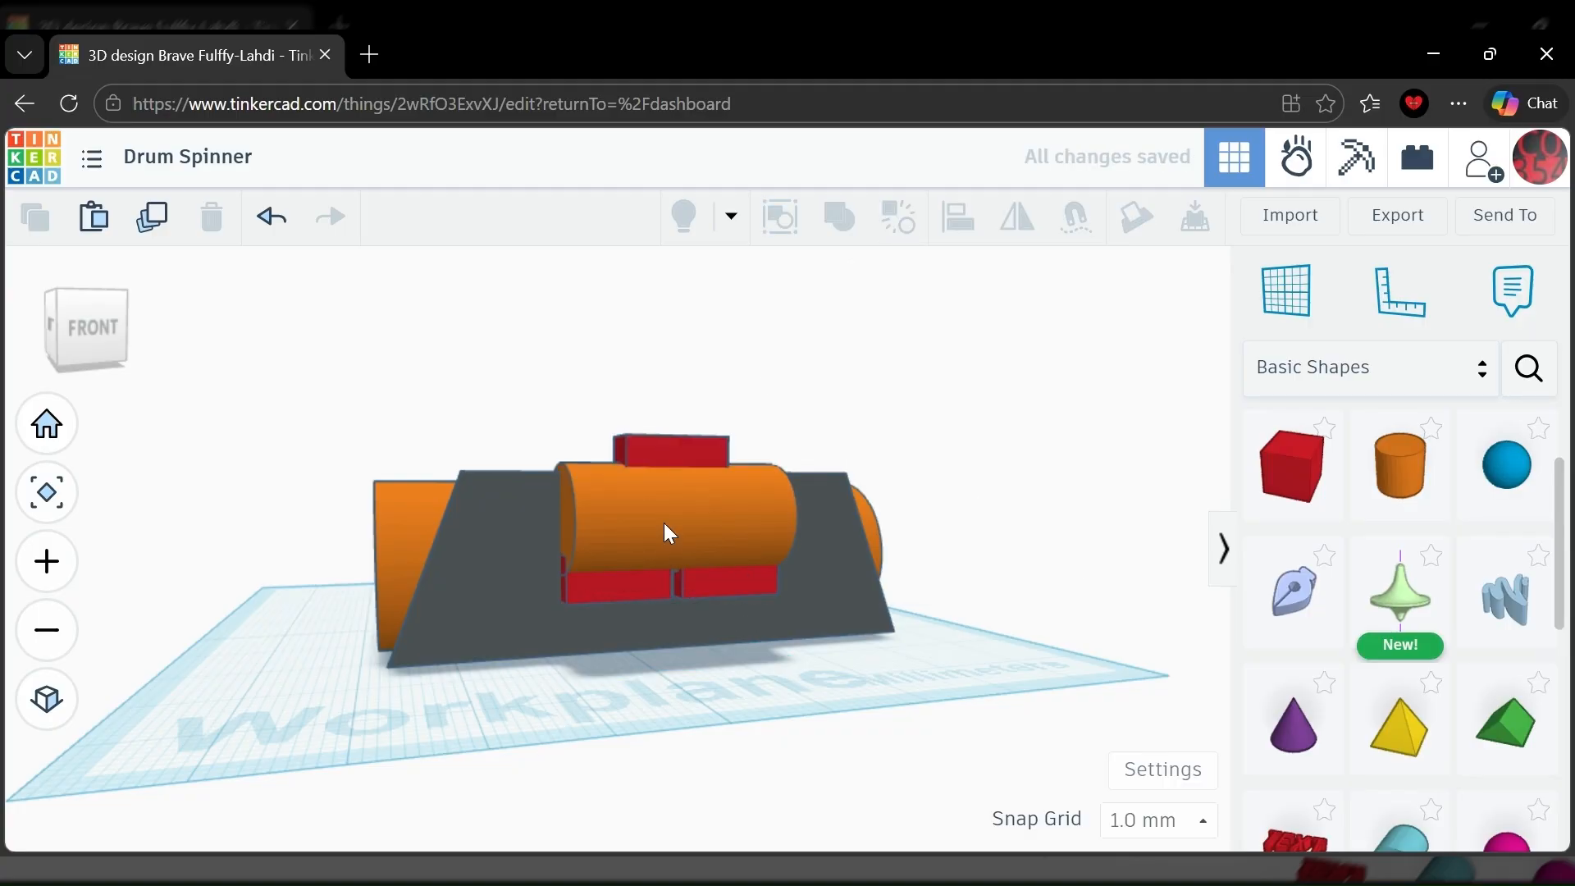
Shrink the drum cylinder proportionally to a height of 9 mm.
left_click(679, 474)
left_click_drag(681, 473, 683, 500, "shift")
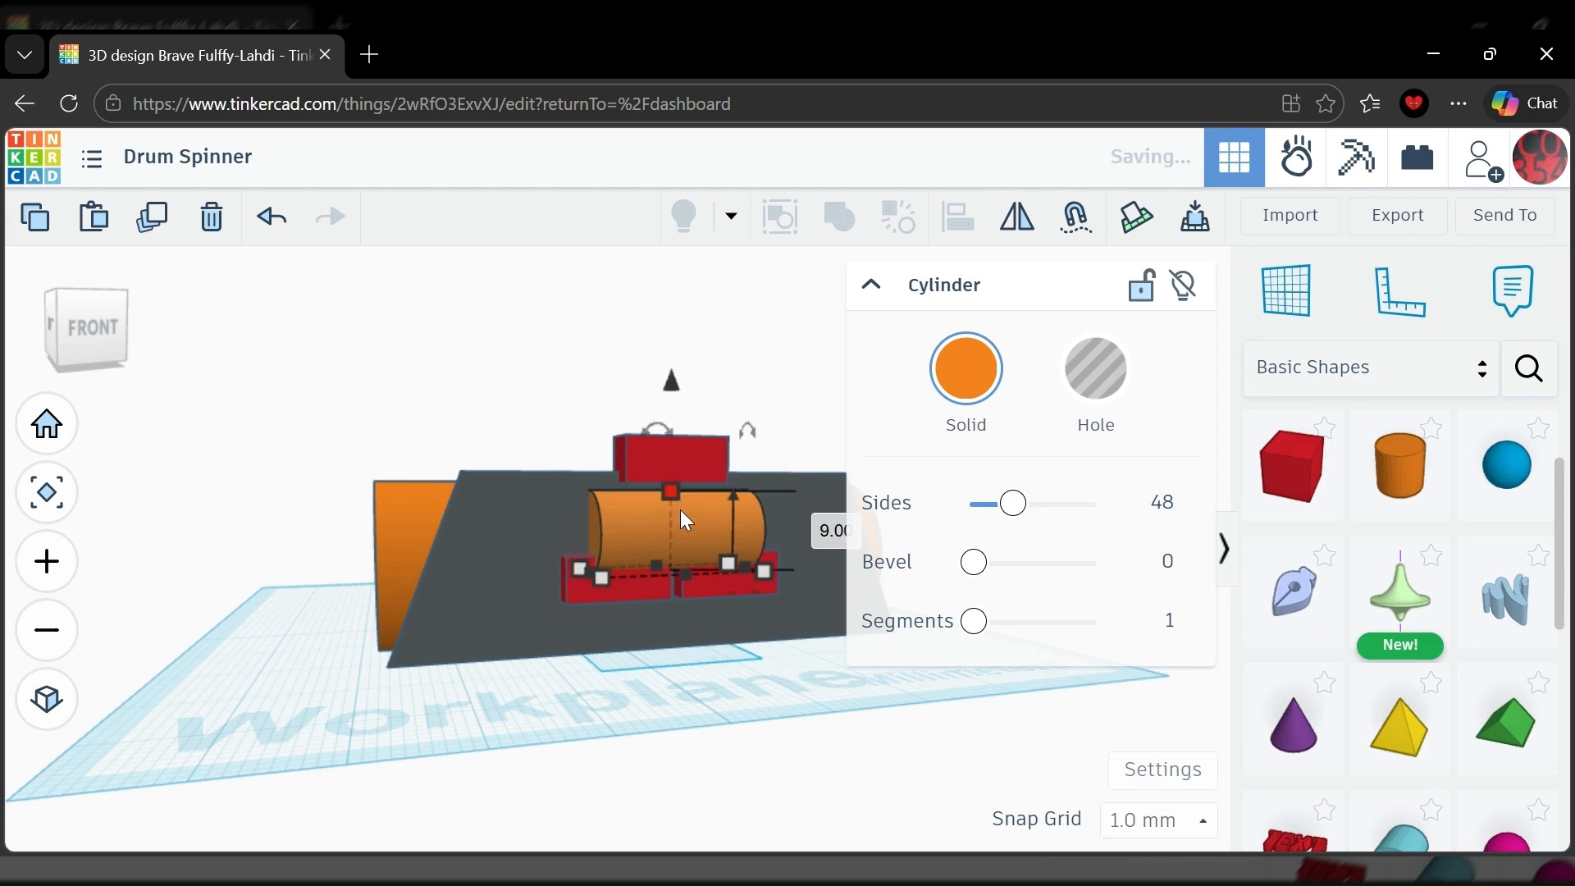
left_click(617, 682)
Narrow the left bottom tooth from its outer end so it fits under the drum cylinder.
right_click_drag(617, 681, 707, 491)
scroll(674, 568, "up", 3)
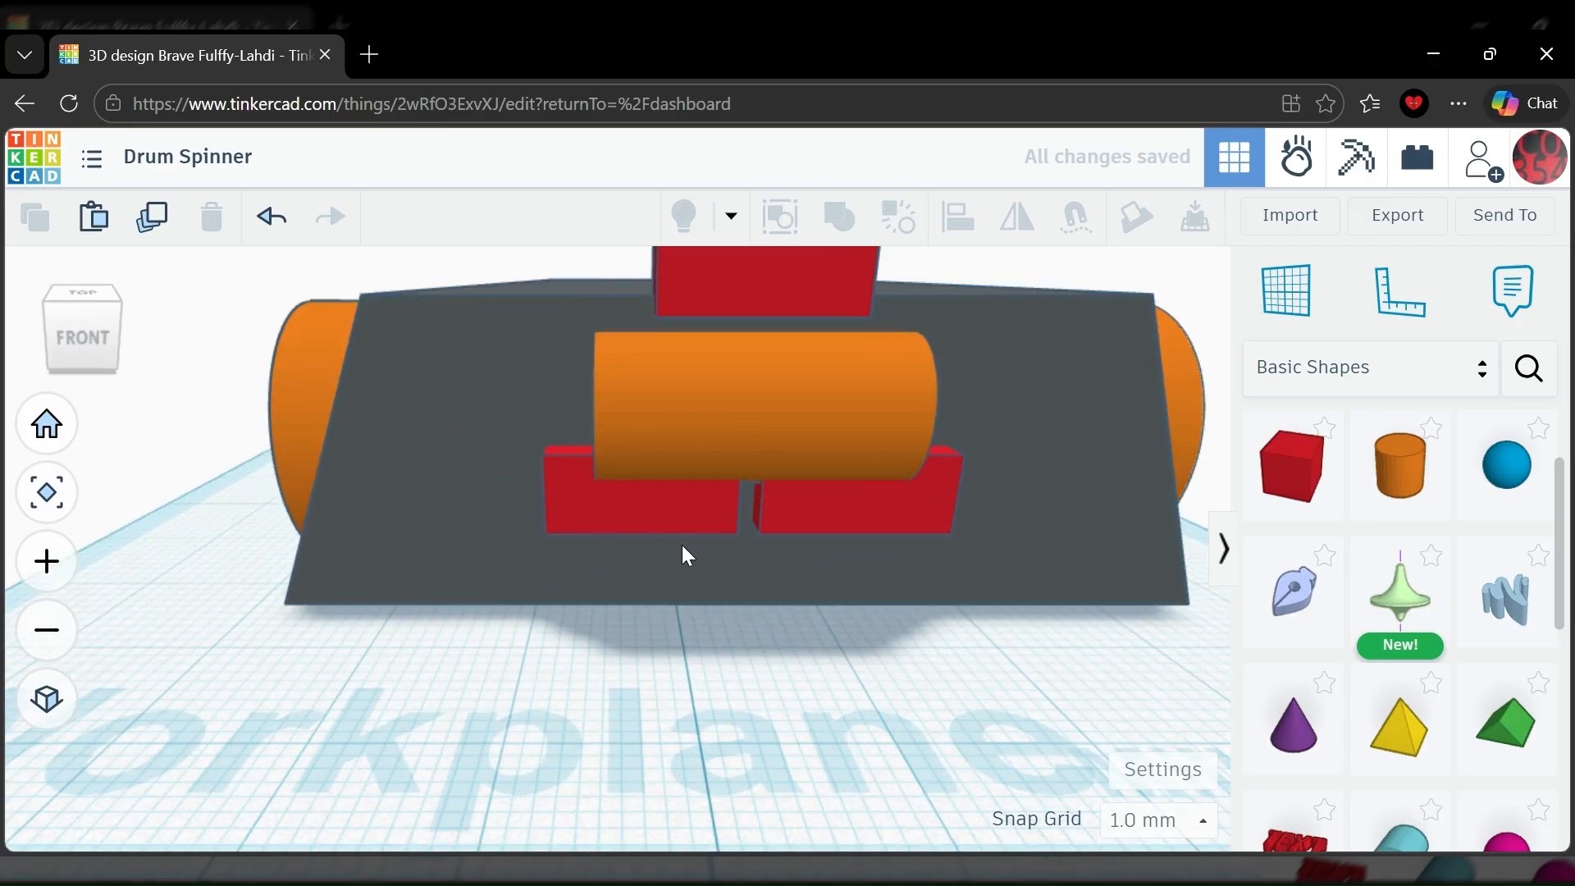
right_click_drag(681, 545, 686, 523)
middle_click_drag(671, 600, 575, 746)
left_click(485, 603)
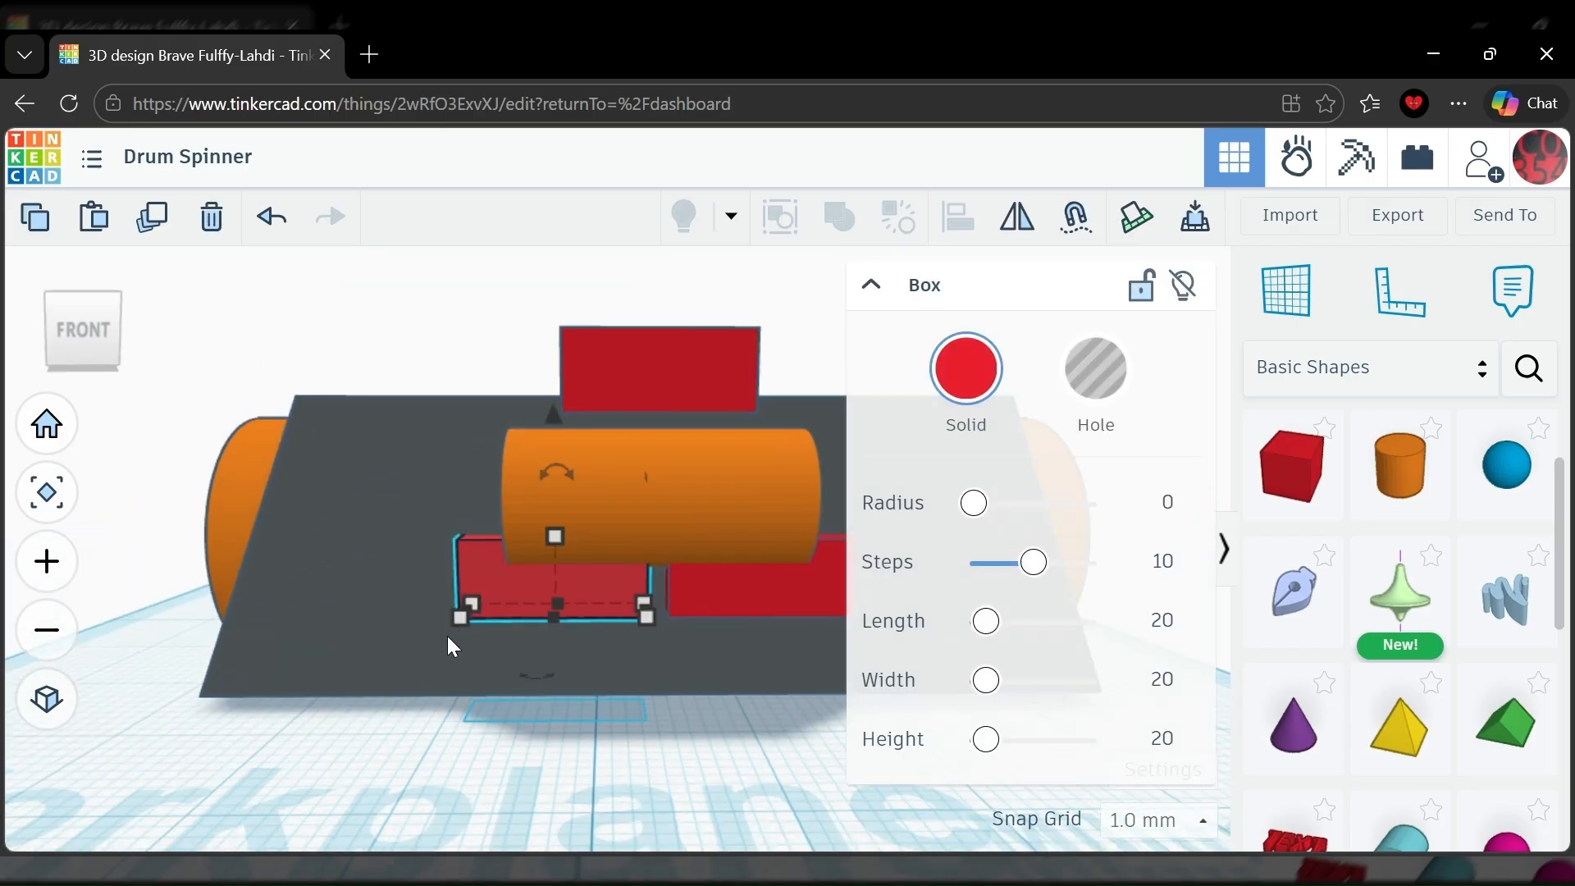
right_click_drag(465, 628, 480, 681)
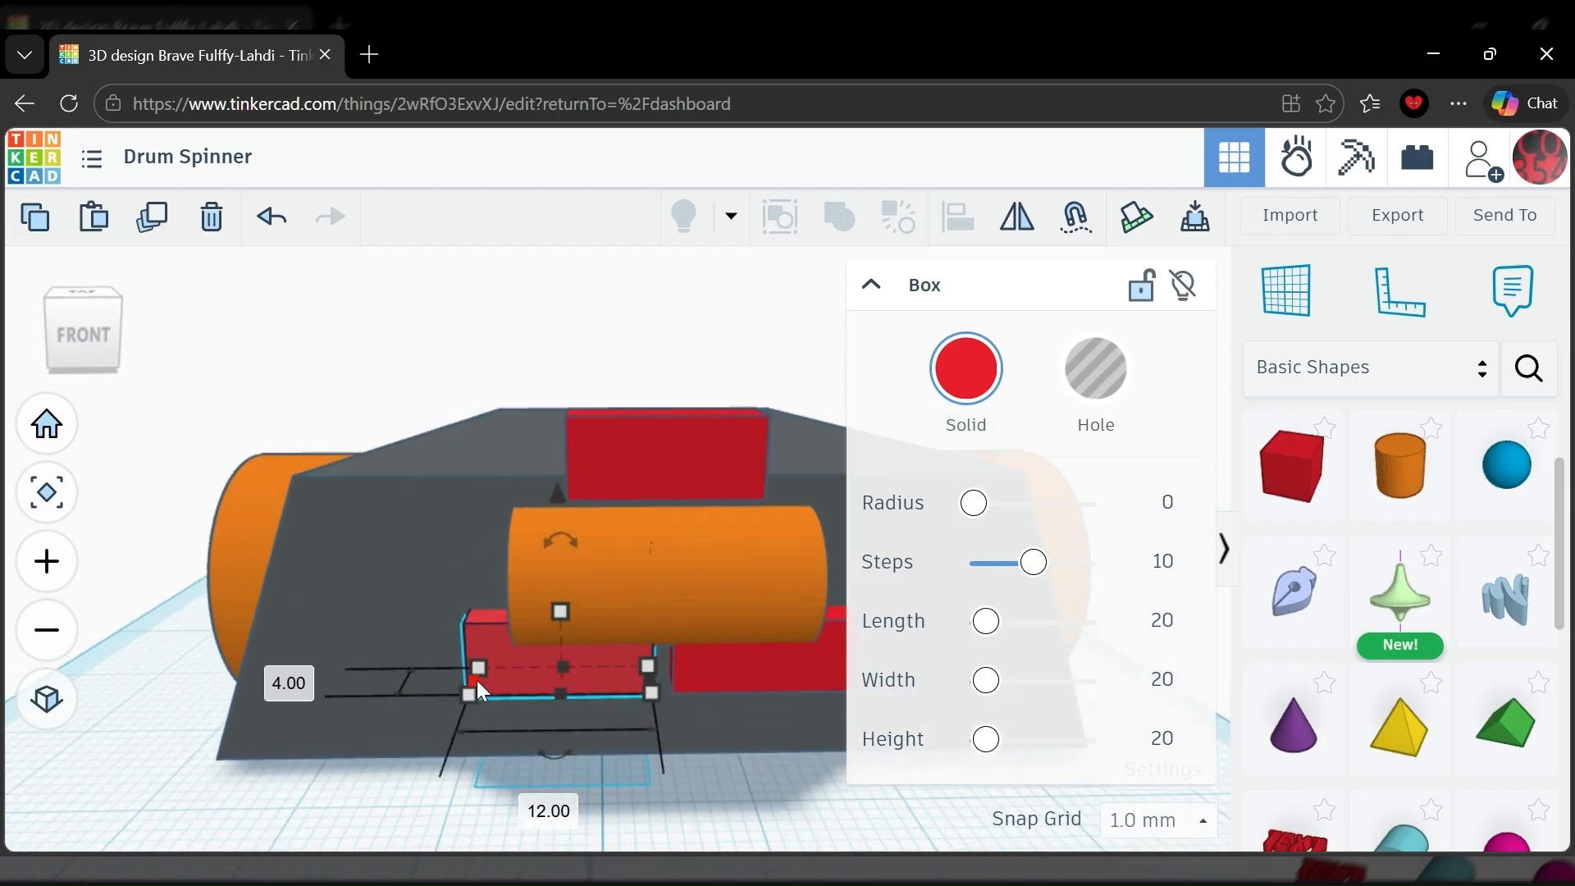
left_click_drag(474, 681, 525, 685)
Narrow the right bottom tooth from its outer end to about 8.3 mm.
middle_click_drag(493, 637, 415, 632)
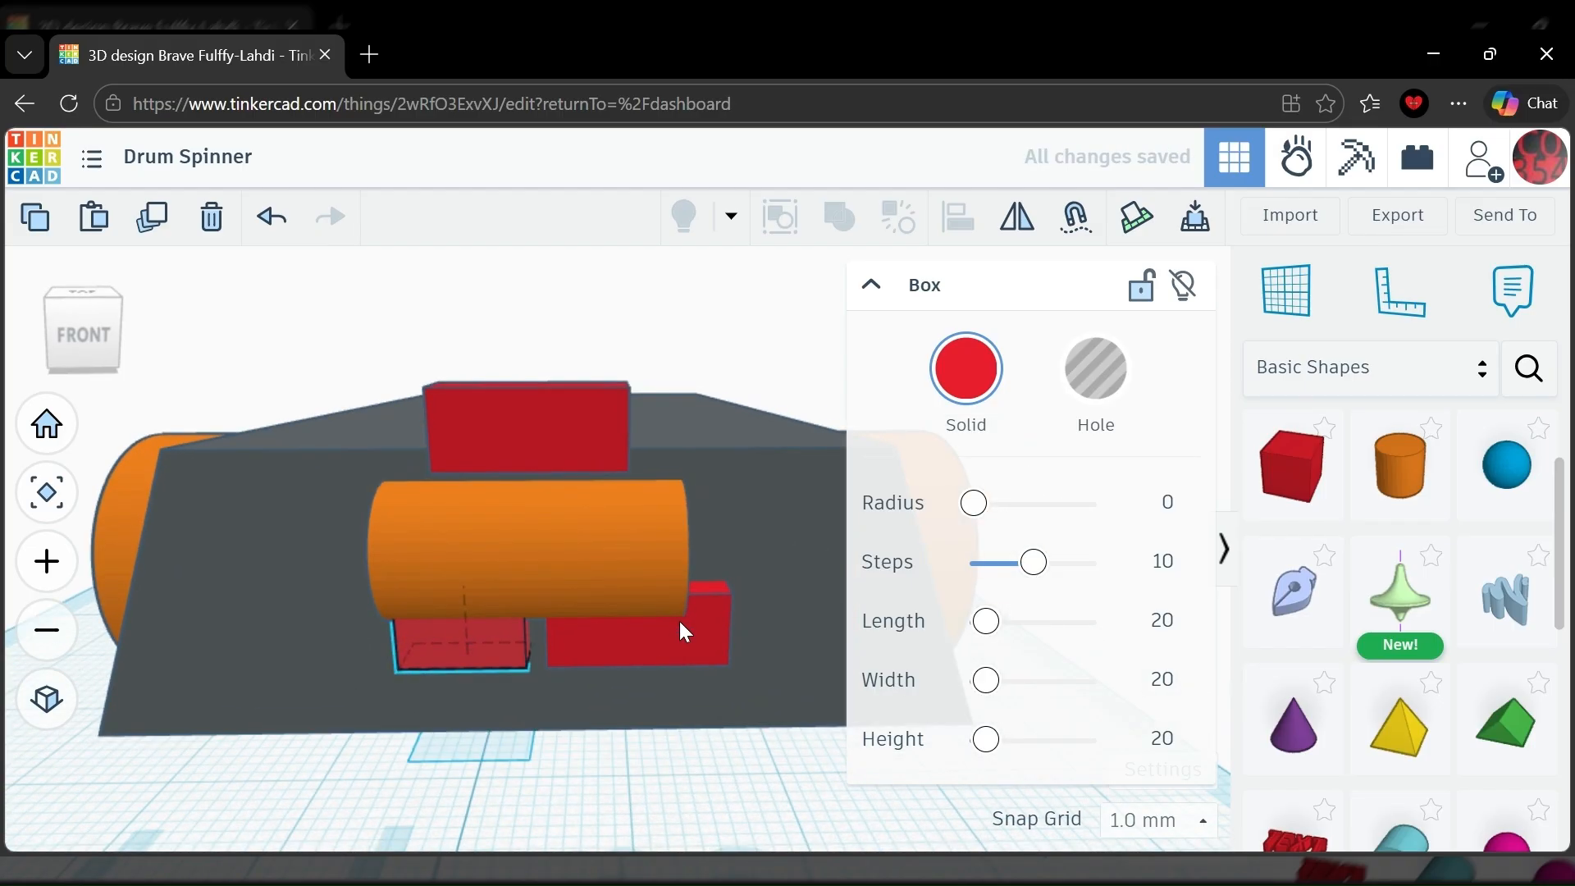
left_click(725, 638)
left_click_drag(728, 664, 667, 653)
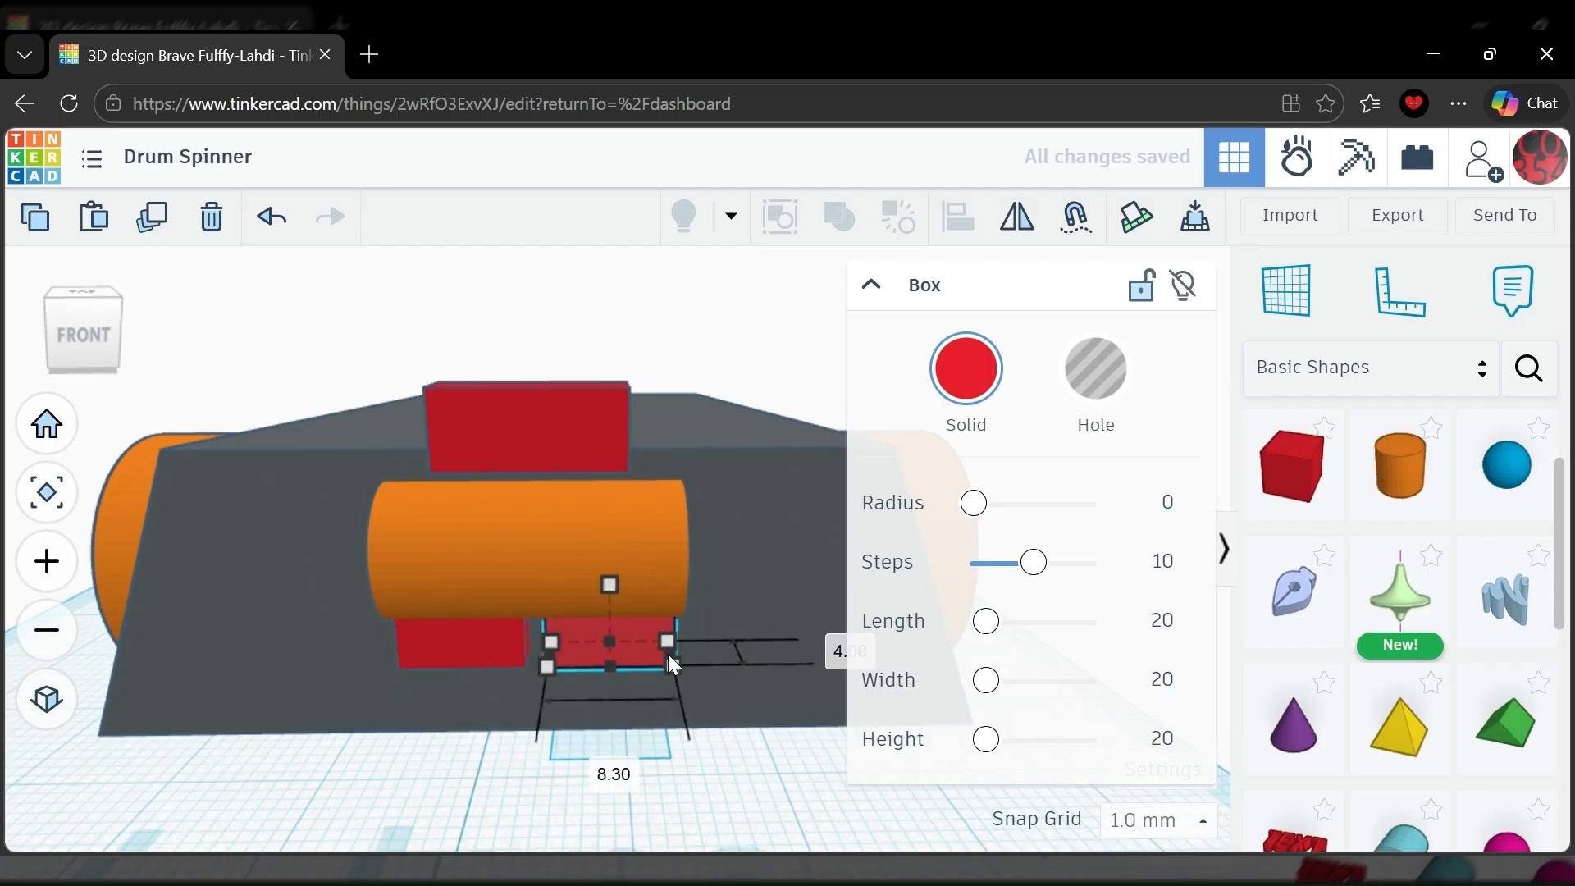
left_click(456, 771)
Lower the top tooth onto the drum cylinder, with its base 18 mm above the workplane.
left_click(548, 385)
scroll(534, 310, "down", 1)
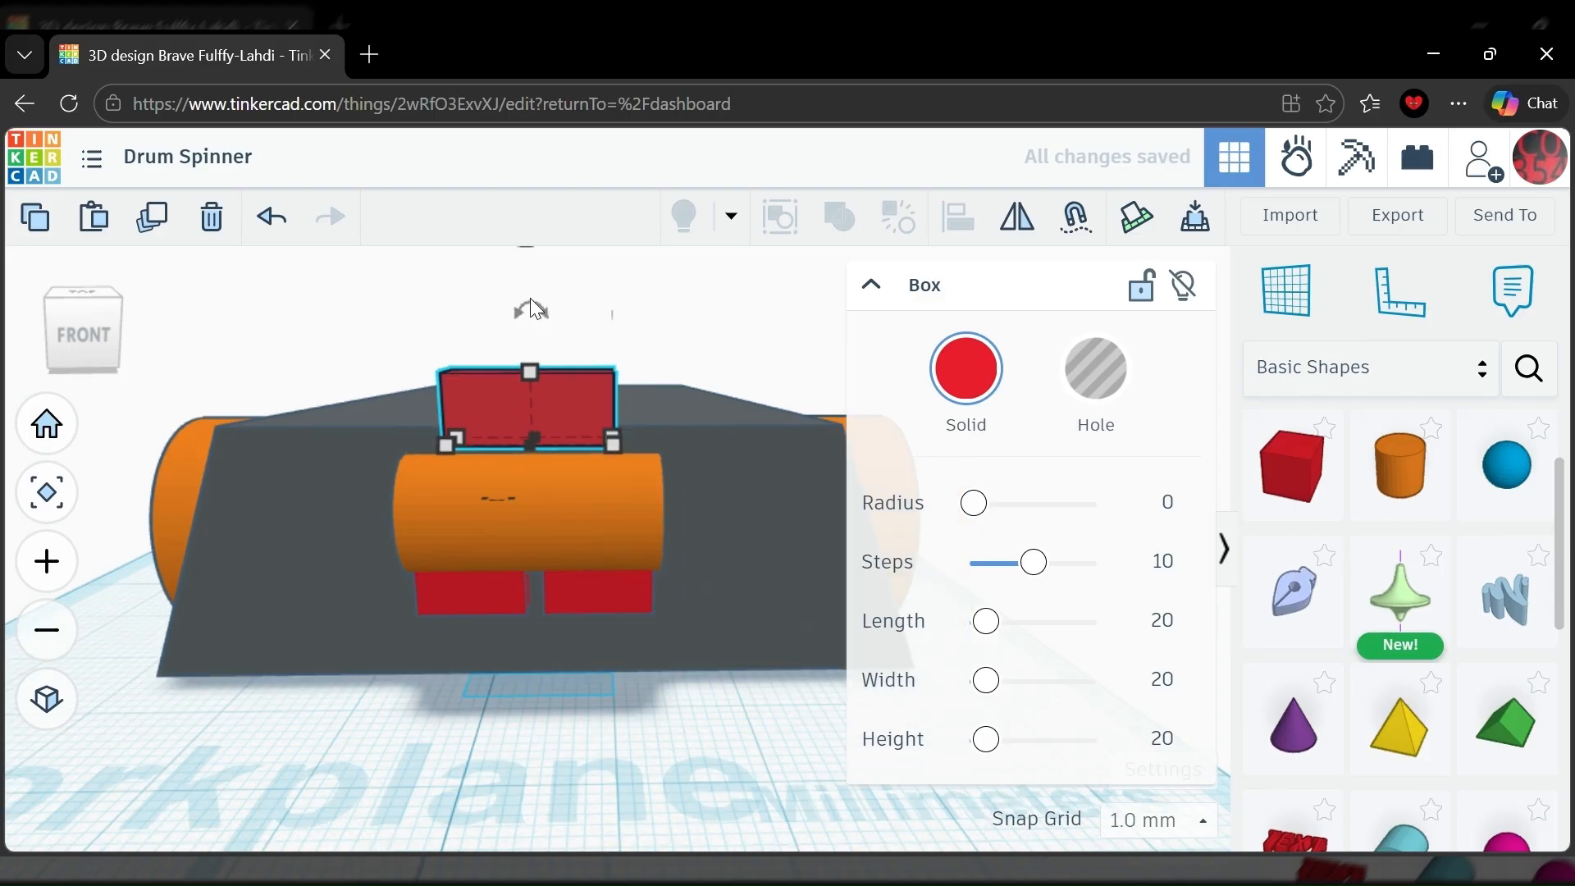
middle_click_drag(531, 299, 529, 348)
left_click_drag(522, 324, 538, 367)
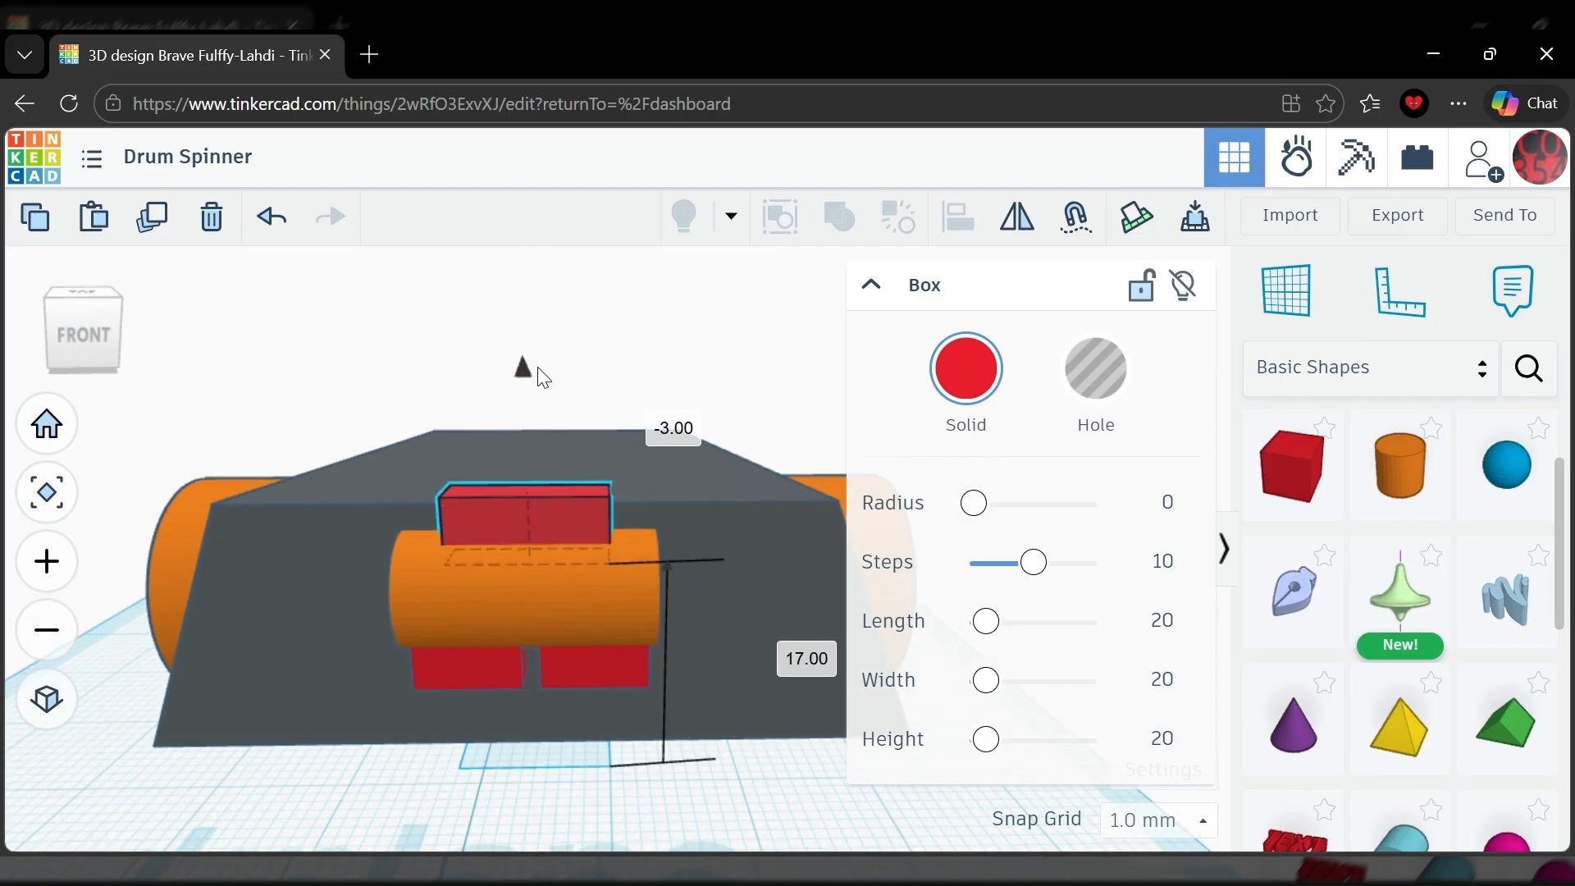
left_click(309, 779)
mouse_move(309, 773)
right_mouse_down()
mouse_move(155, 749)
mouse_move(311, 759)
right_mouse_up()
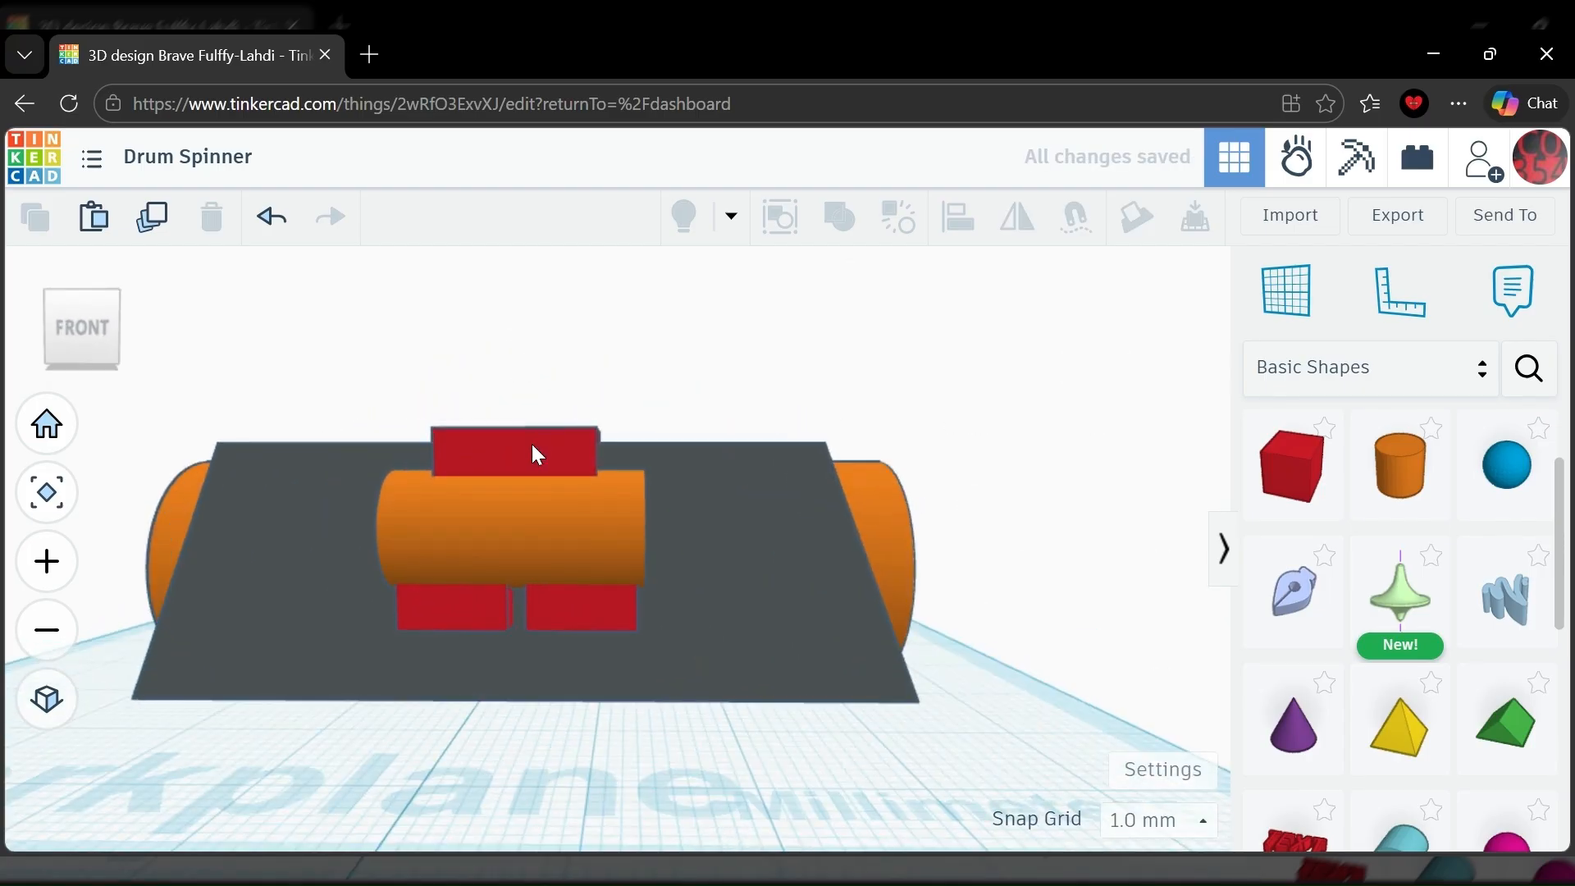
left_click(533, 446)
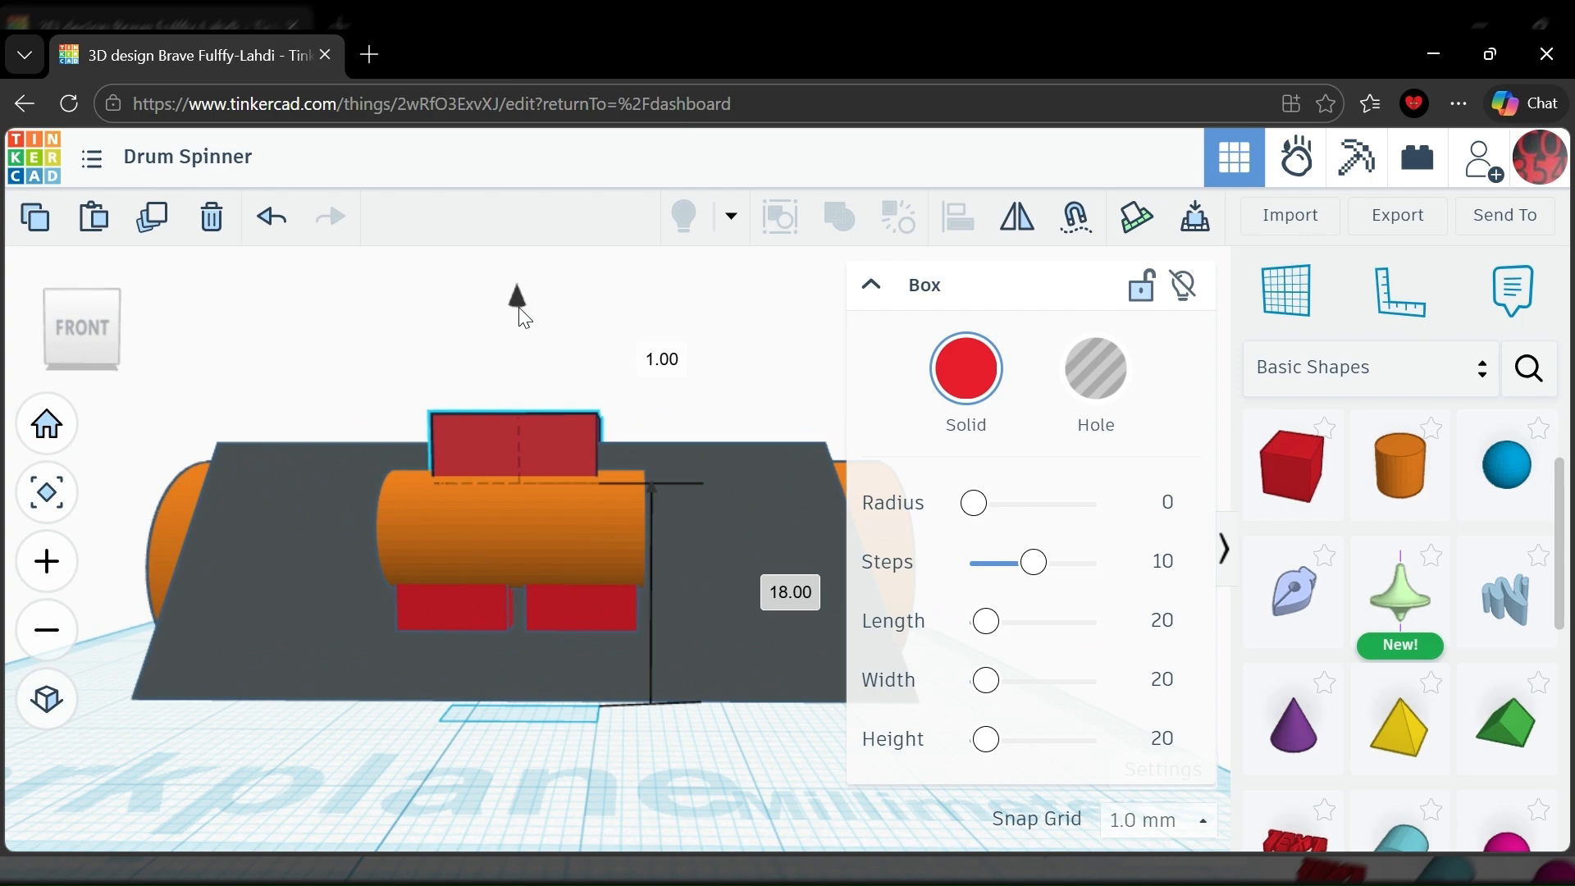
Combine the drum cylinder and all three teeth into a single union.
right_click_drag(386, 737, 450, 680)
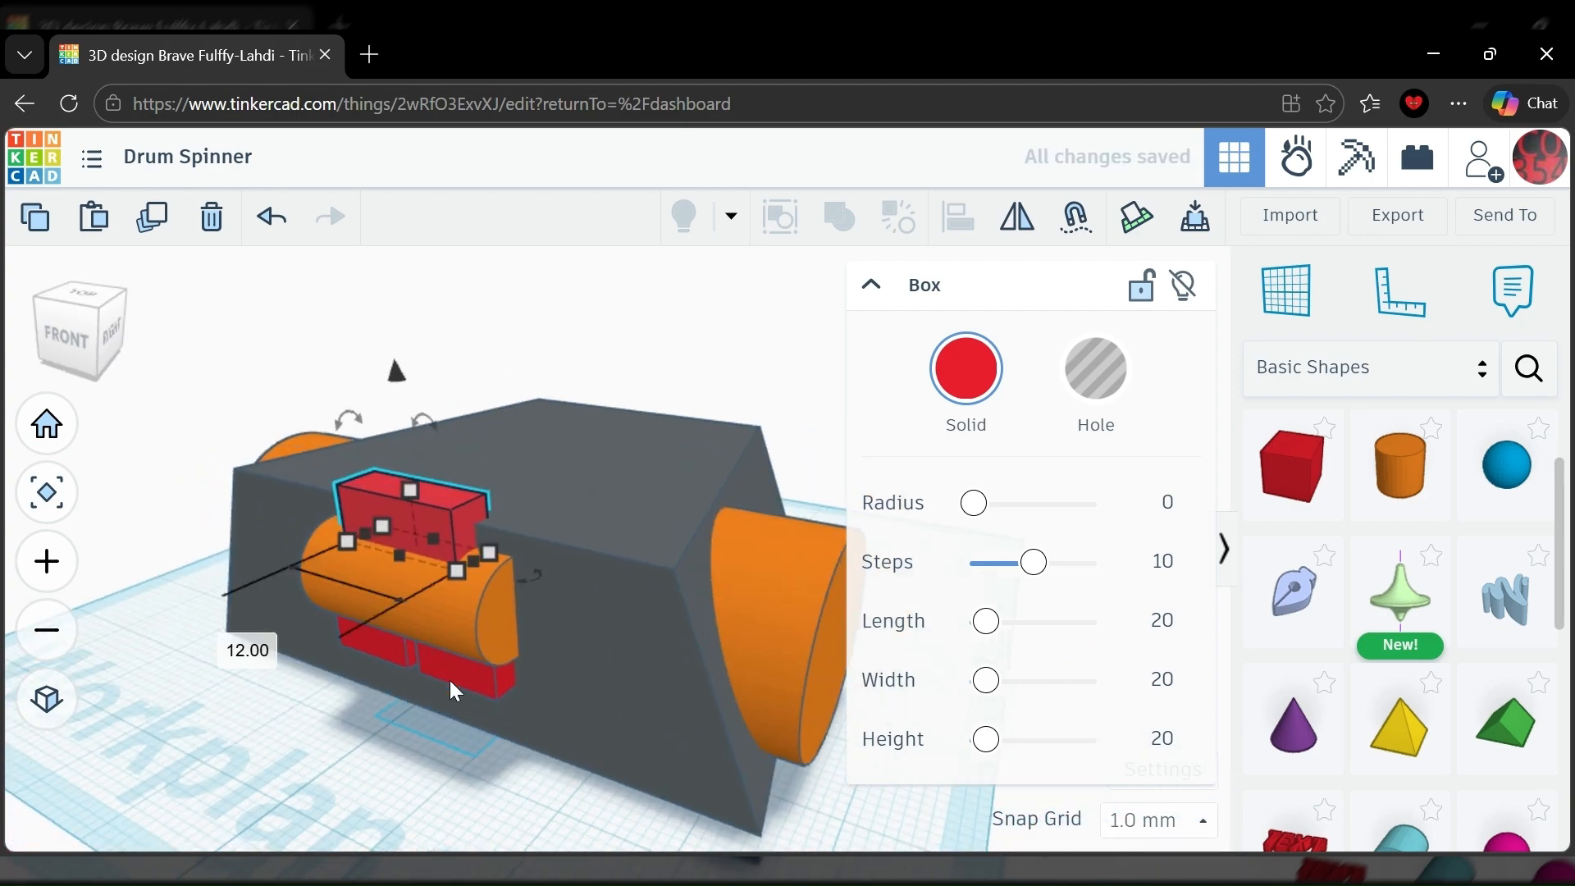
left_click(463, 674, "shift")
left_click(428, 633, "shift")
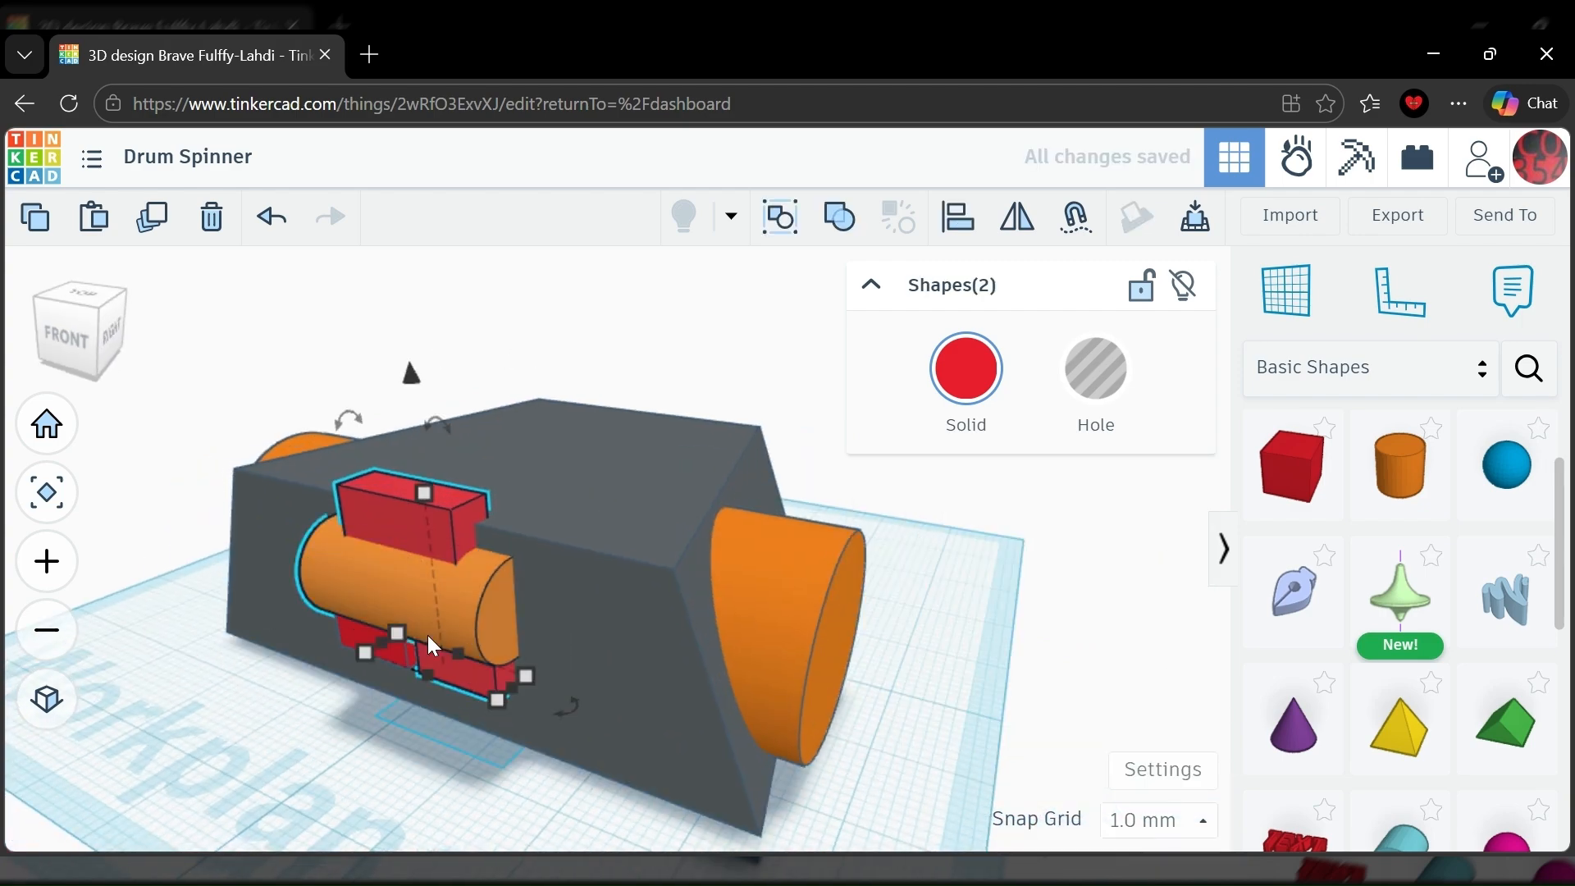
left_click(358, 651, "shift")
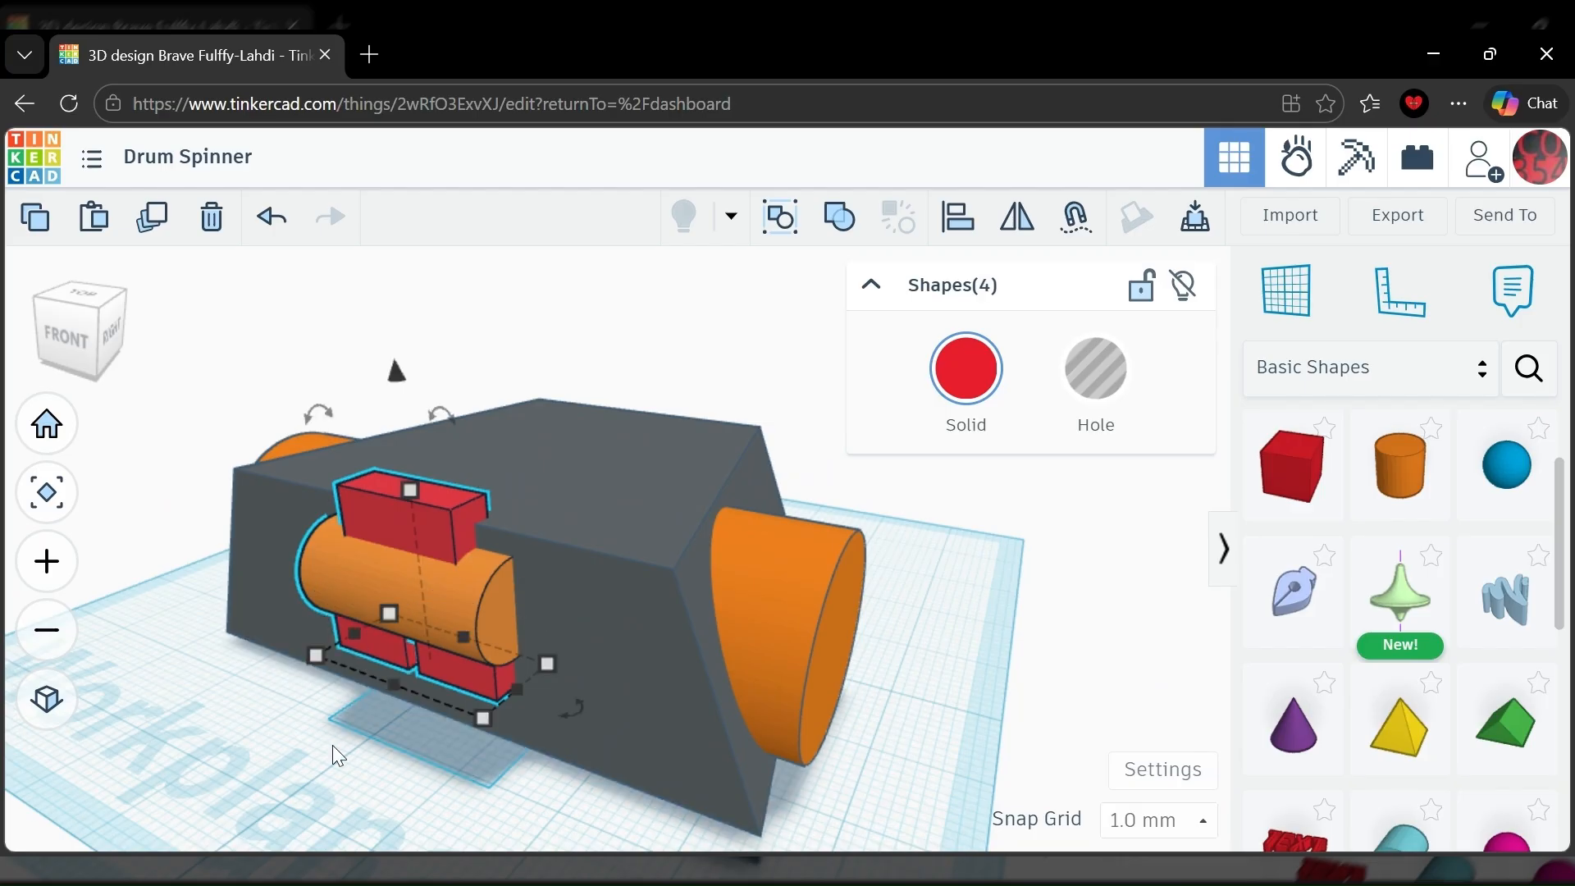
left_click(839, 216)
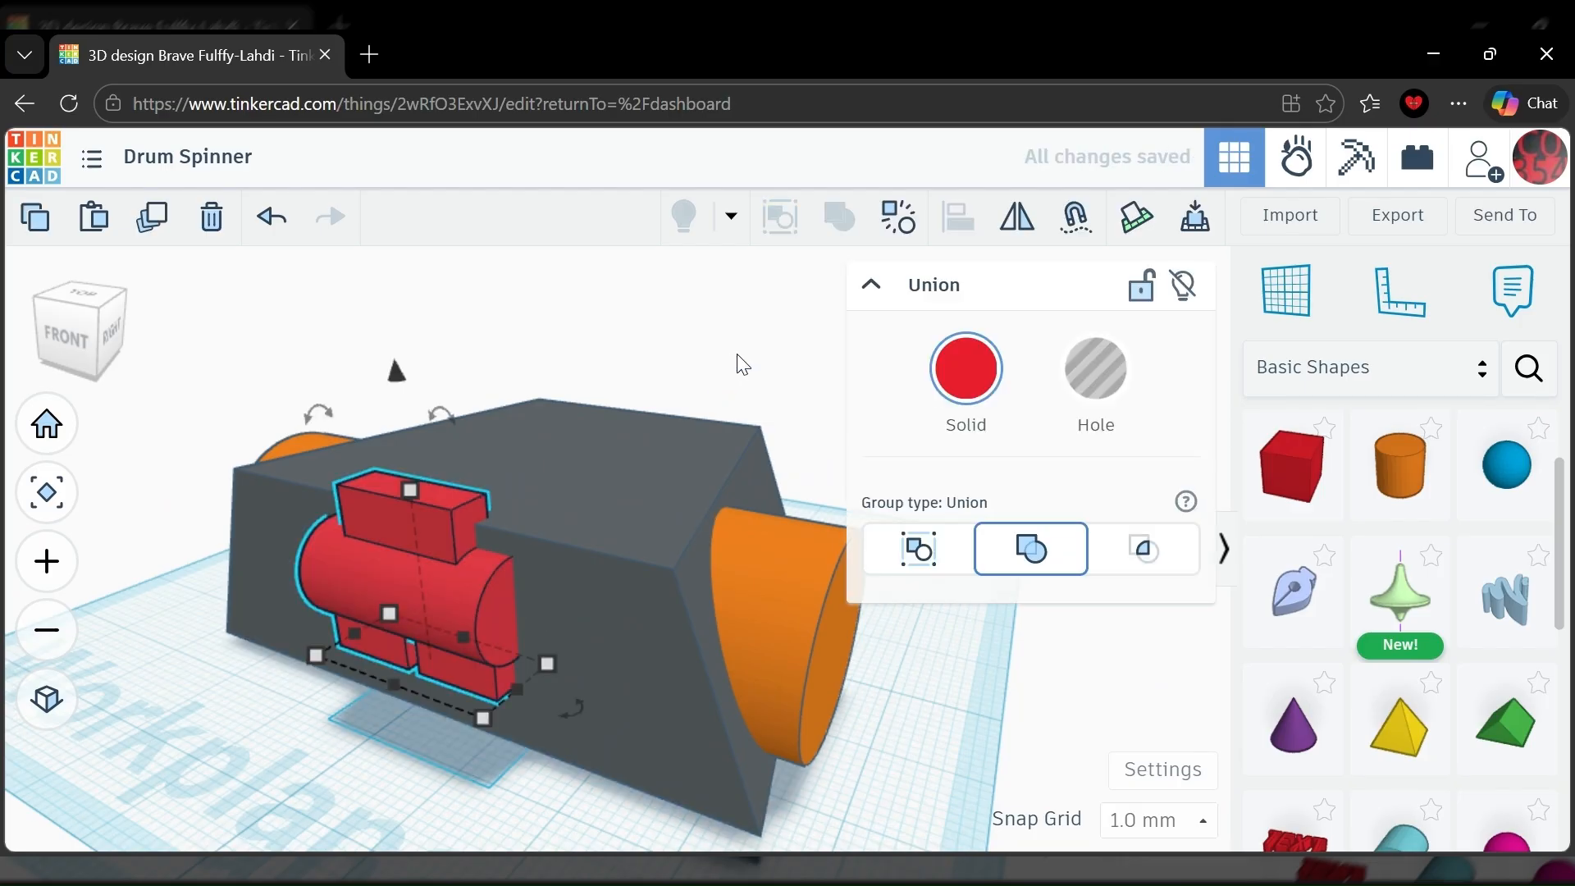
right_click_drag(627, 348, 435, 671)
left_click(323, 690)
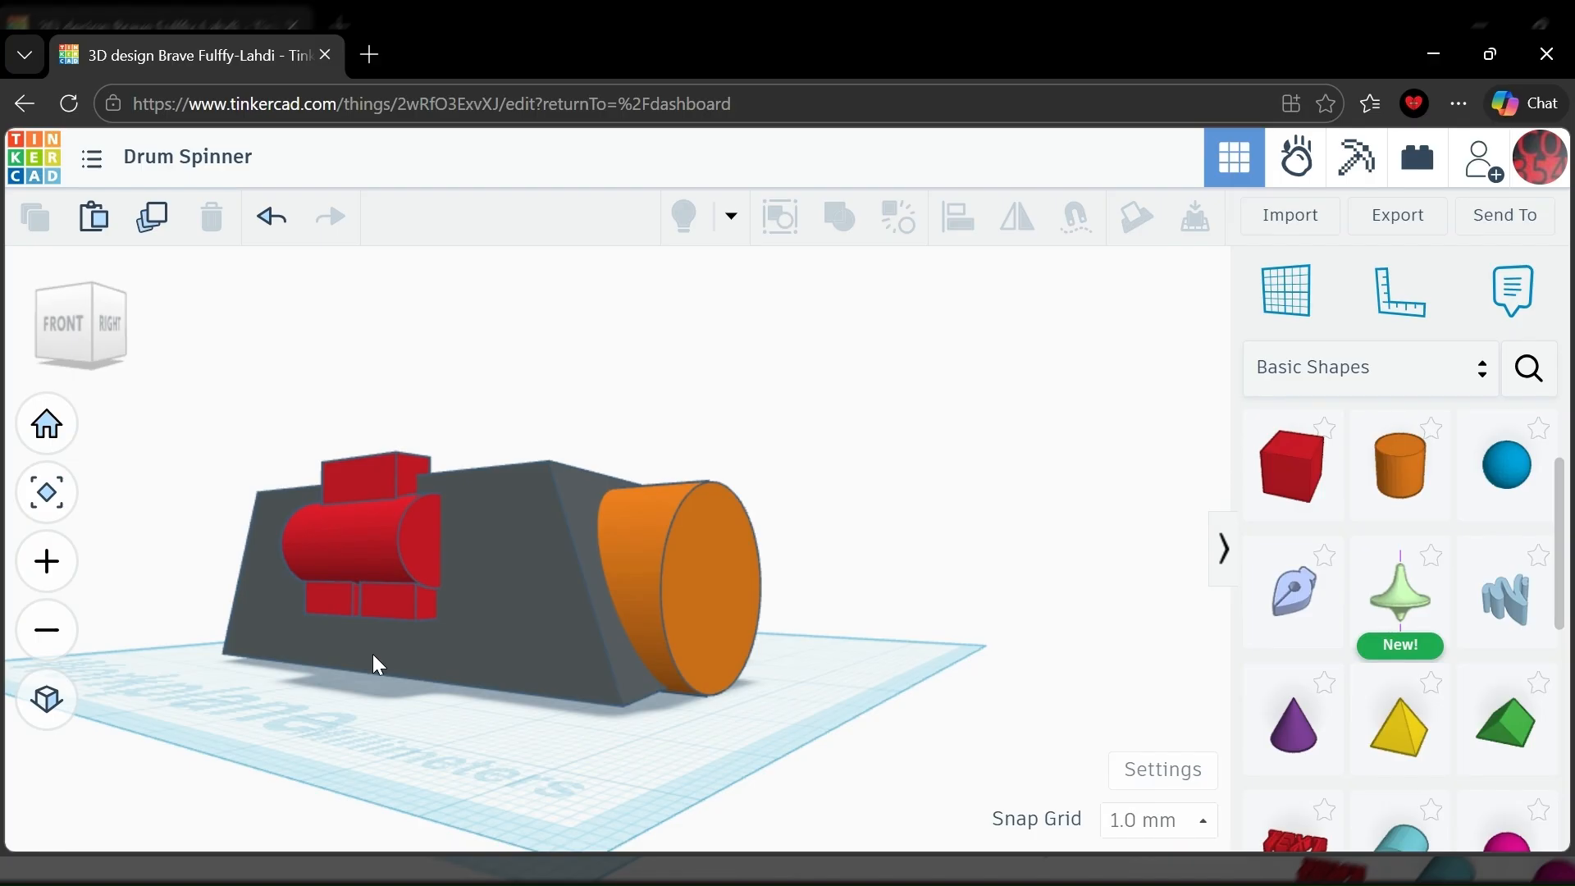
Separate the wheels from the body group and recolour both of them light brown.
right_click_drag(361, 657, 779, 665)
scroll(552, 640, "up", 3)
left_click(574, 459, "shift")
right_click_drag(574, 436, 573, 525)
left_click(238, 541)
left_click(707, 534, "shift")
left_click(966, 368)
left_click(1137, 619)
Set the bevel of the wheel cylinders to the maximum.
left_click(254, 534)
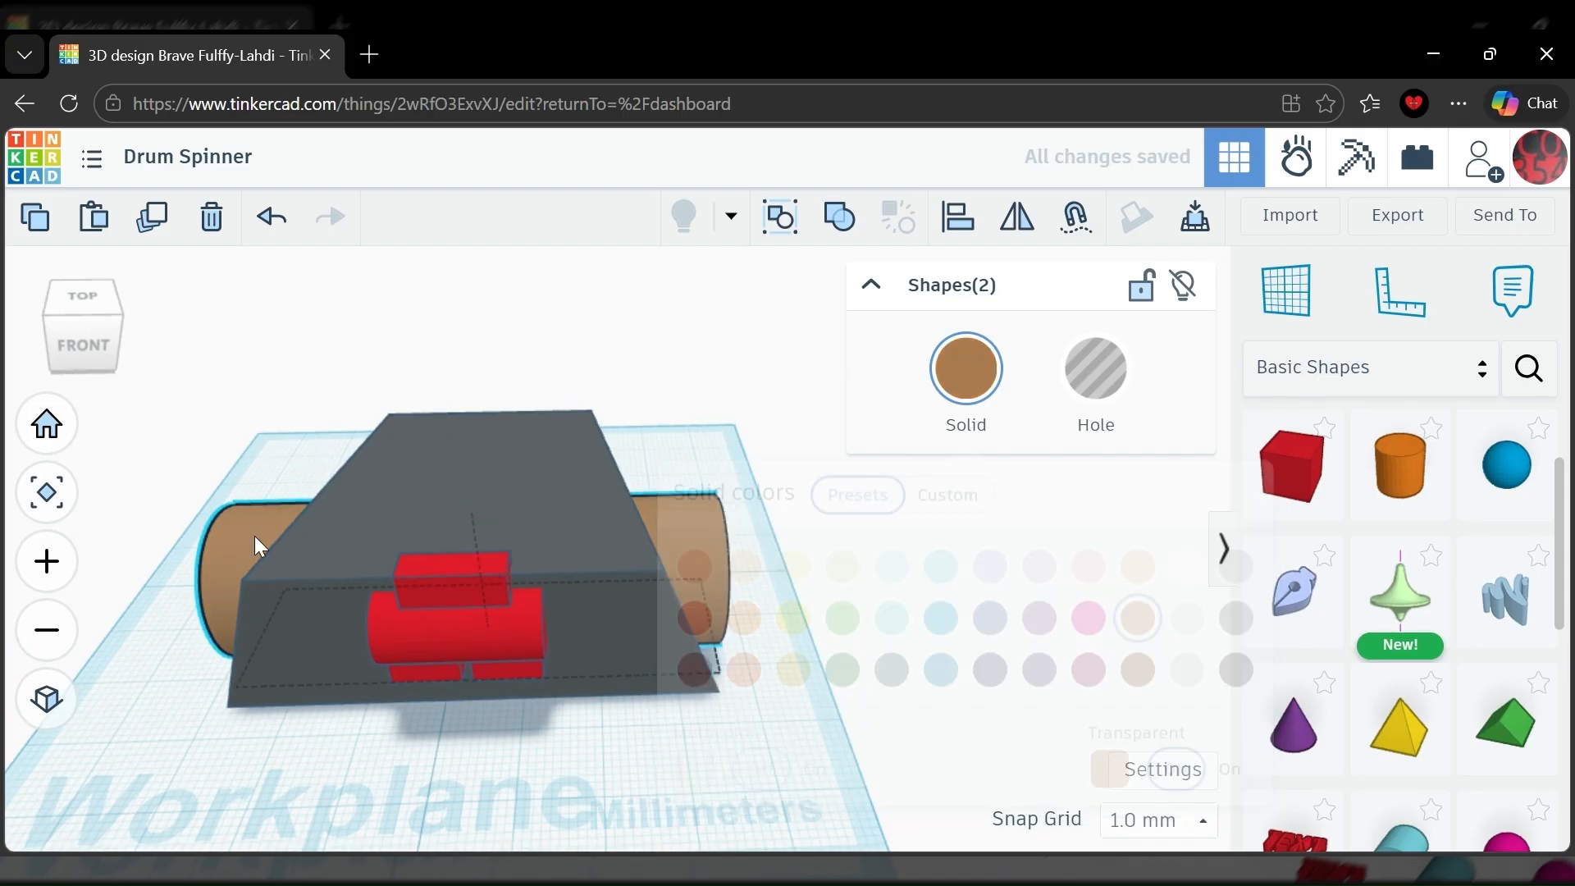
right_click_drag(254, 535, 193, 533)
left_click(193, 525)
left_click(668, 573)
left_click_drag(974, 563, 1152, 595)
left_click(788, 557)
Raise the segments of both wheels to the maximum to smooth their bevelled edges.
left_click(283, 484)
left_click_drag(973, 621, 1109, 625)
right_click_drag(410, 533, 426, 467)
left_click(718, 533)
left_click_drag(974, 621, 1116, 631)
left_click(796, 574)
Try reducing the trapezoid body's R Top Width and undo the change.
right_click_drag(656, 574, 440, 635)
left_click(712, 533)
right_click_drag(833, 595, 797, 574)
left_click_drag(991, 741, 892, 748)
key("ctrl+z")
key("ctrl+z")
Adjust the trapezoid body's L Height so that its front stands lower than its back.
left_click_drag(990, 808, 1009, 815)
right_click_drag(710, 714, 1053, 793)
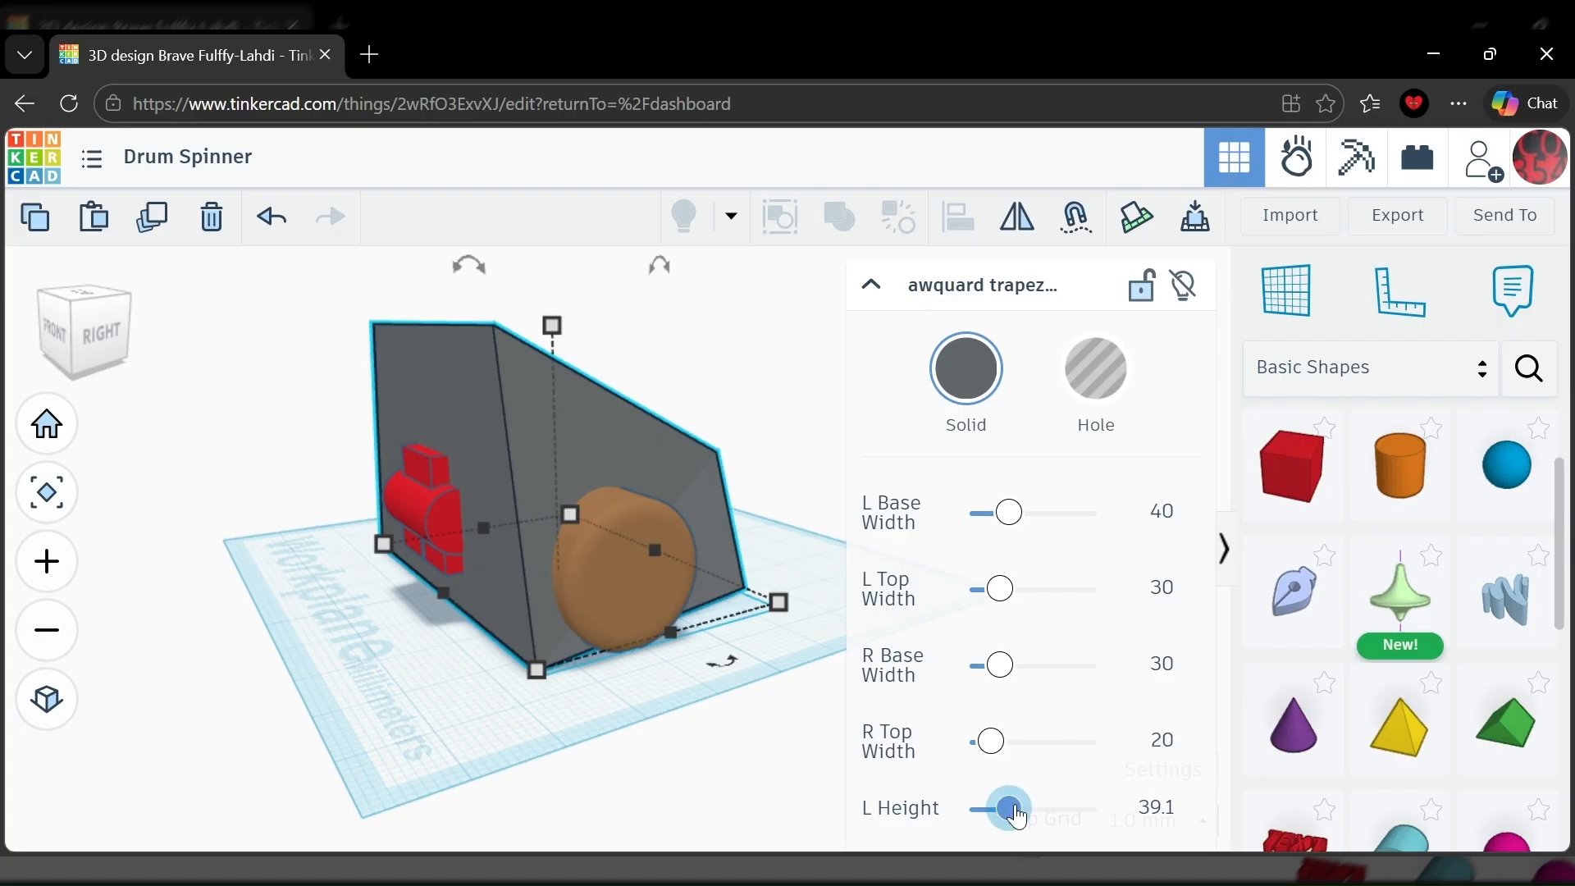
left_click_drag(1015, 815, 990, 811)
left_click(424, 671)
Lower the toothed drum slightly at the front of the body.
right_click_drag(424, 671, 722, 722)
left_click(495, 633)
left_click_drag(445, 405, 444, 423)
left_click(721, 739)
Recolour the trapezoid body dark brown.
right_click_drag(721, 738, 566, 832)
left_click(689, 492)
left_click_drag(749, 521, 723, 519)
left_click(967, 366)
left_click(1141, 683)
left_click(902, 763)
Recolour the toothed drum with a black cylinder and light grey teeth.
right_click_drag(247, 524, 540, 567)
left_click(443, 603)
left_click(967, 366)
left_click(1186, 574)
left_click(611, 767)
Switch the design to the Sim Lab workspace and attach an axle connector to the left wheel.
right_click_drag(611, 767, 984, 519)
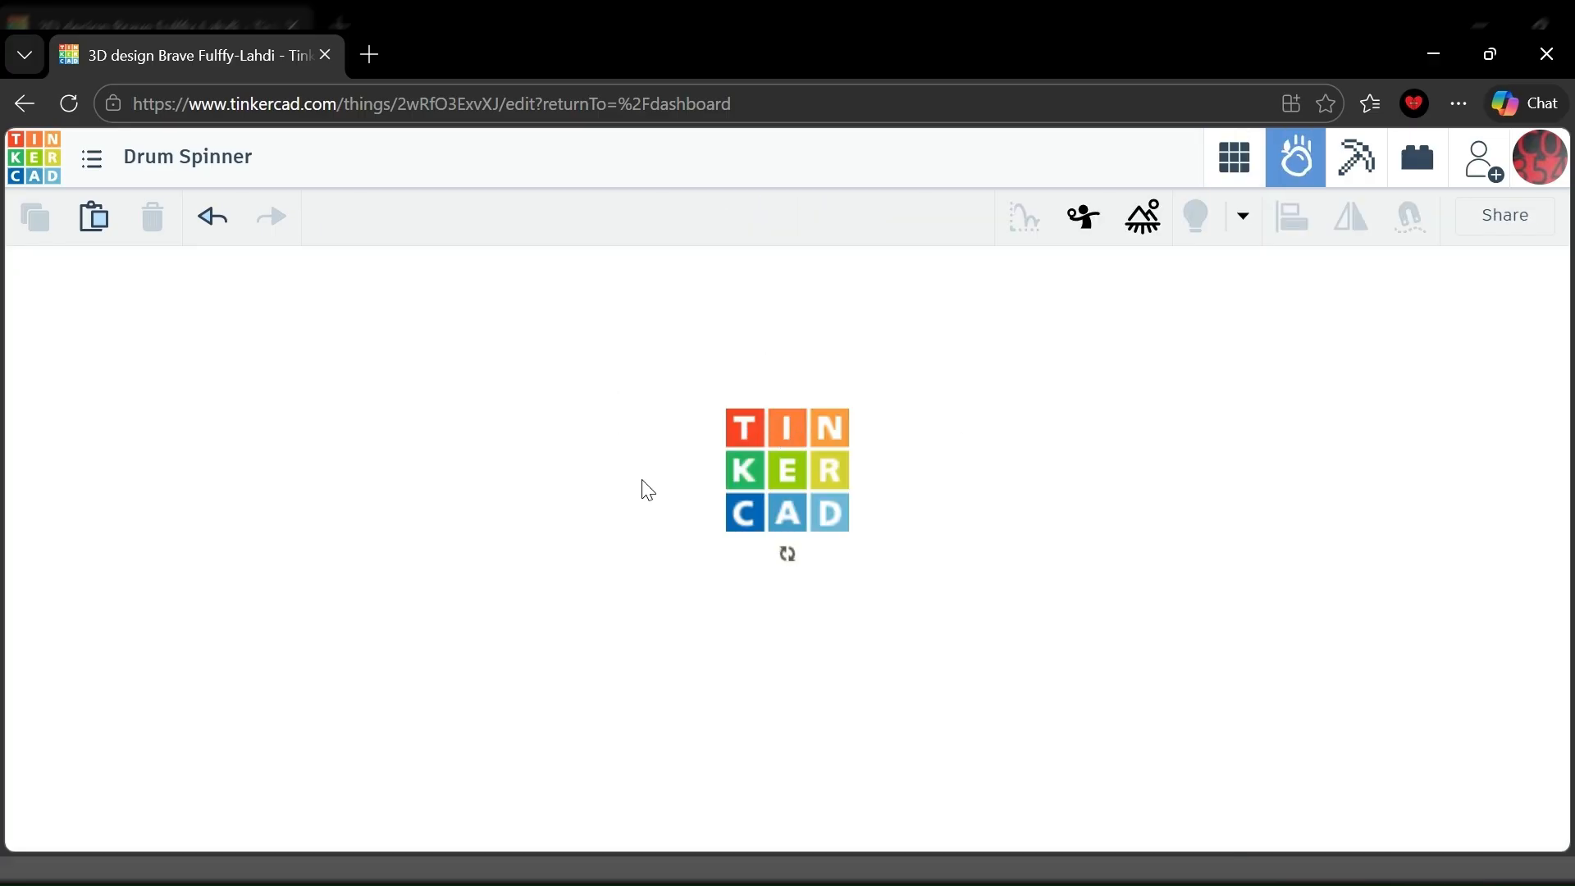
right_click_drag(758, 483, 966, 510)
scroll(1056, 516, "up", 3)
scroll(903, 536, "up", 3)
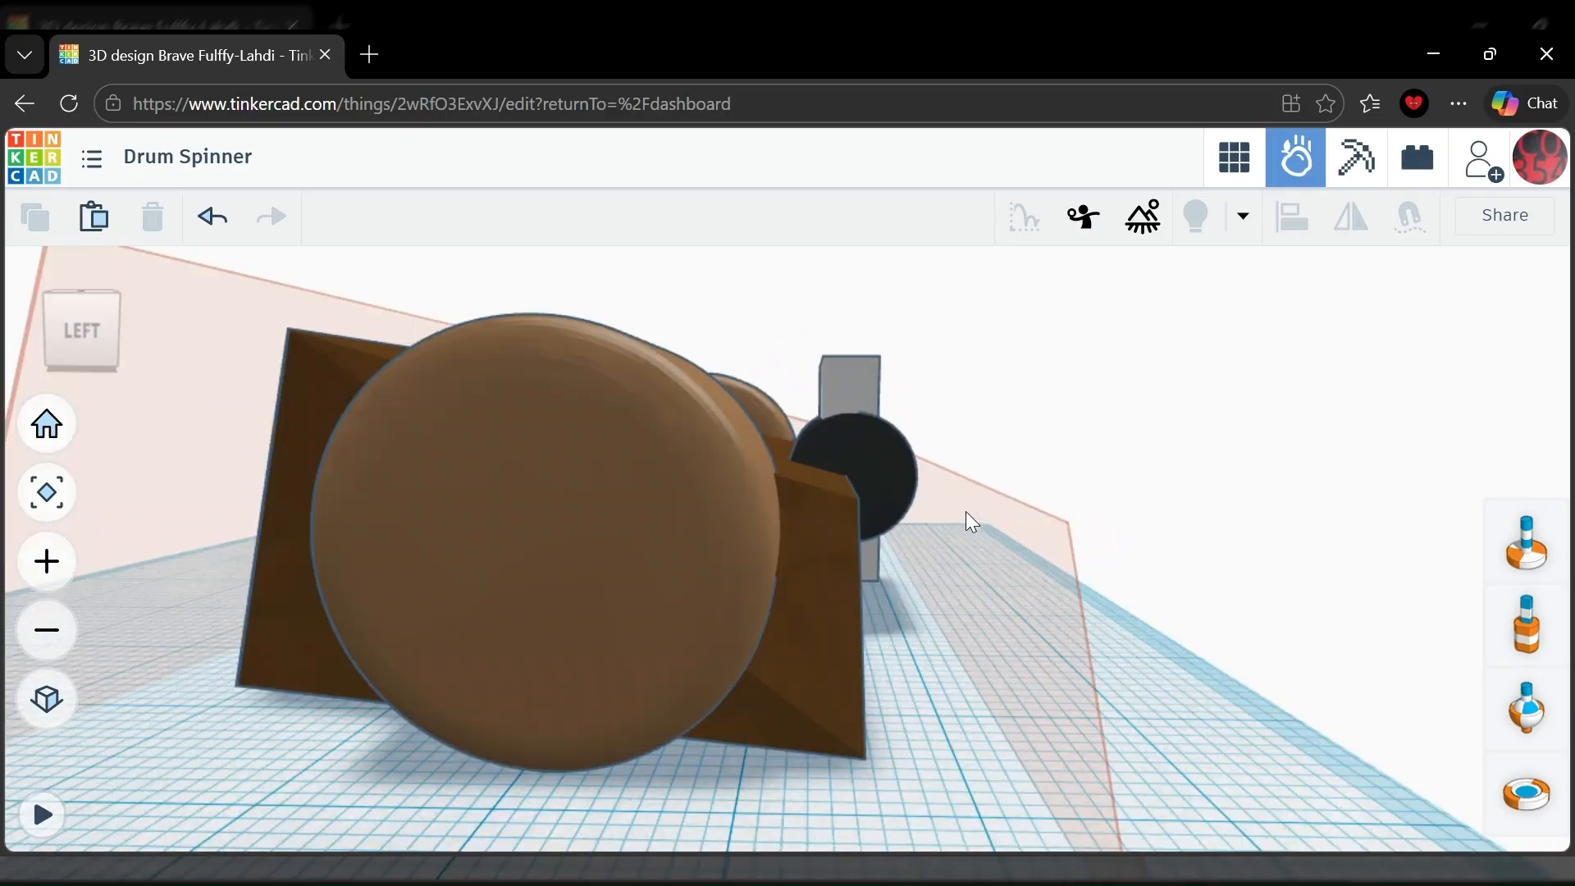
scroll(968, 513, "down", 5)
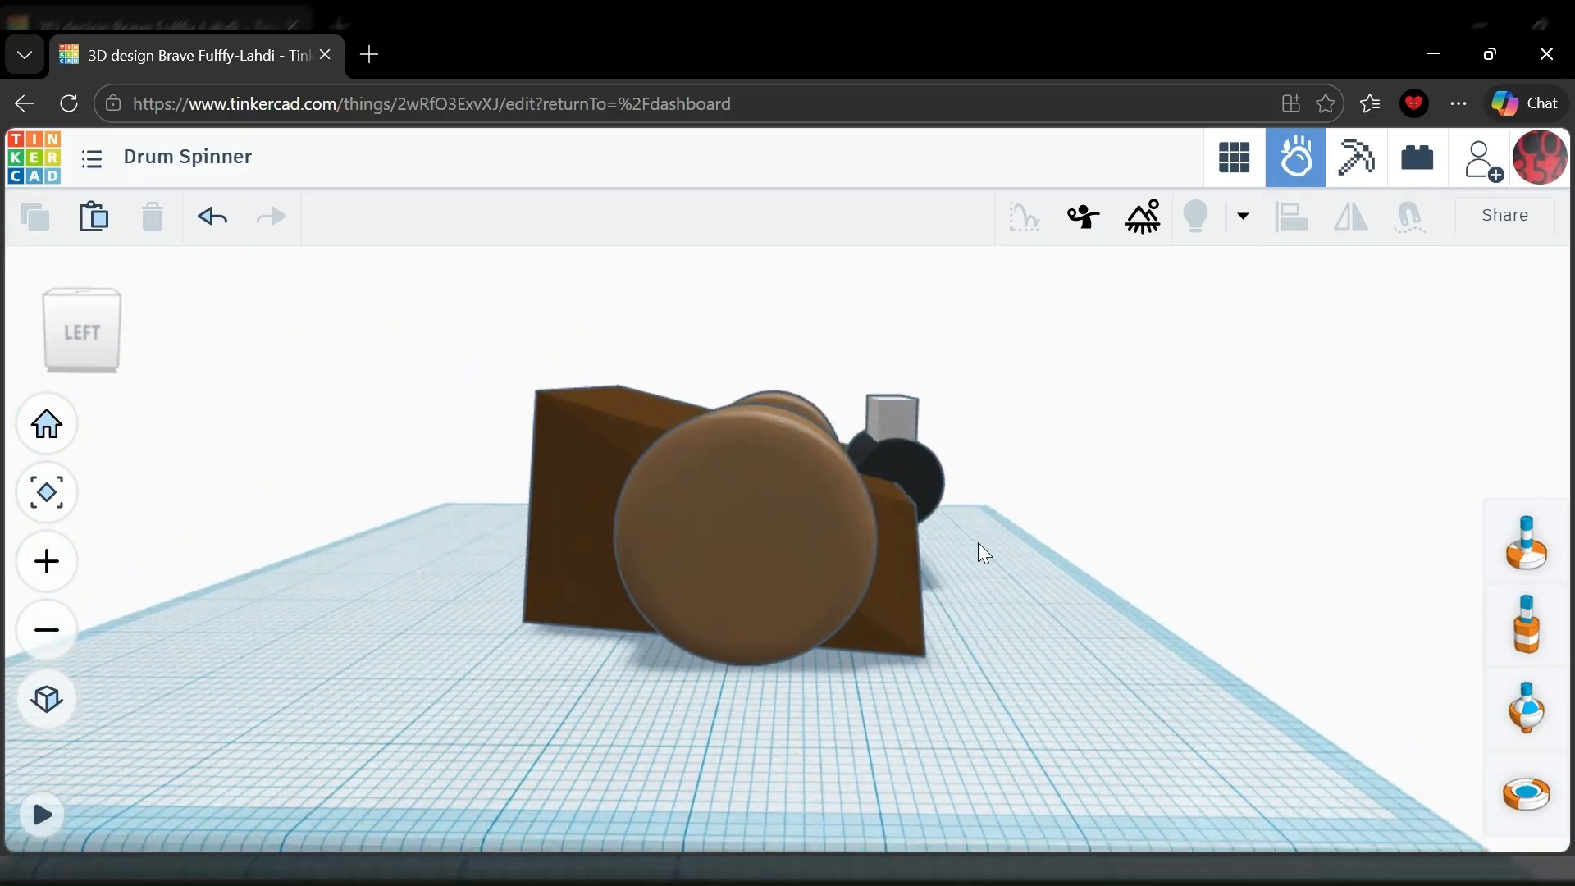
left_click_drag(1533, 549, 738, 543)
Attach one axle connector to the right wheel and another to the end of the drum.
right_click_drag(1021, 574, 129, 556)
left_click_drag(1526, 548, 824, 615)
left_click_drag(1534, 546, 607, 491)
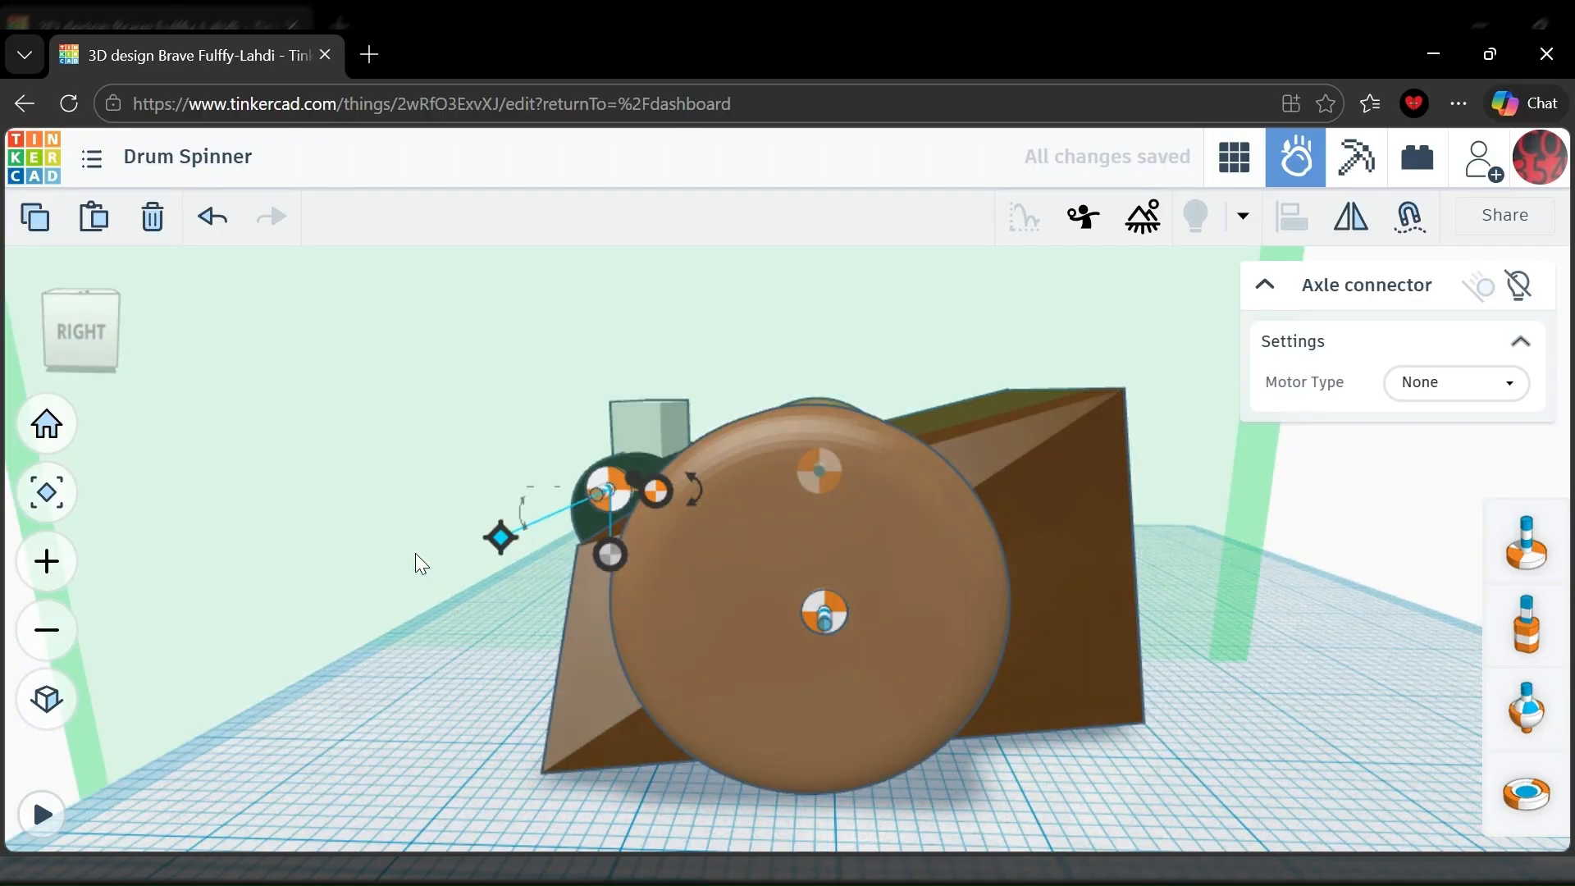
left_click(420, 563)
Align the wheel axle connectors with the centres of the two wheels.
right_click_drag(366, 552, 687, 510)
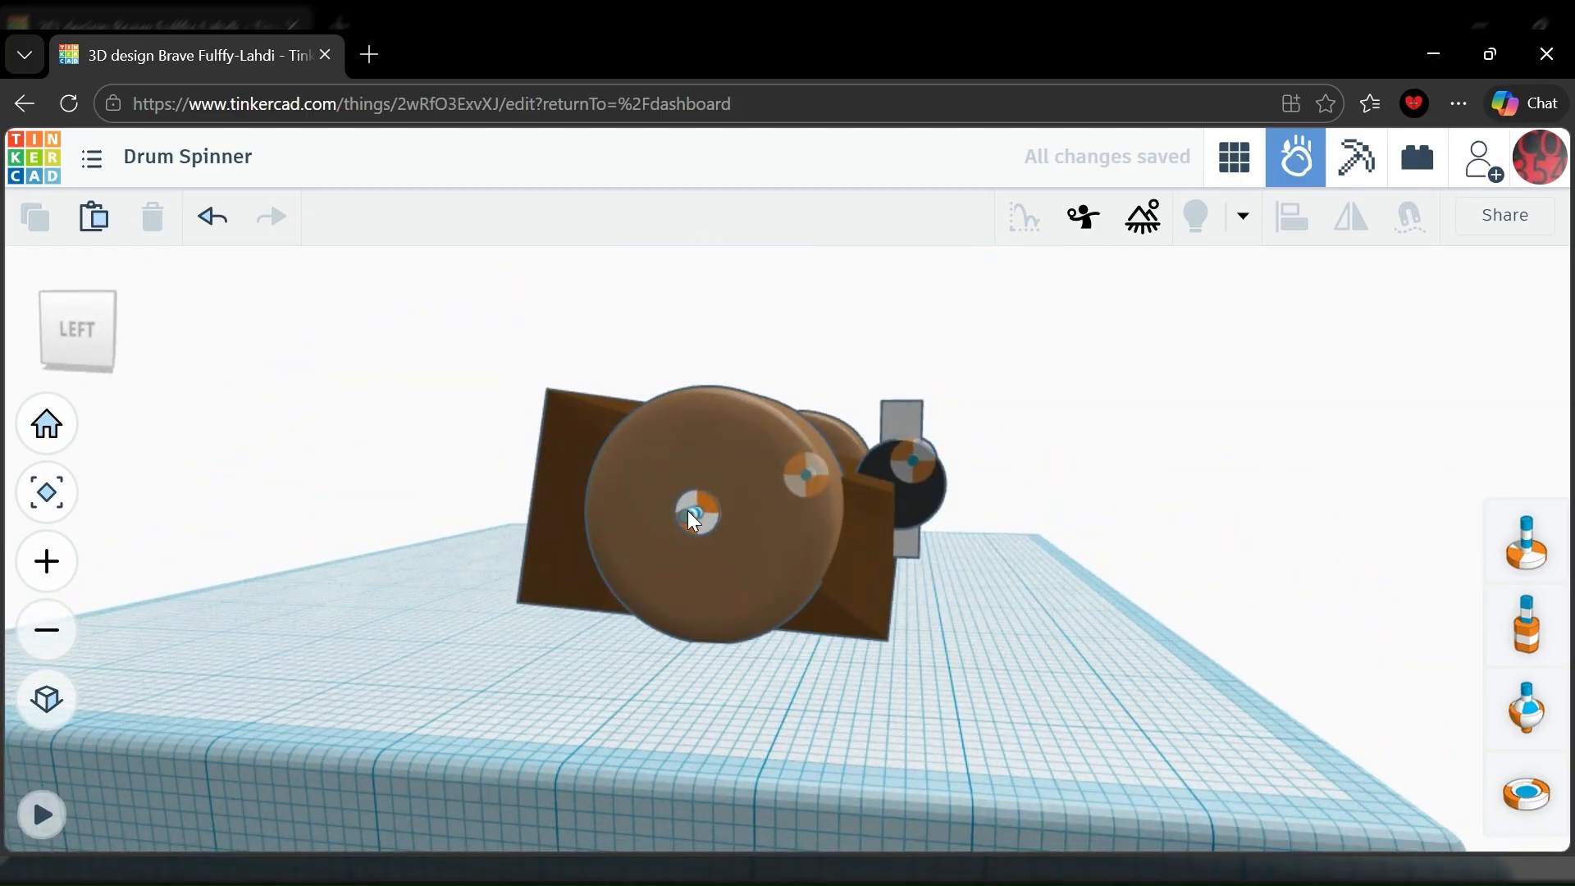
left_click(689, 512)
left_click(826, 488, "shift")
left_click(854, 440, "shift")
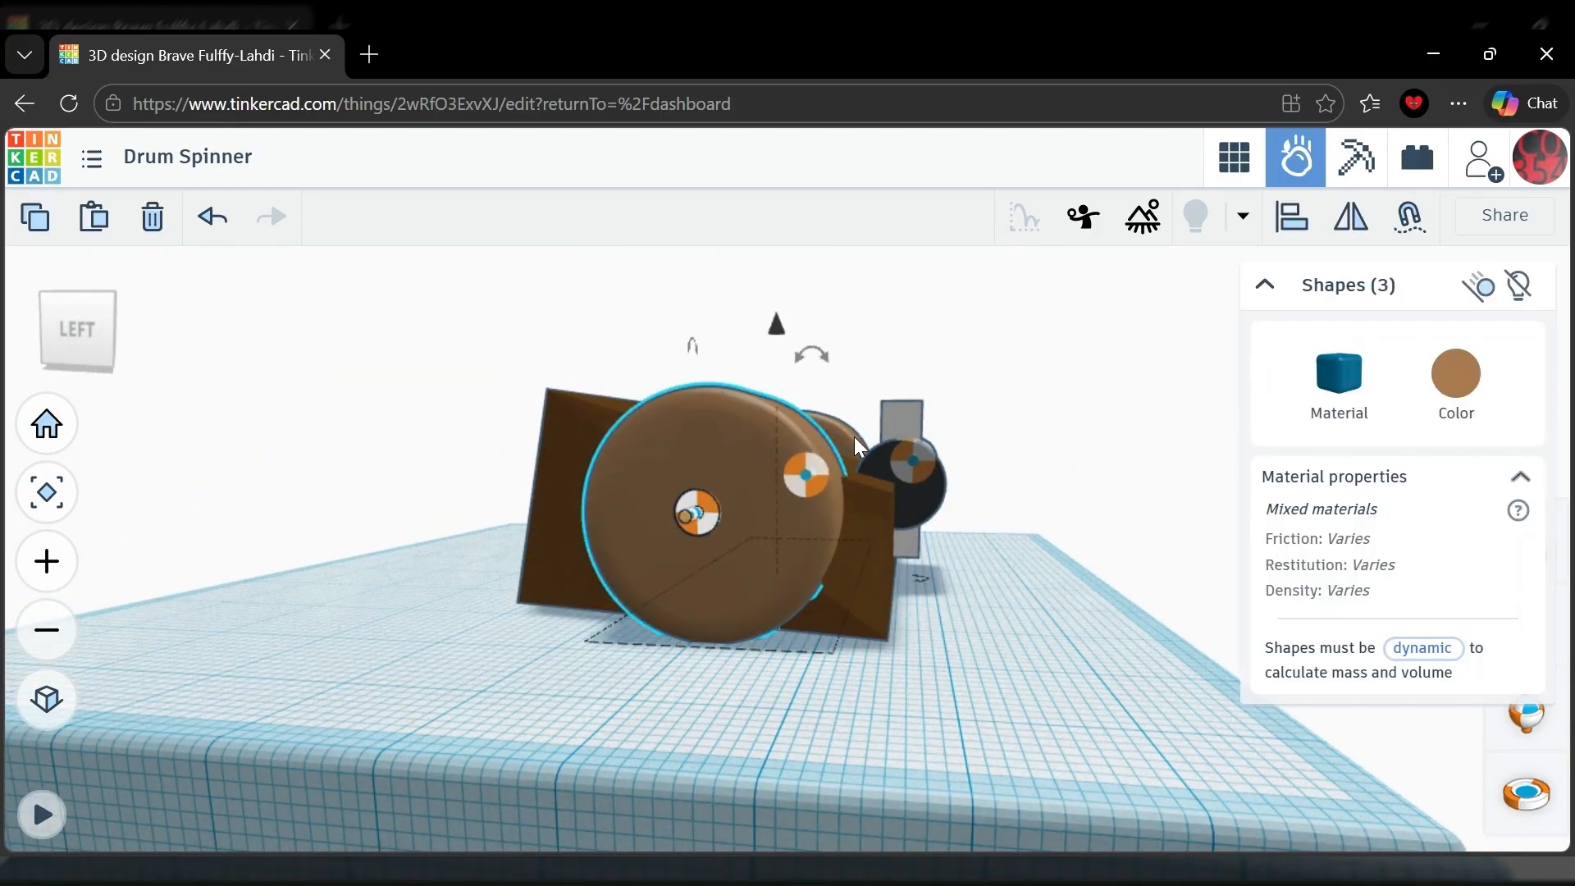
left_click(1289, 217)
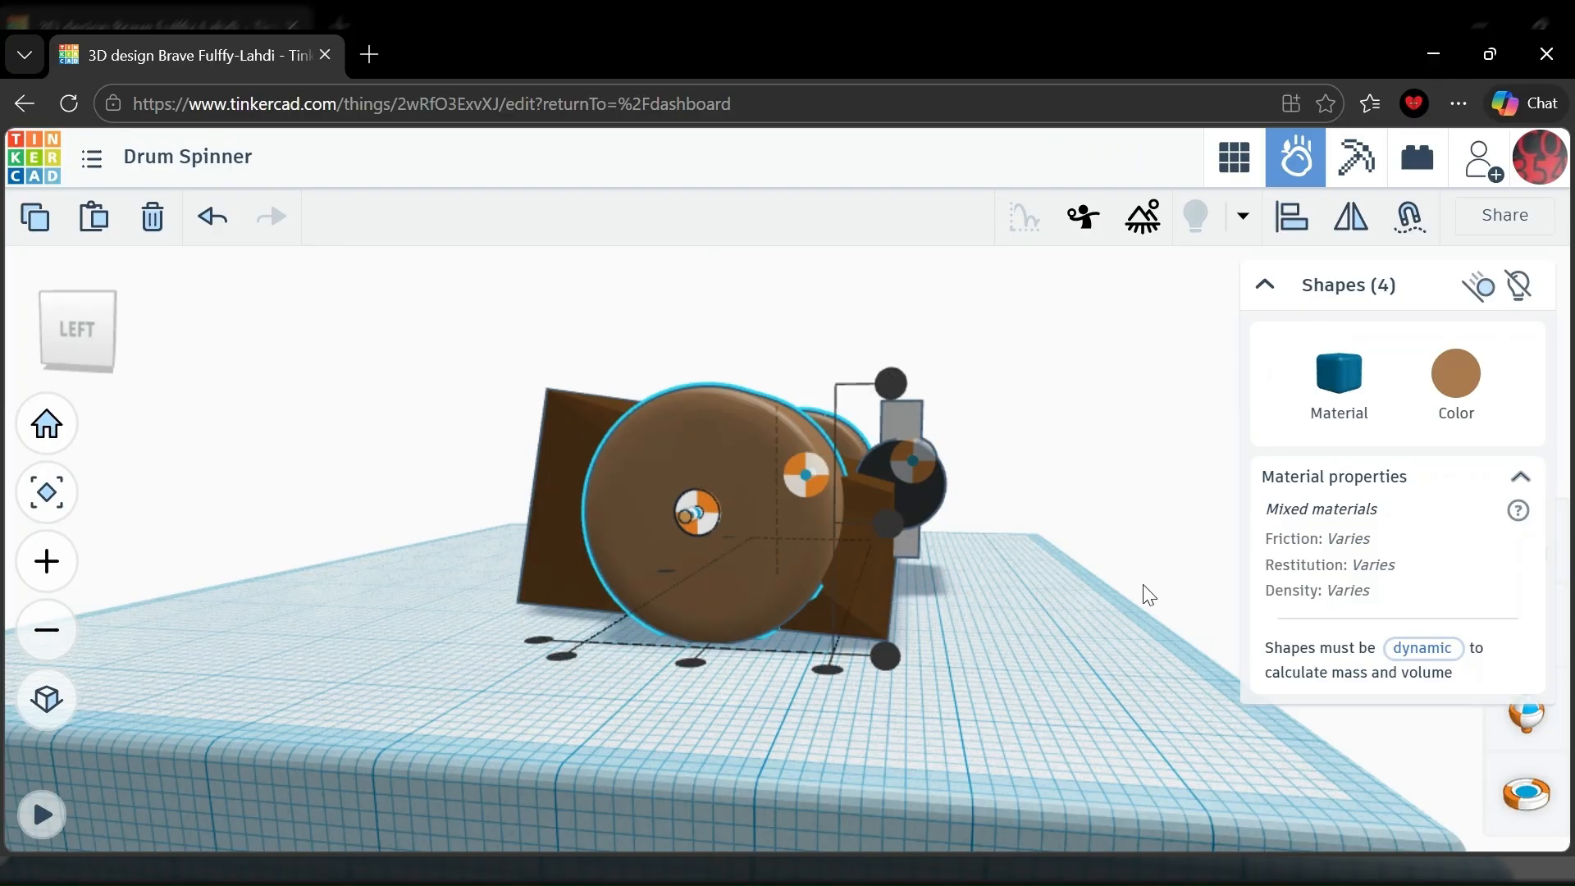
left_click(693, 662)
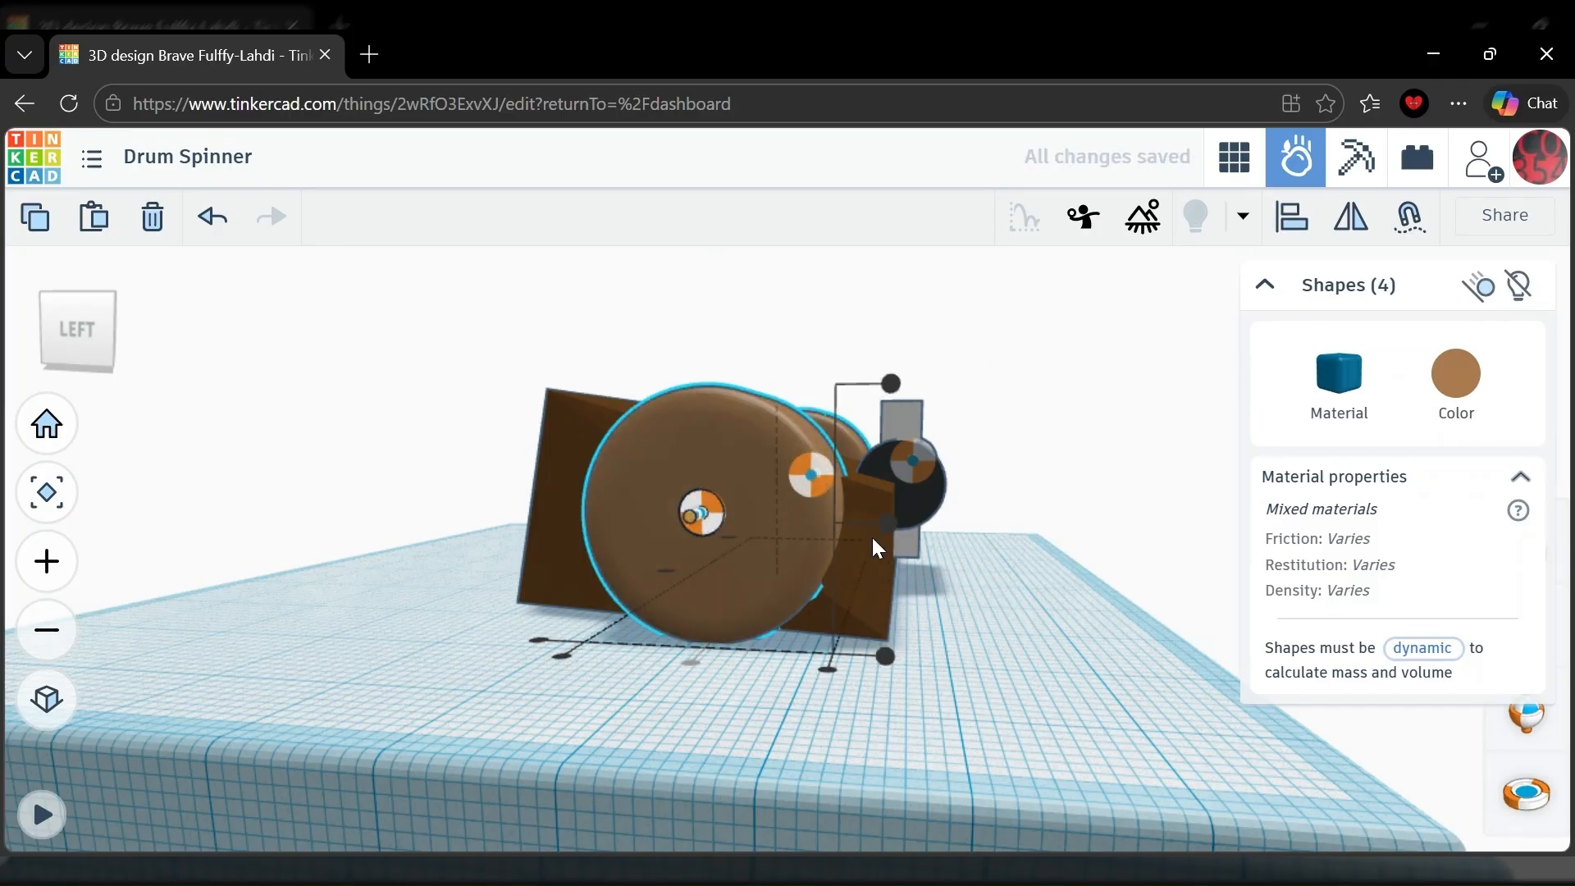
left_click(1015, 577)
Align the drum's axle connector with the toothed drum, centred vertically and front to back.
right_click_drag(1015, 578, 637, 534)
left_click(636, 534)
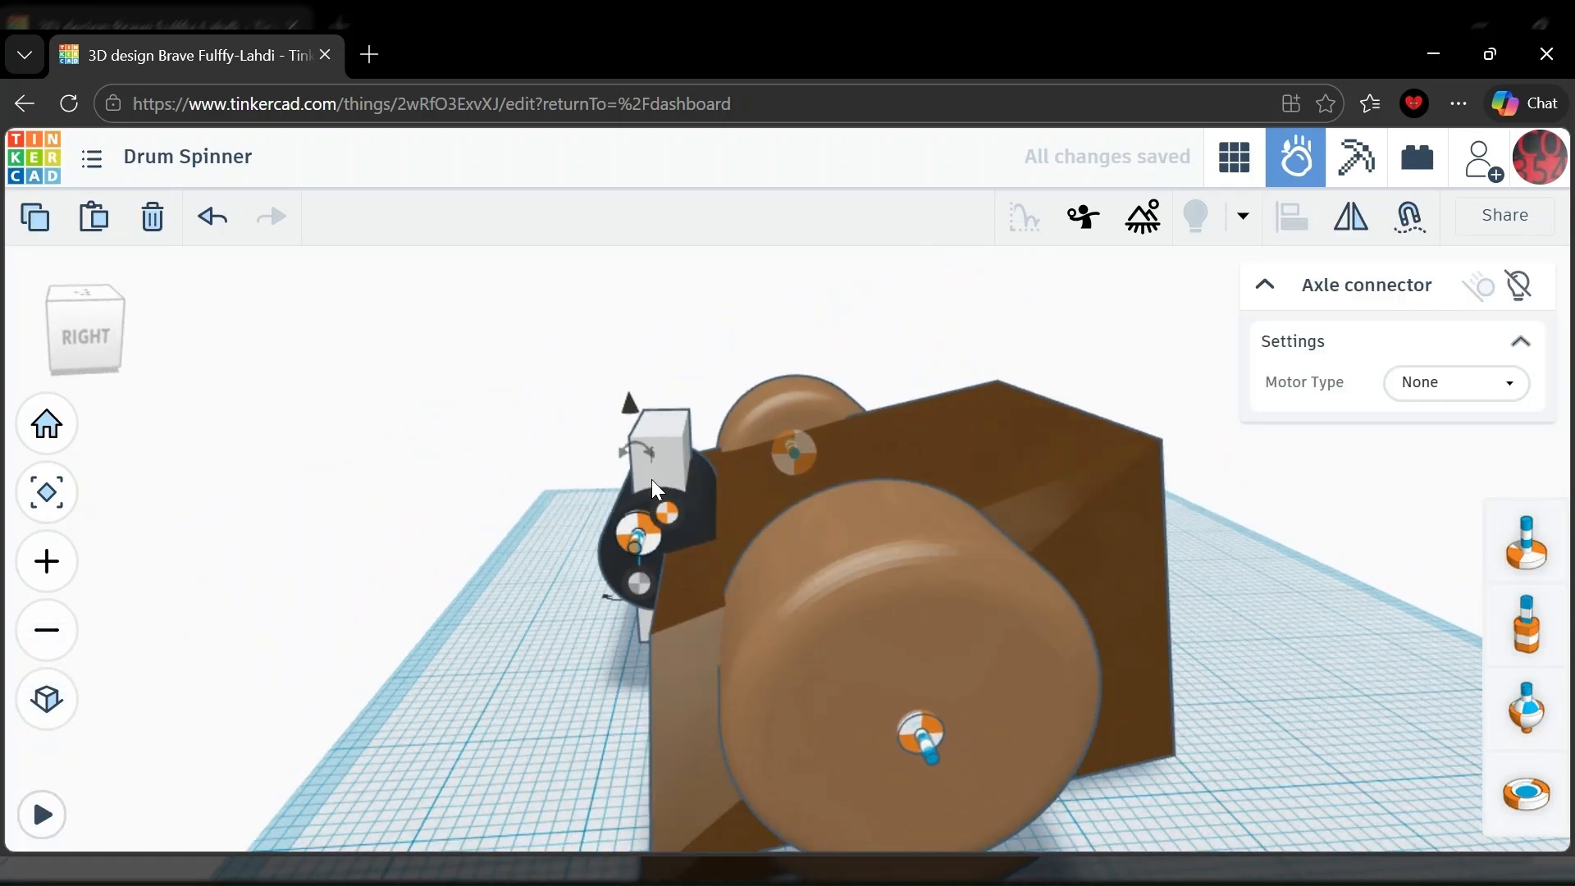
left_click(671, 459, "shift")
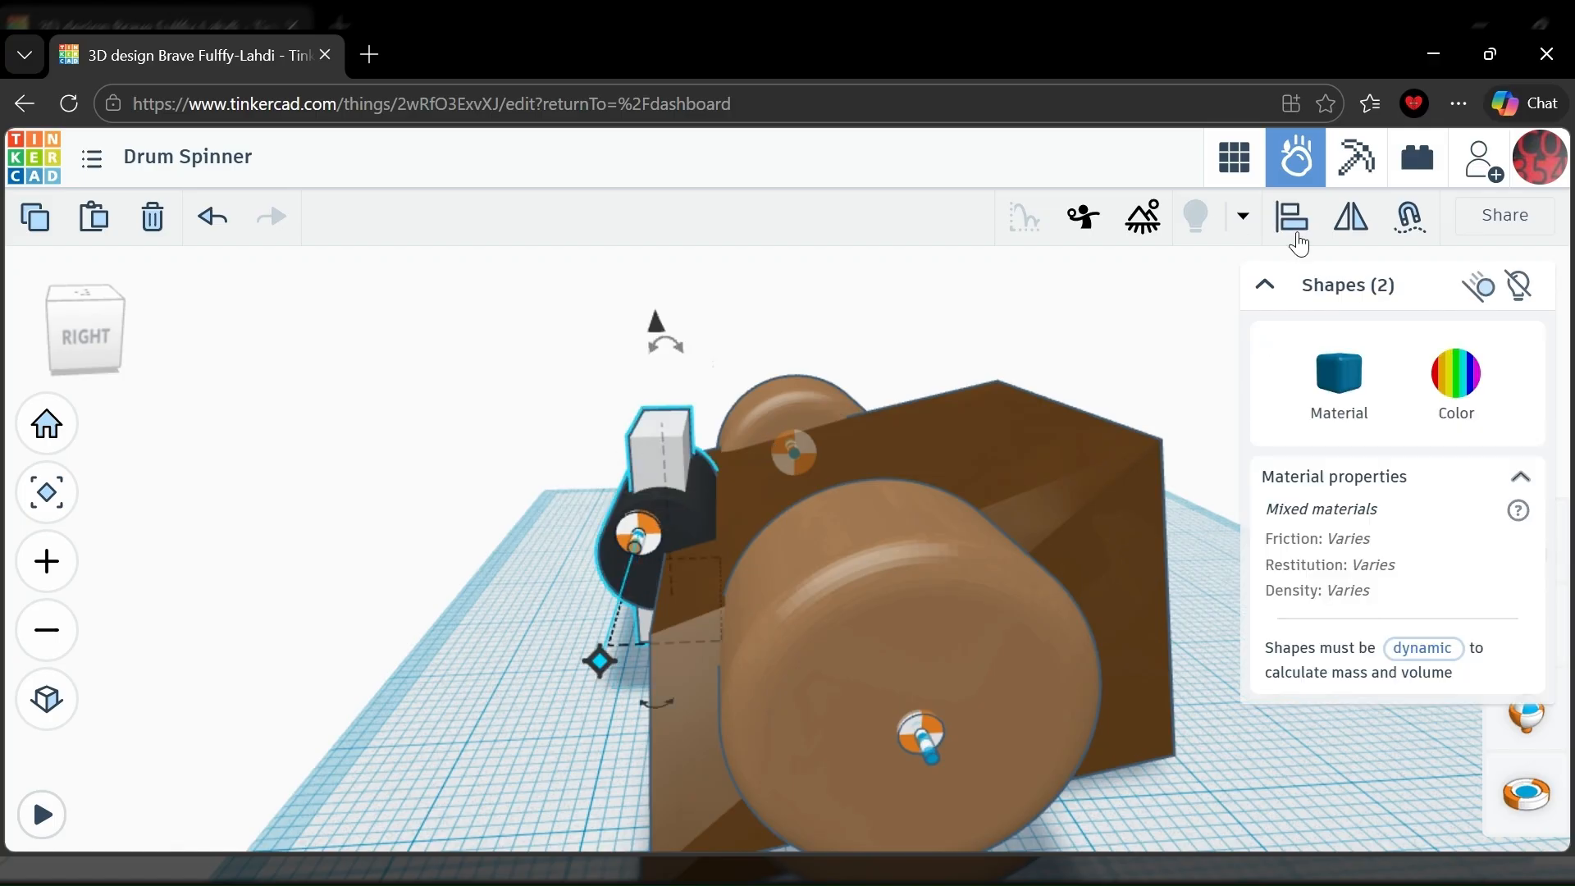
left_click(1291, 220)
left_click(755, 548)
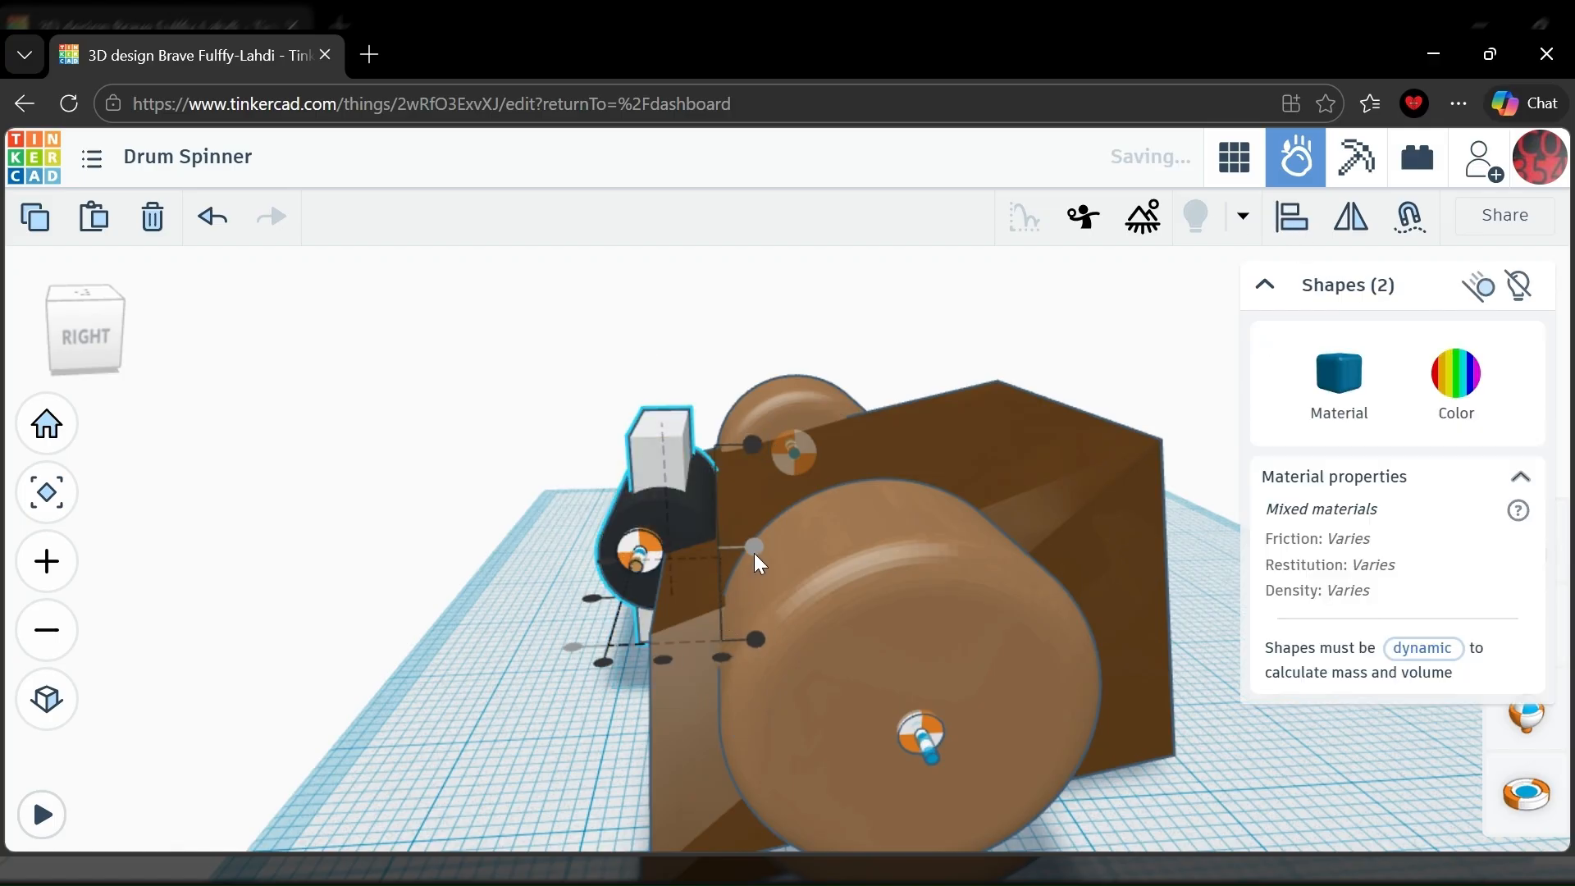
left_click(663, 659)
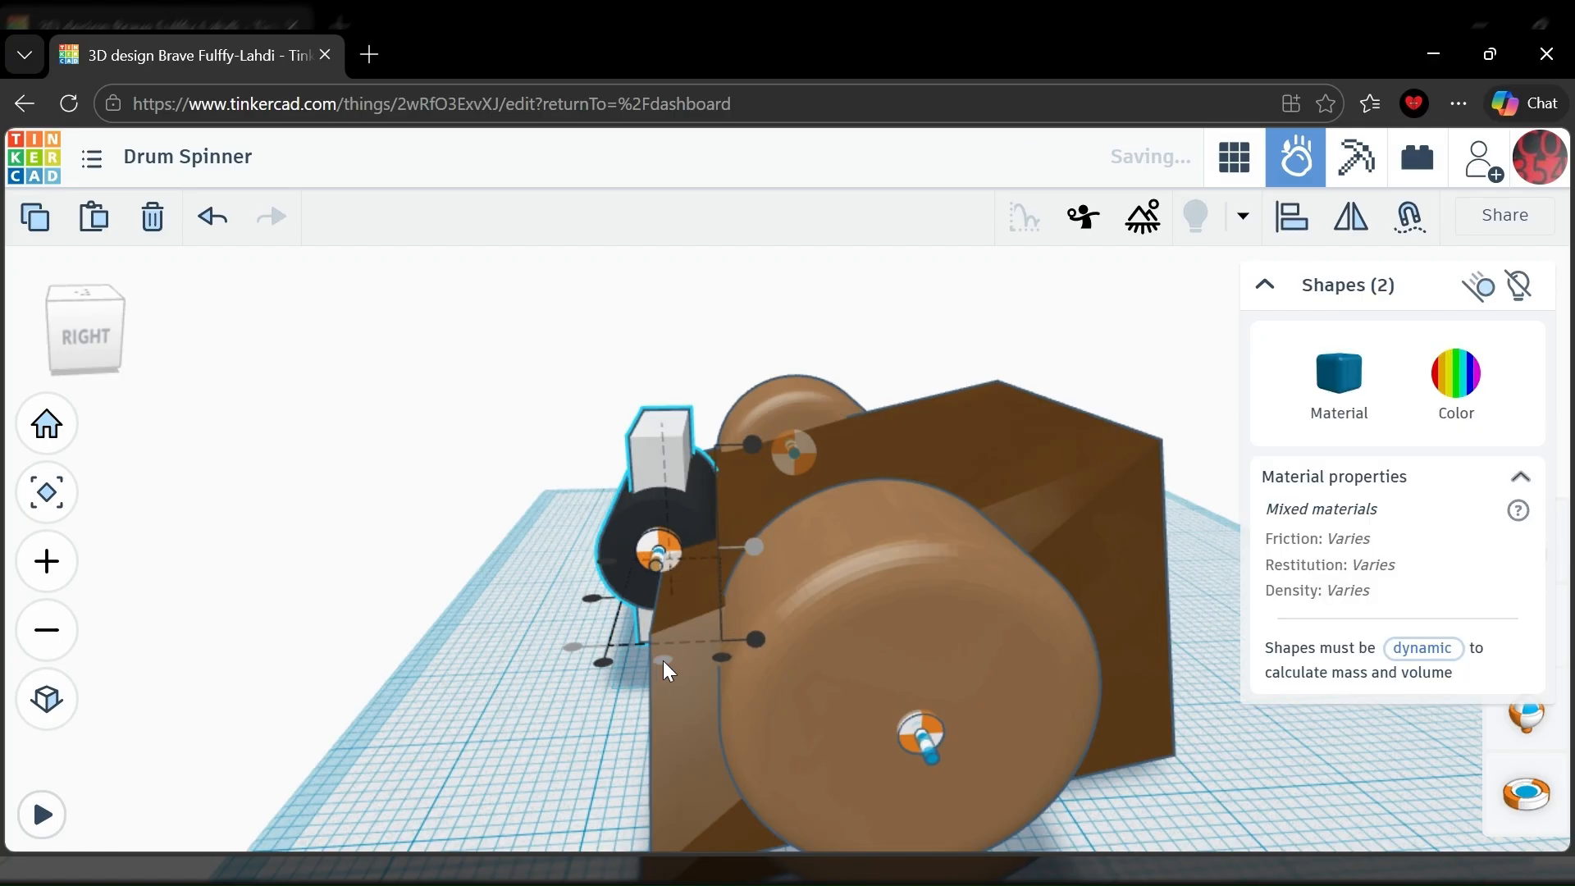
left_click(440, 703)
Run the simulation to test the robot with its axle connectors.
right_click_drag(489, 681, 542, 661)
key("space")
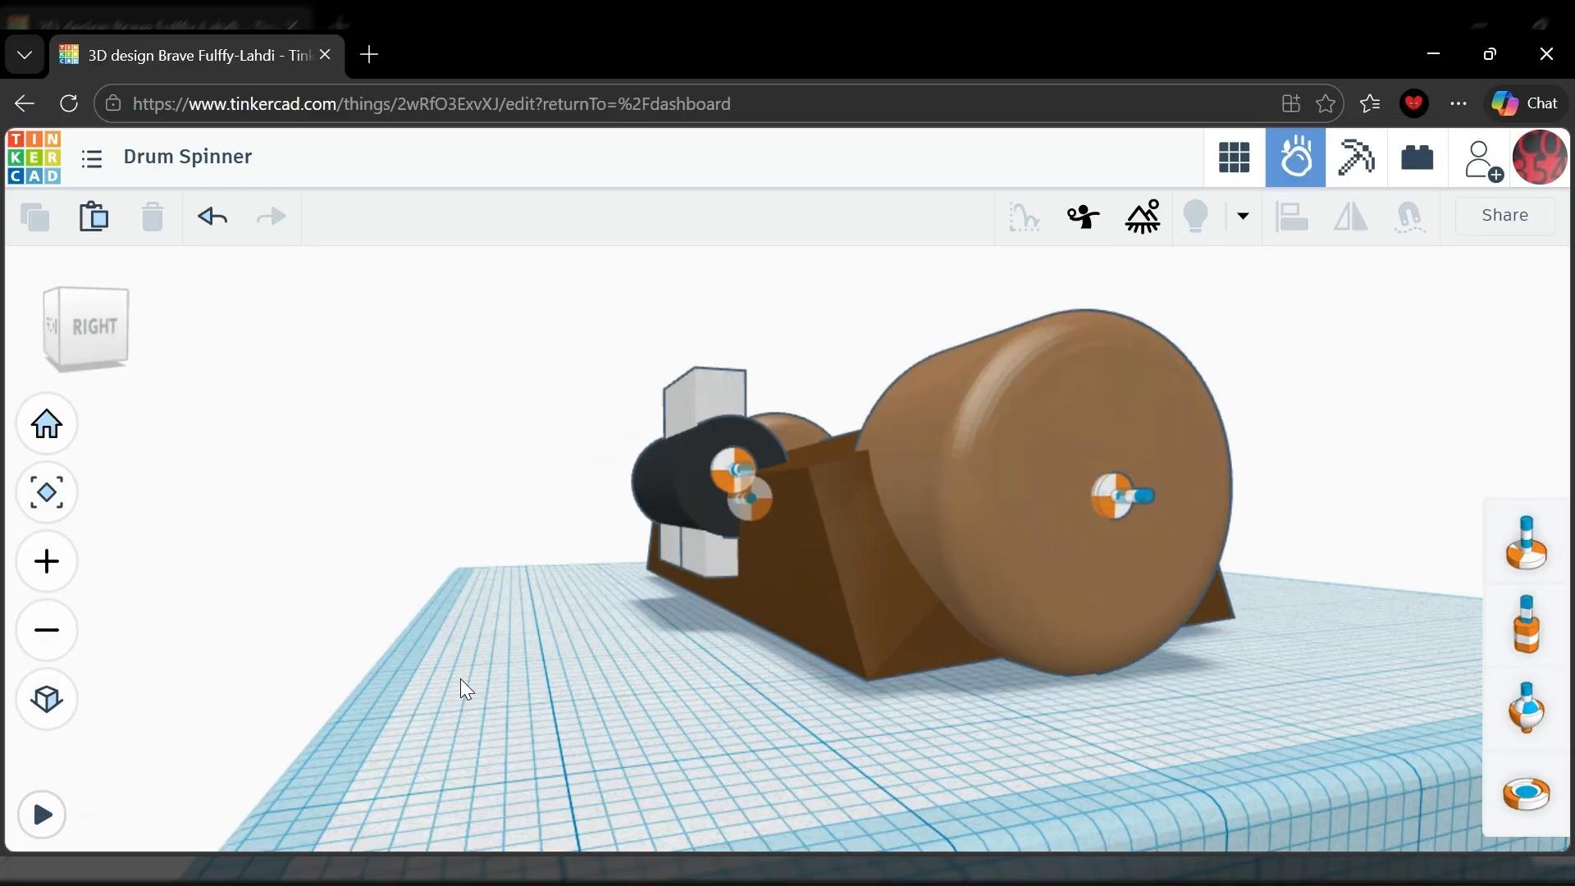
Connect the free ends of the two wheel axle connectors to the robot's body.
right_click_drag(460, 677, 700, 603)
left_click_drag(675, 601, 935, 537)
right_click_drag(1063, 697, 790, 563)
left_click_drag(759, 517, 788, 637)
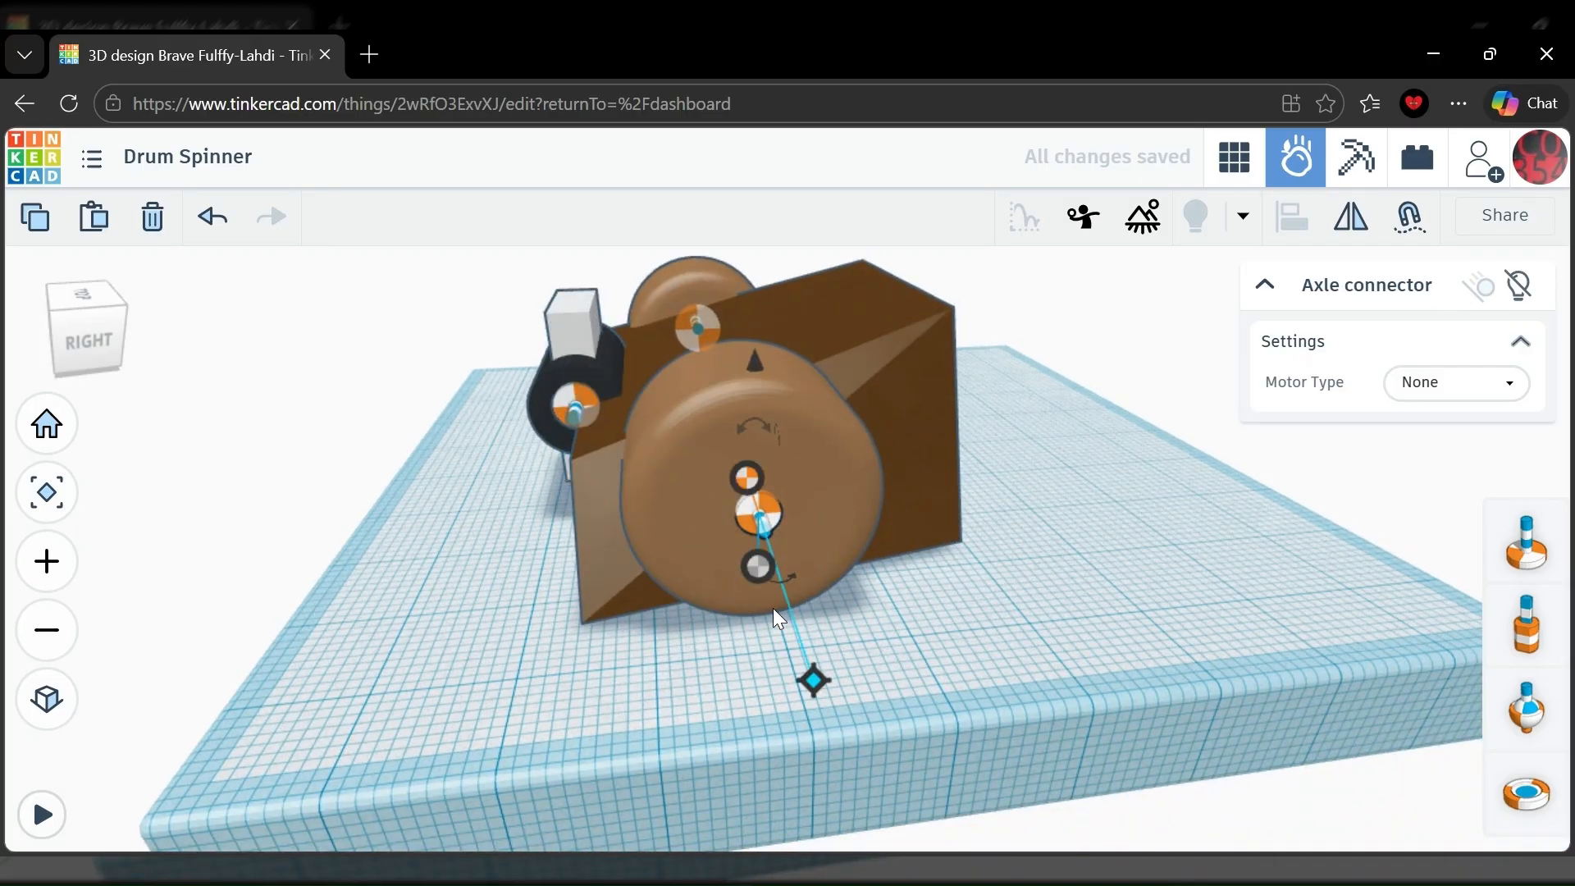
left_click_drag(748, 561, 889, 313)
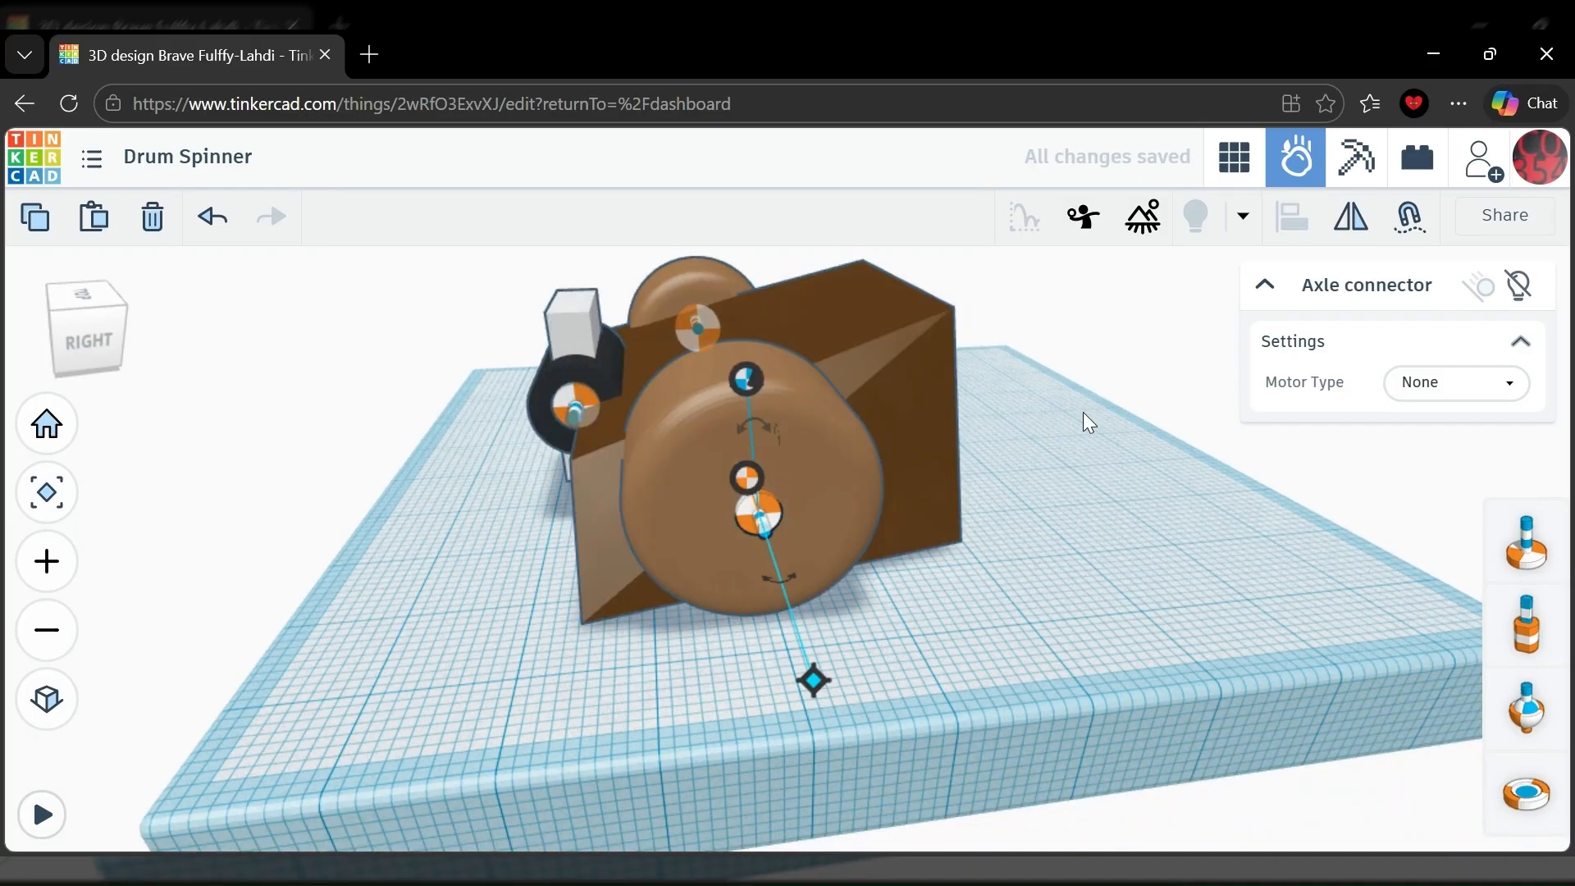
left_click(1083, 413)
left_click_drag(701, 338, 771, 361)
Run the simulation to test the wheel axle connections, and return to the design.
left_click(1225, 465)
key("space")
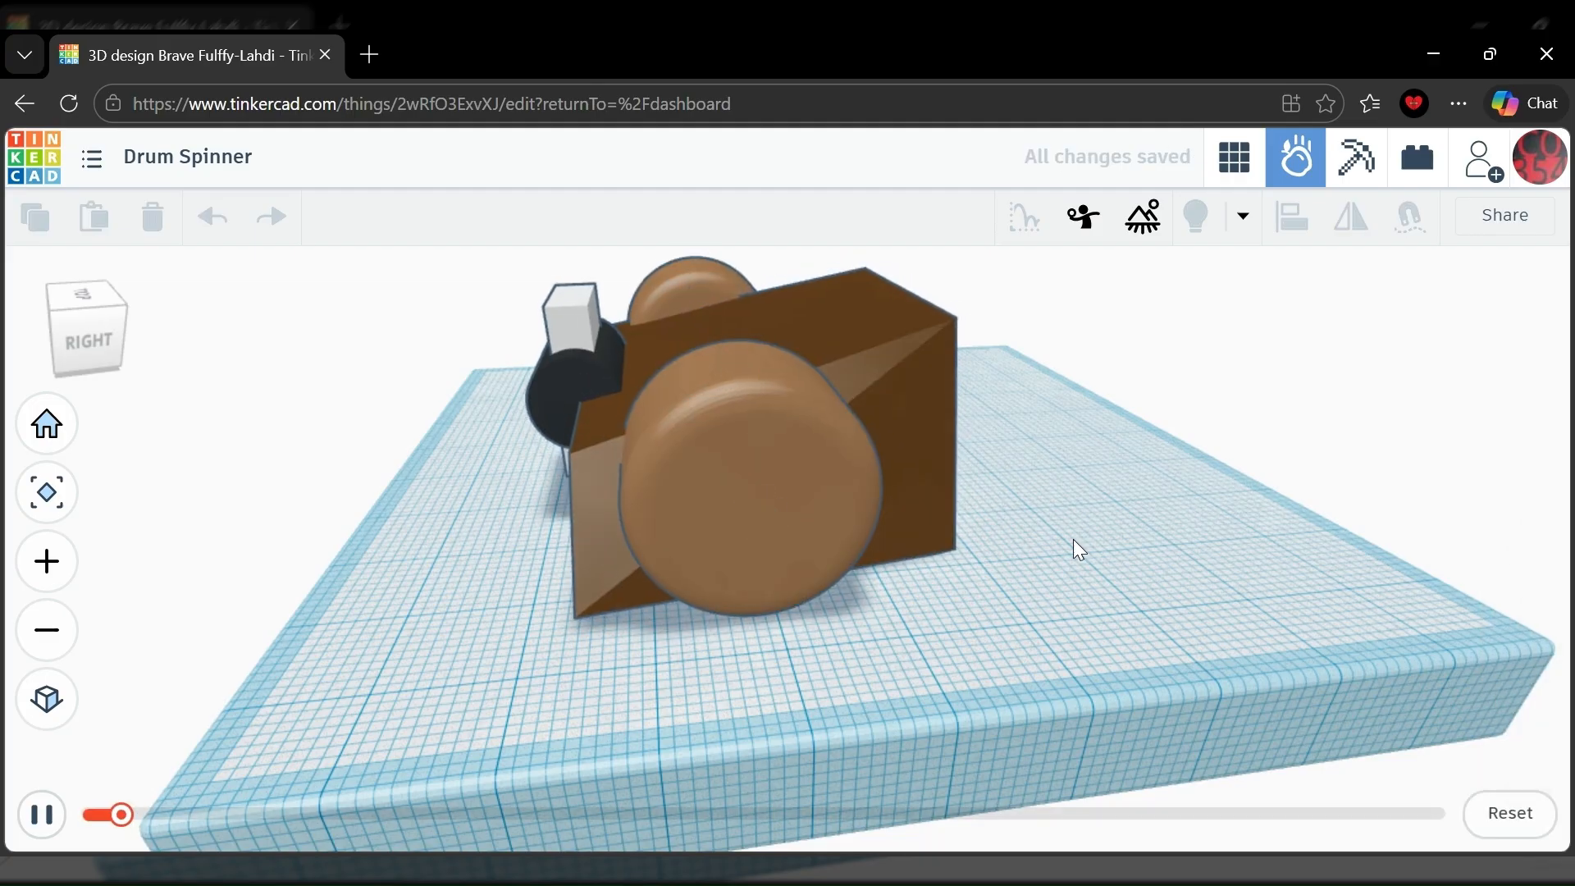
right_click_drag(963, 543, 958, 529)
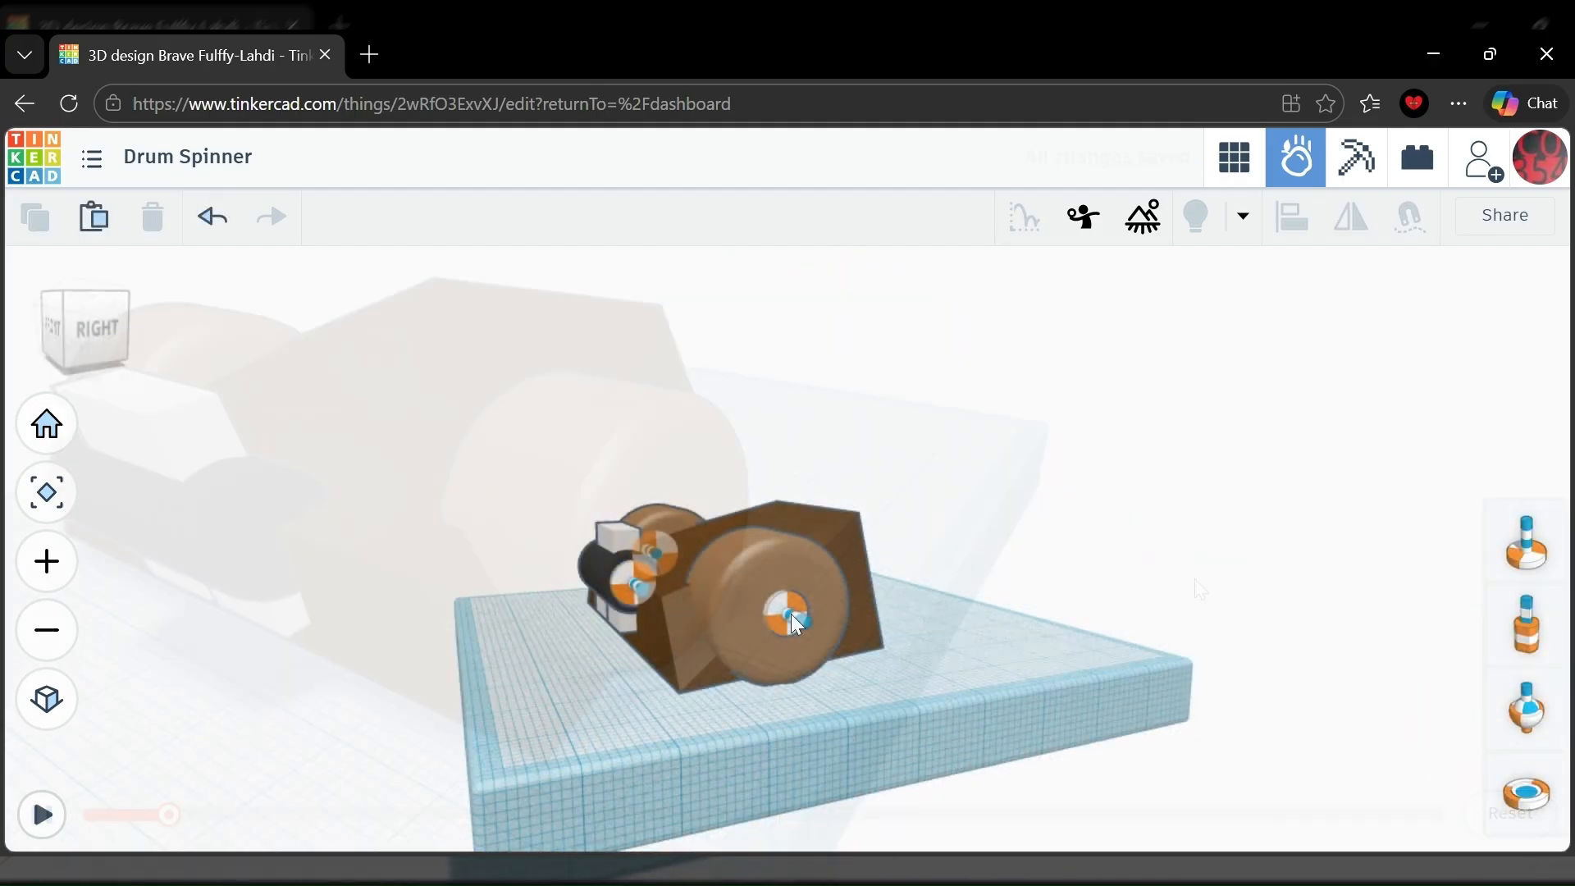
Give the right wheel's axle connector a Continuous motor with a motor speed of 400 RPM.
left_click(791, 615)
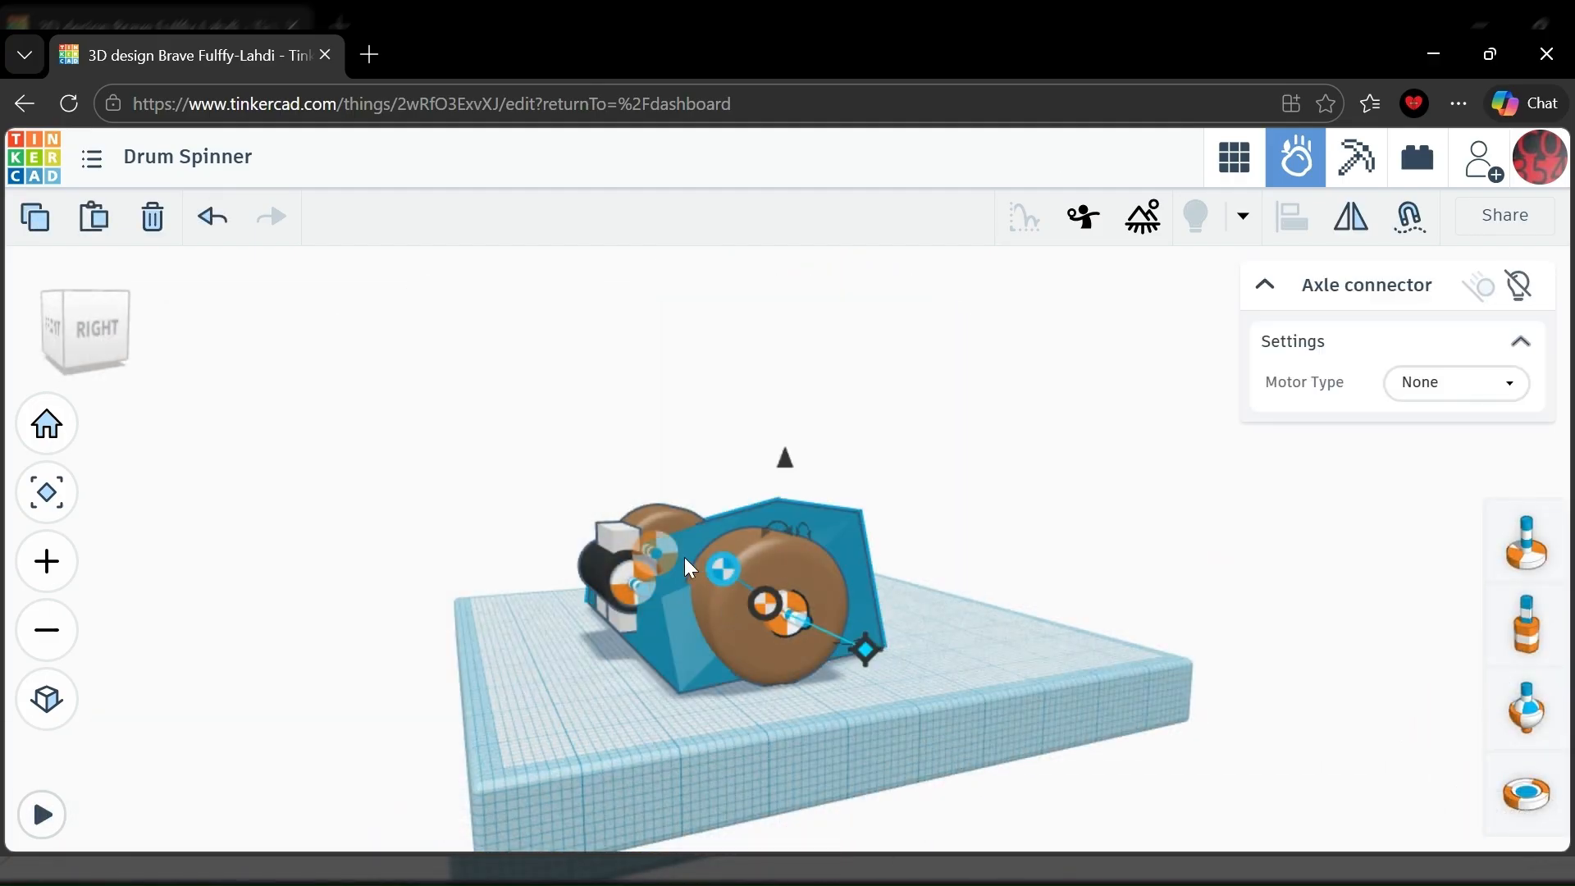
left_click(1498, 396)
left_click(1466, 487)
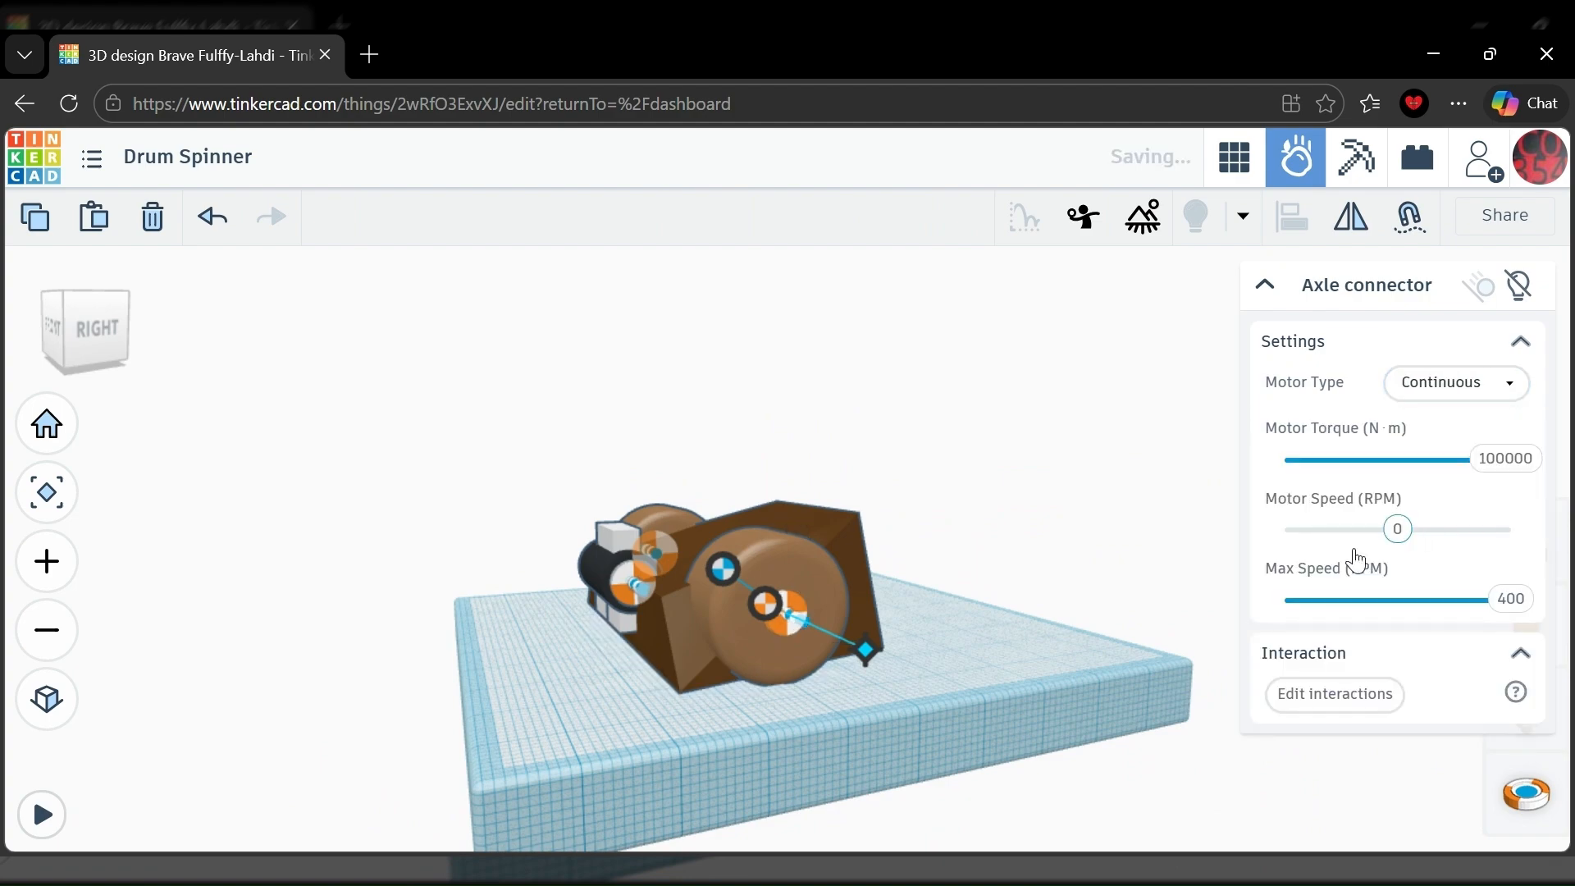
left_click_drag(1396, 530, 1566, 529)
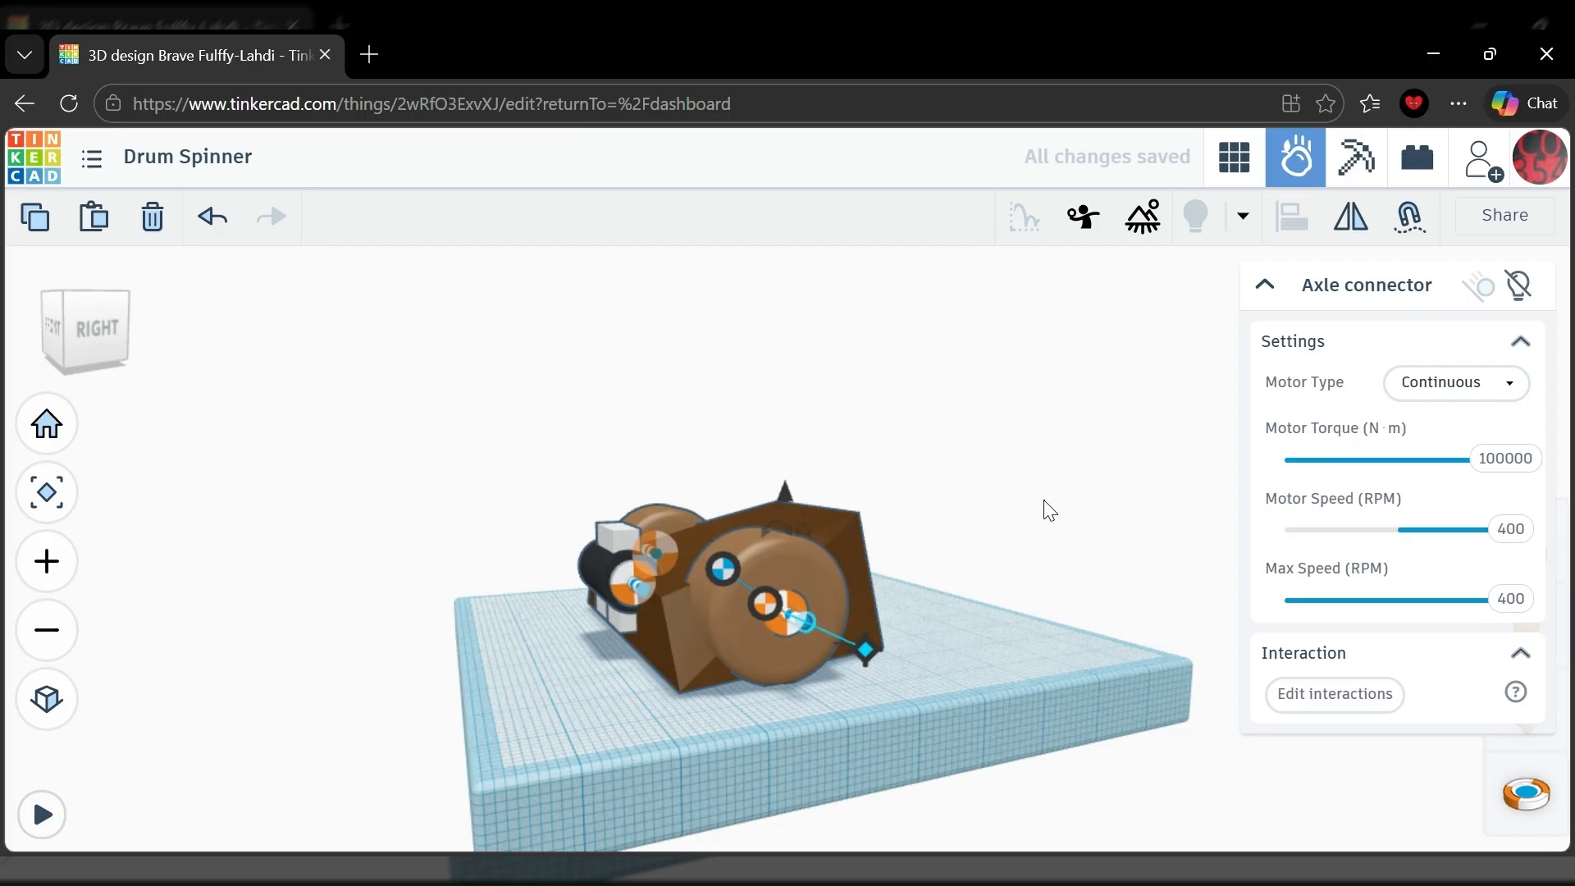
Give the left wheel's axle connector a Continuous motor with a motor speed of 400 RPM.
left_click(661, 549)
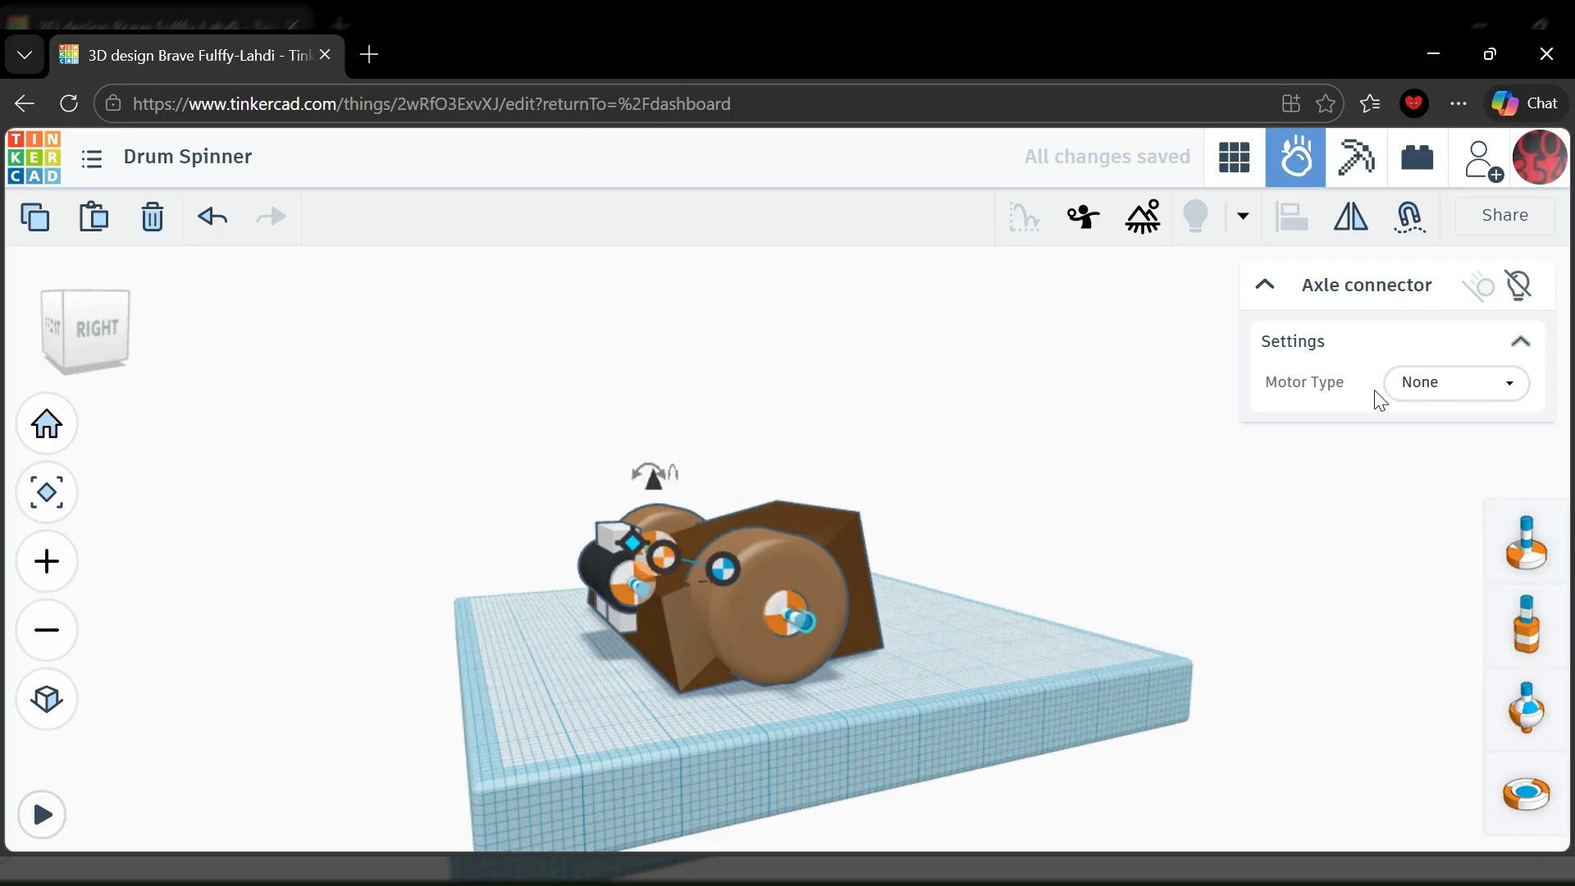
left_click(1415, 384)
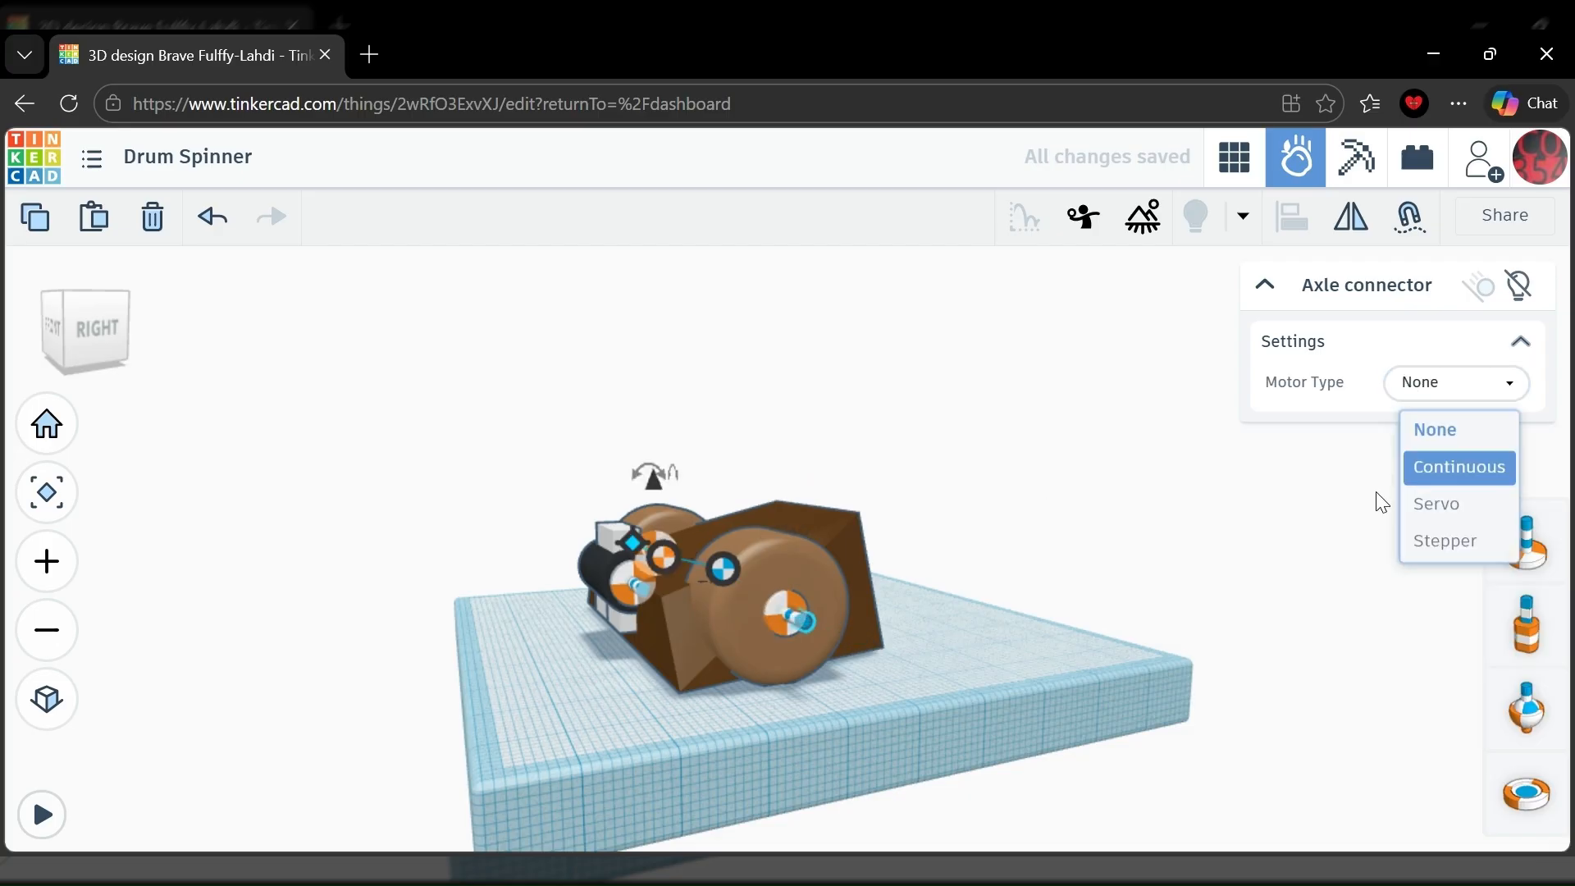
left_click(1432, 467)
left_click_drag(1397, 529, 1514, 533)
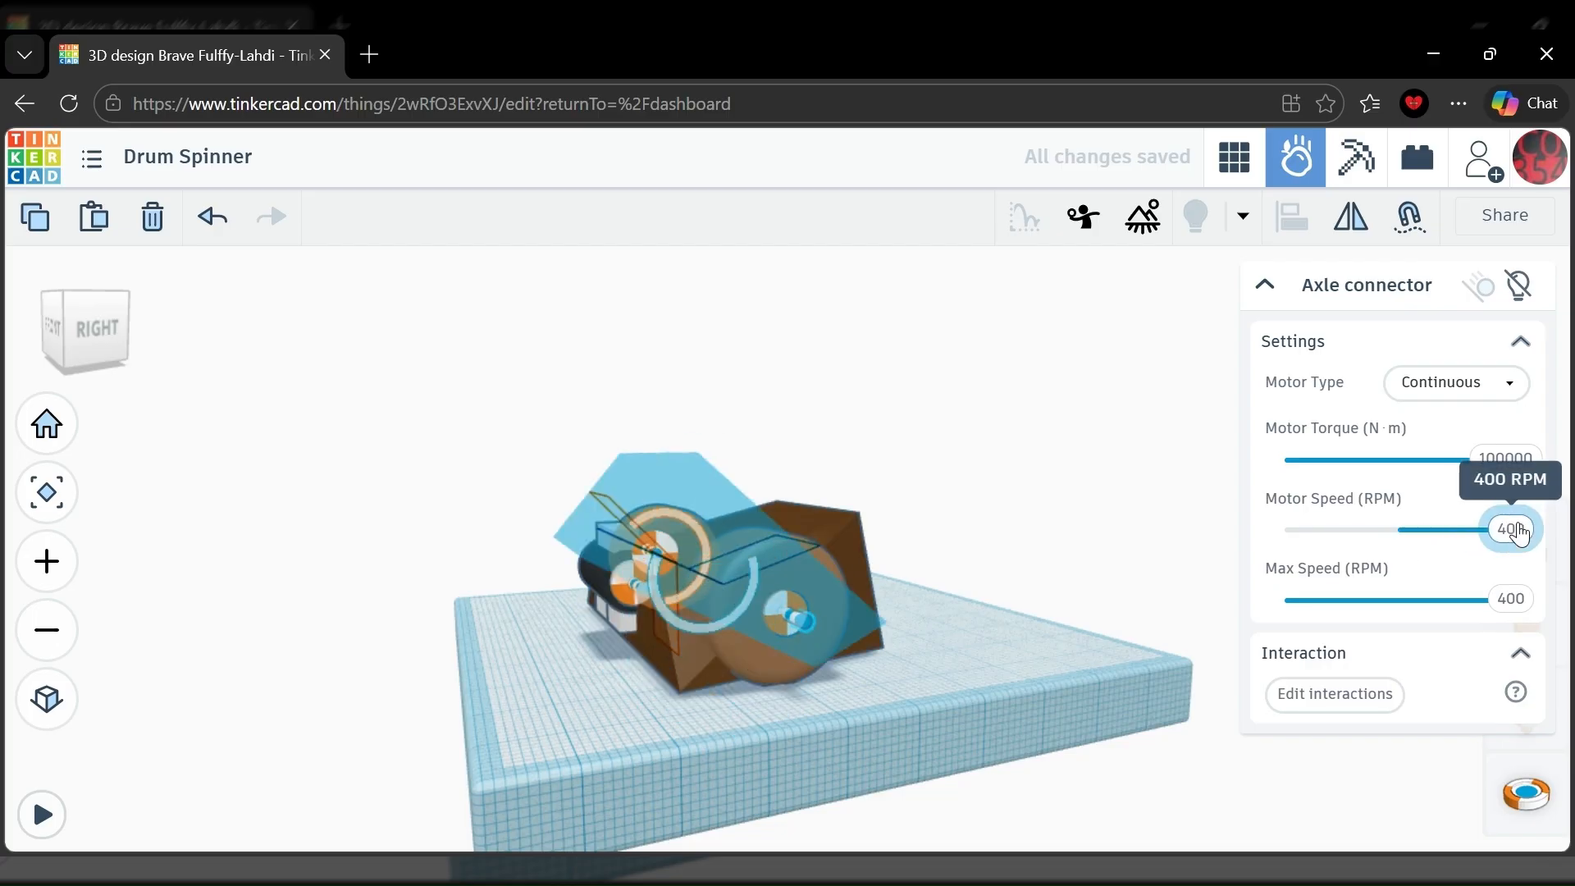
left_click(984, 532)
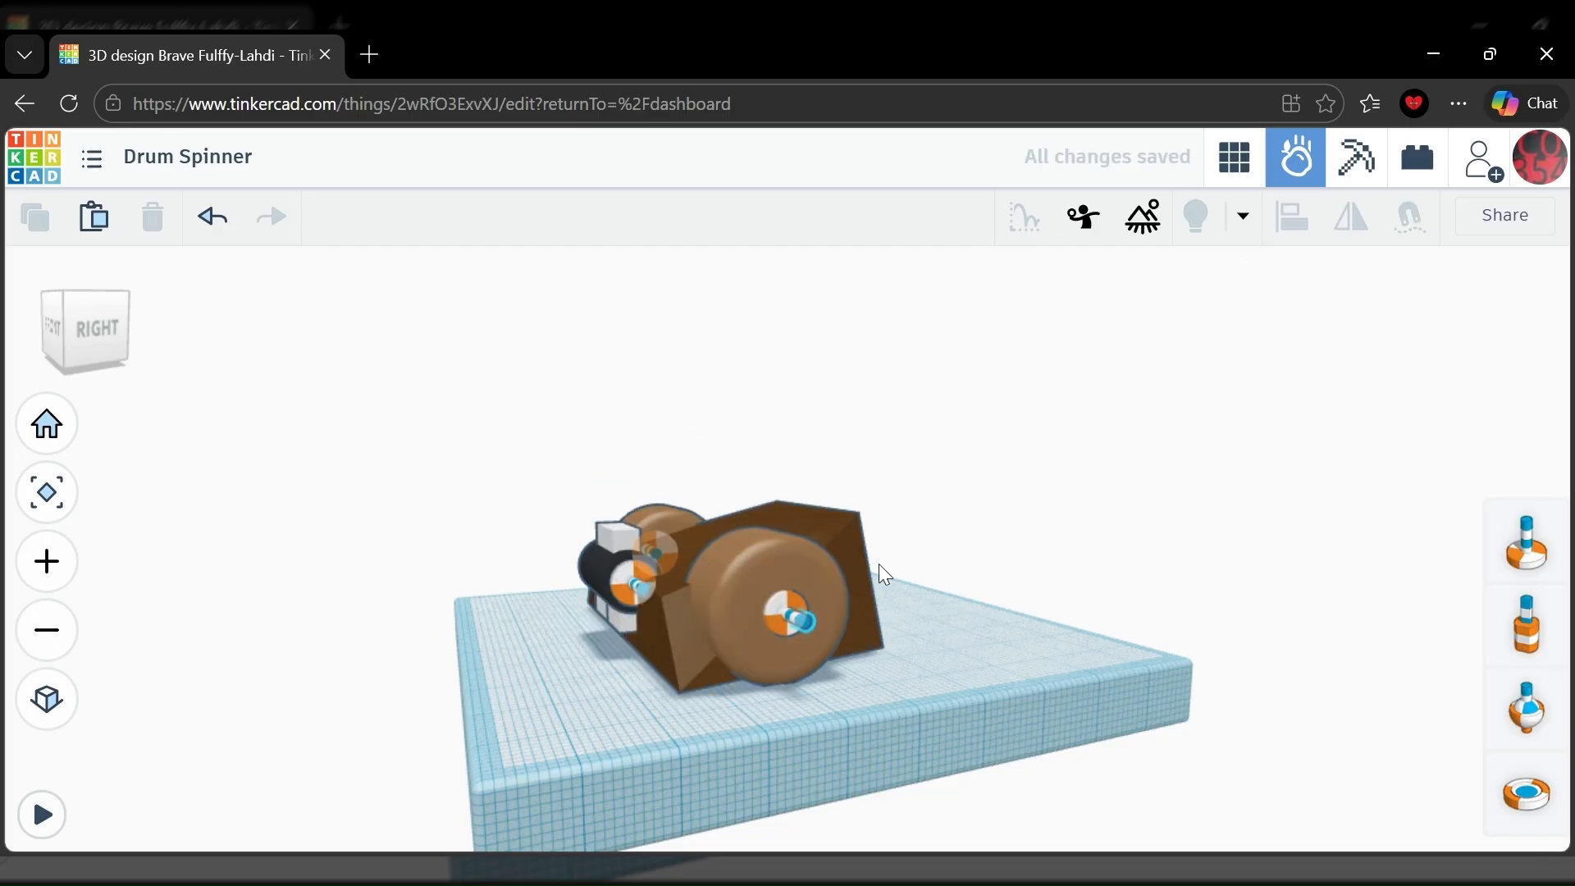
Give the front drum's axle connector a Continuous motor and raise its motor speed to the maximum.
left_click(639, 588)
left_click(1454, 391)
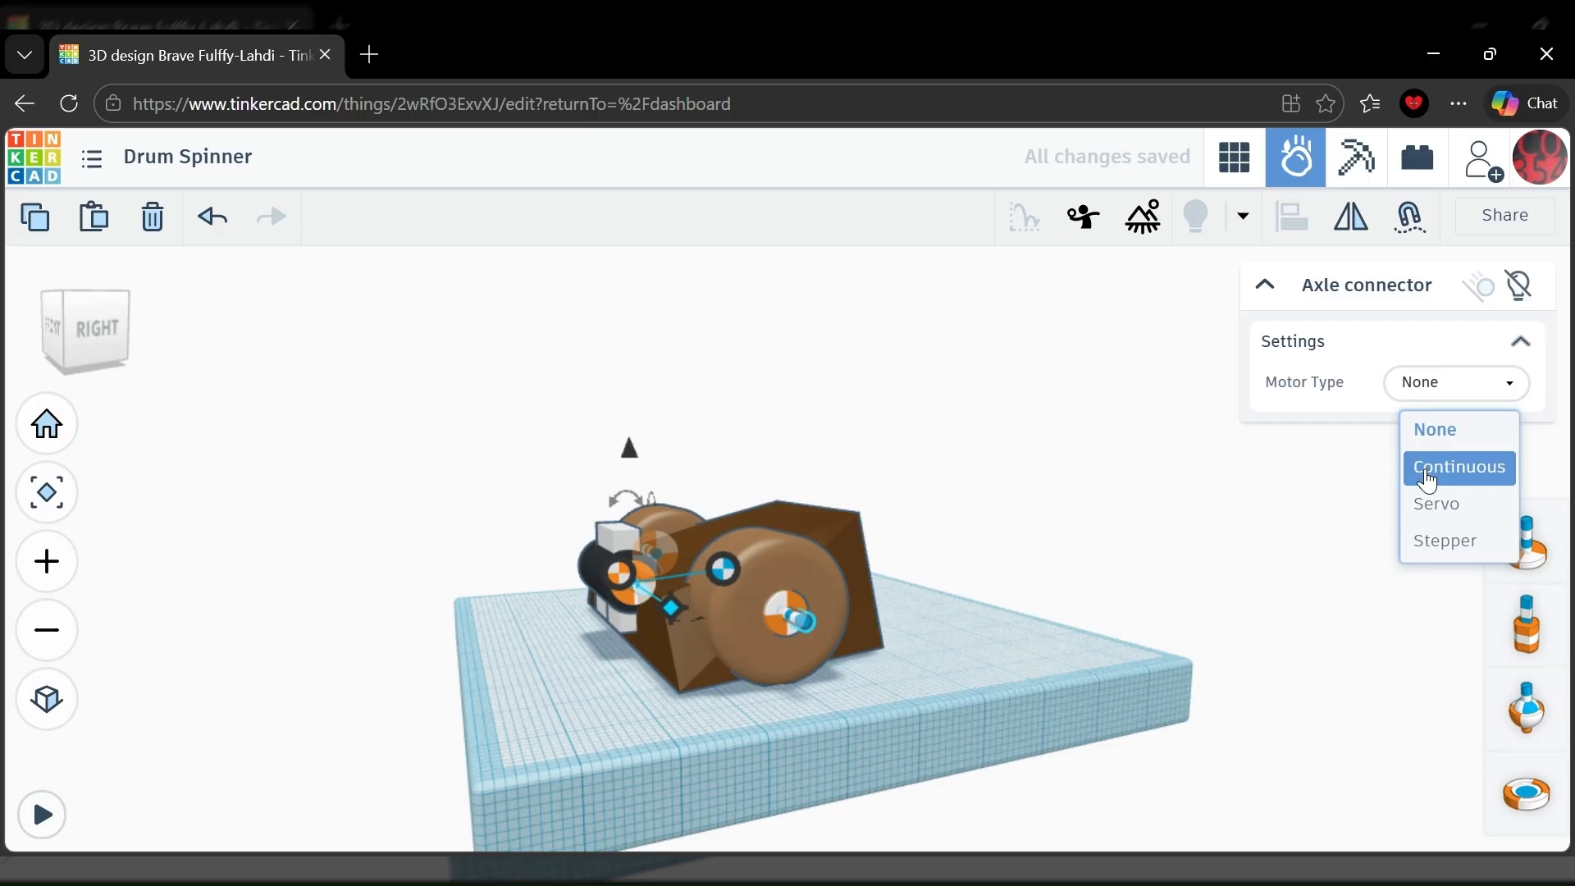
left_click(1427, 467)
left_click_drag(1401, 529, 1508, 529)
left_click(1079, 552)
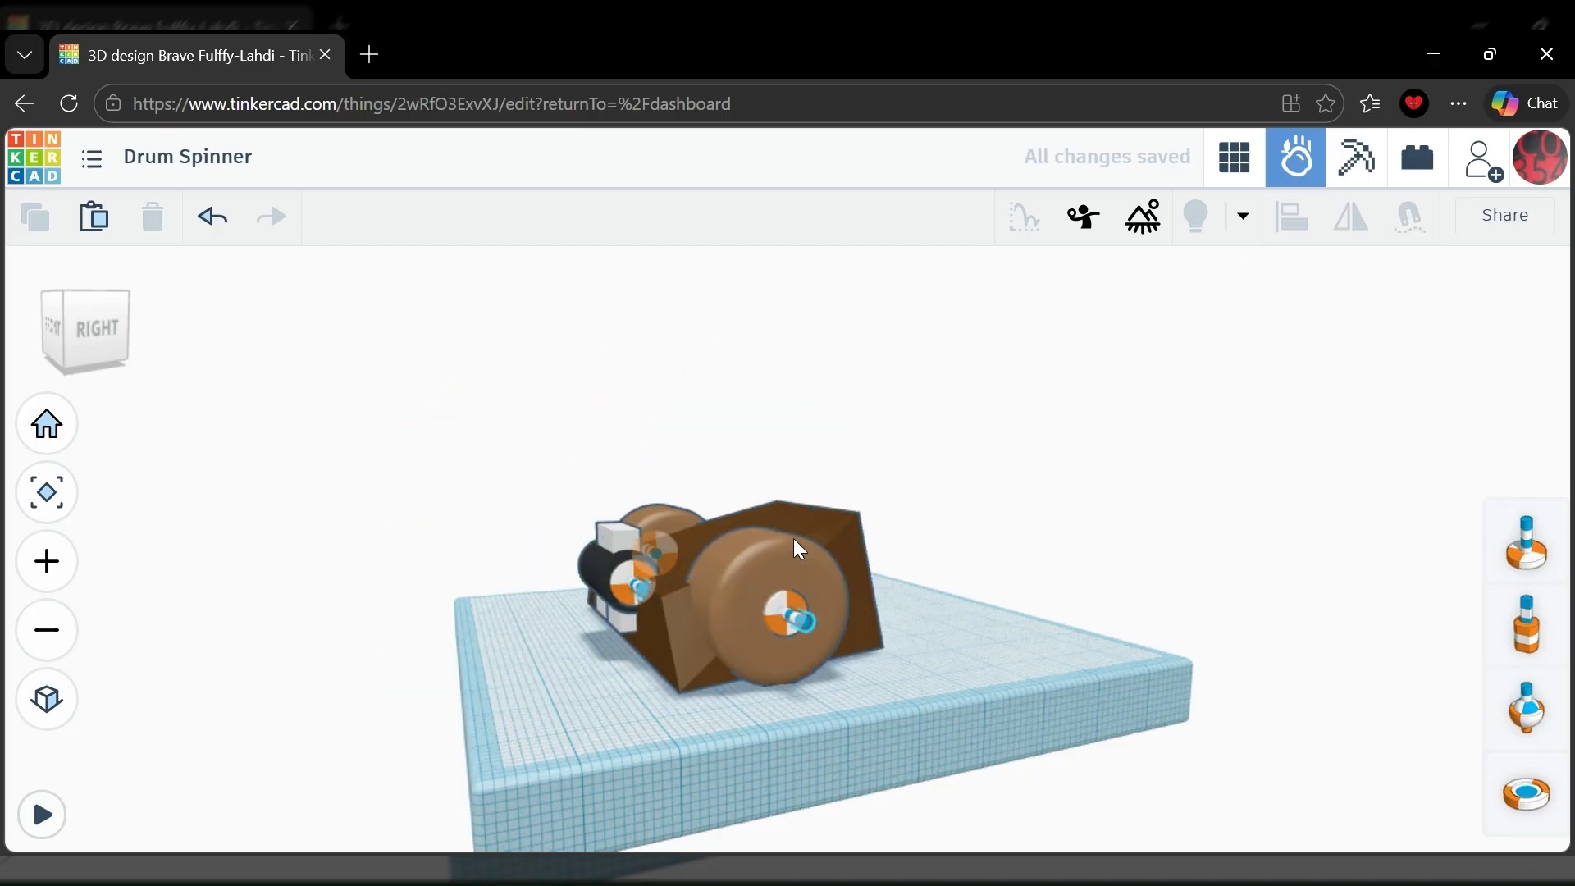
Make the robot's brown body static.
left_click(828, 529)
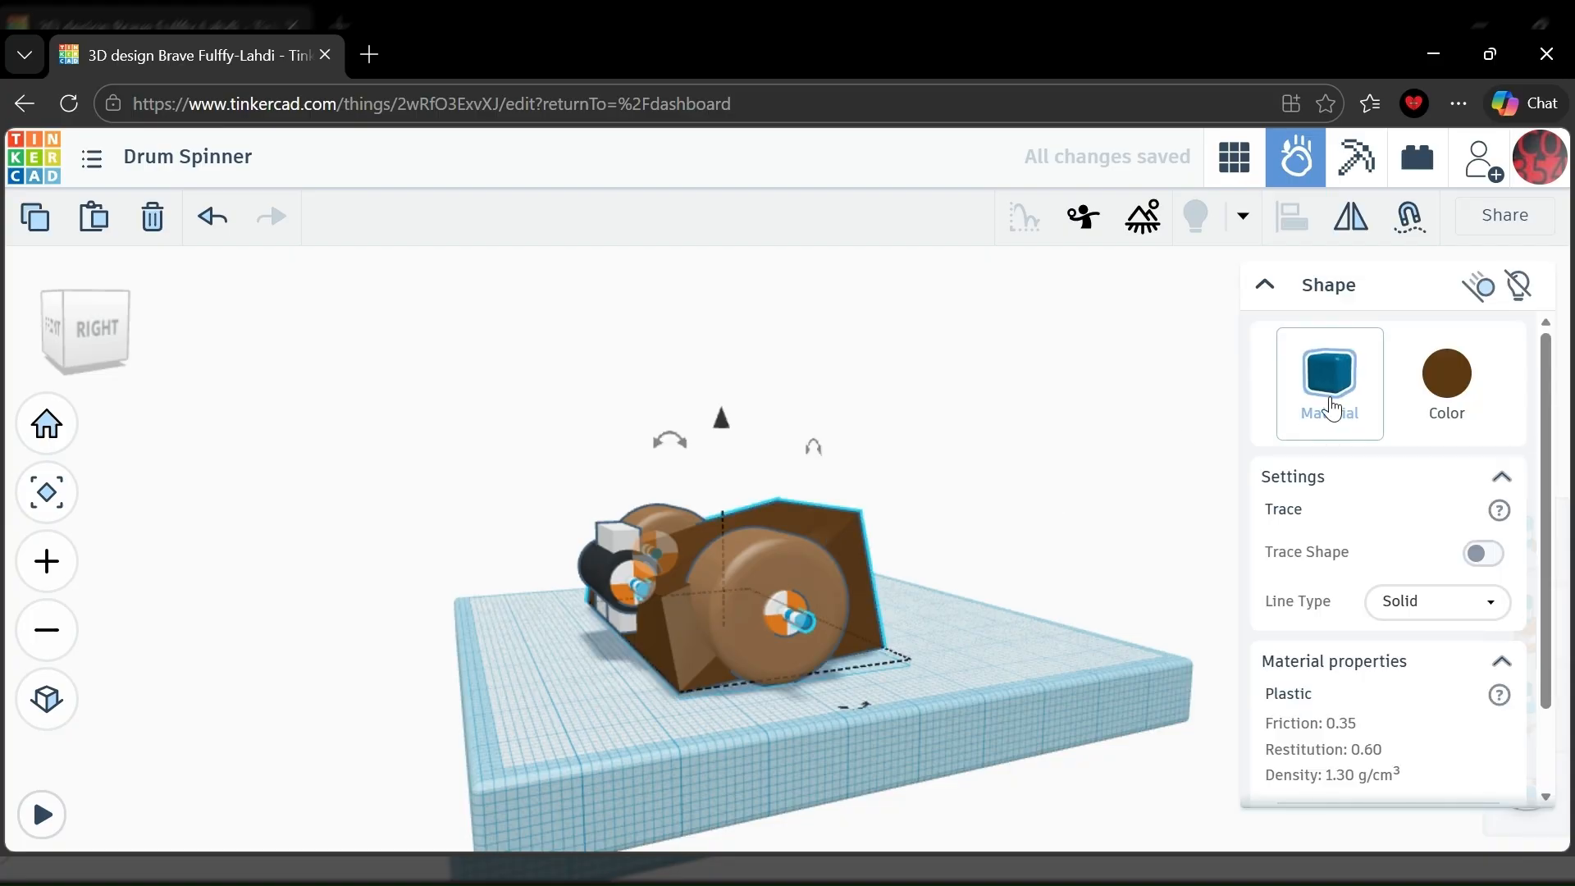
left_click(1332, 408)
left_click(1088, 447)
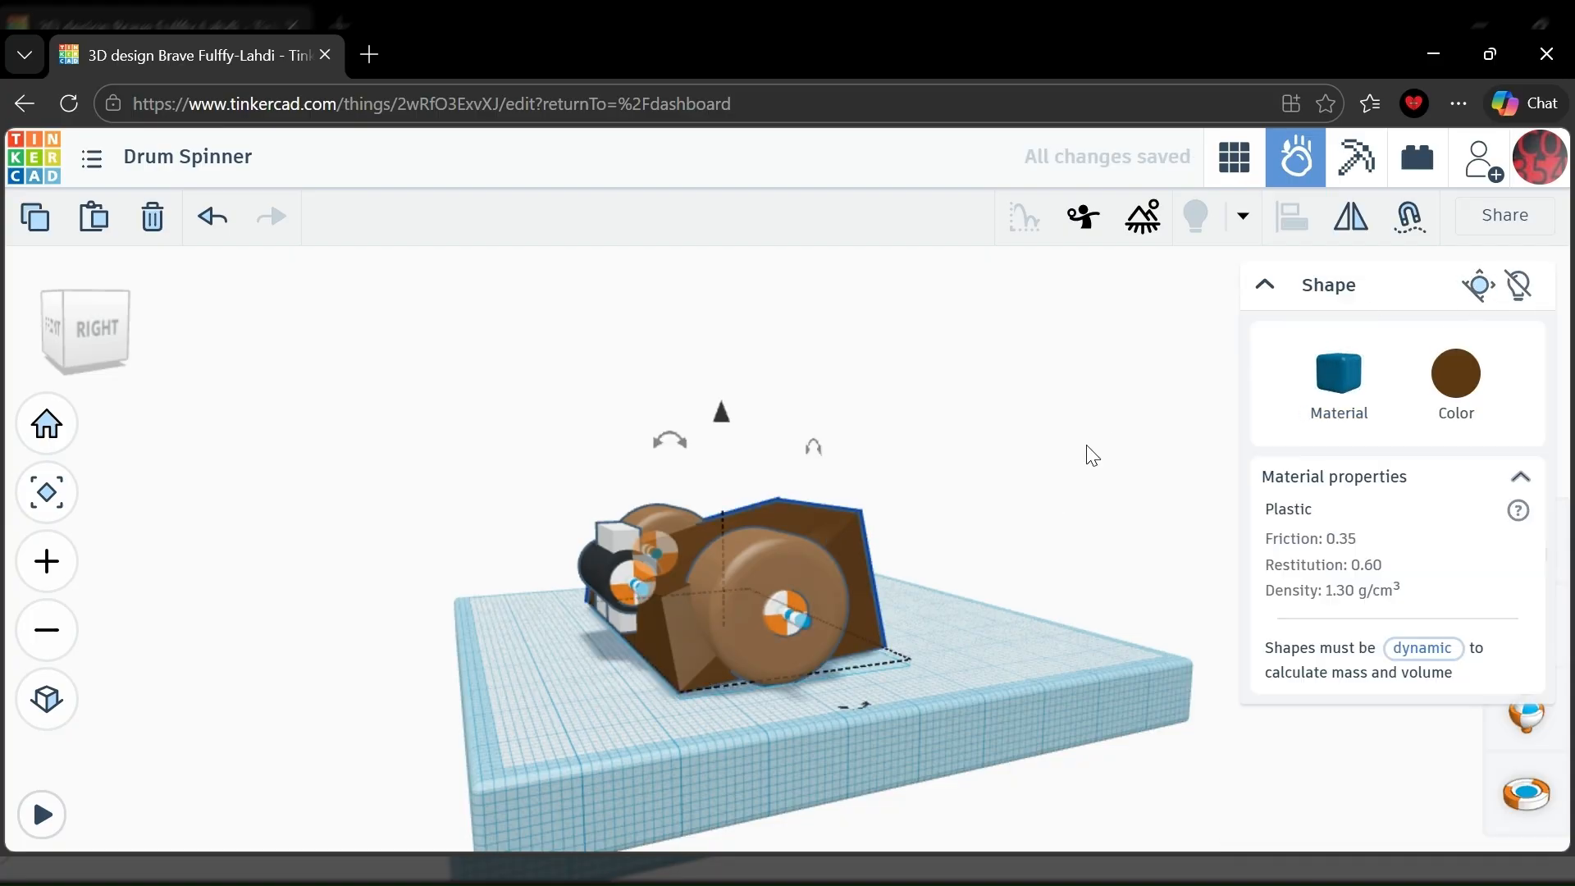
Run the simulation to check the motorised wheels and drum from several angles, and reset it.
key("space")
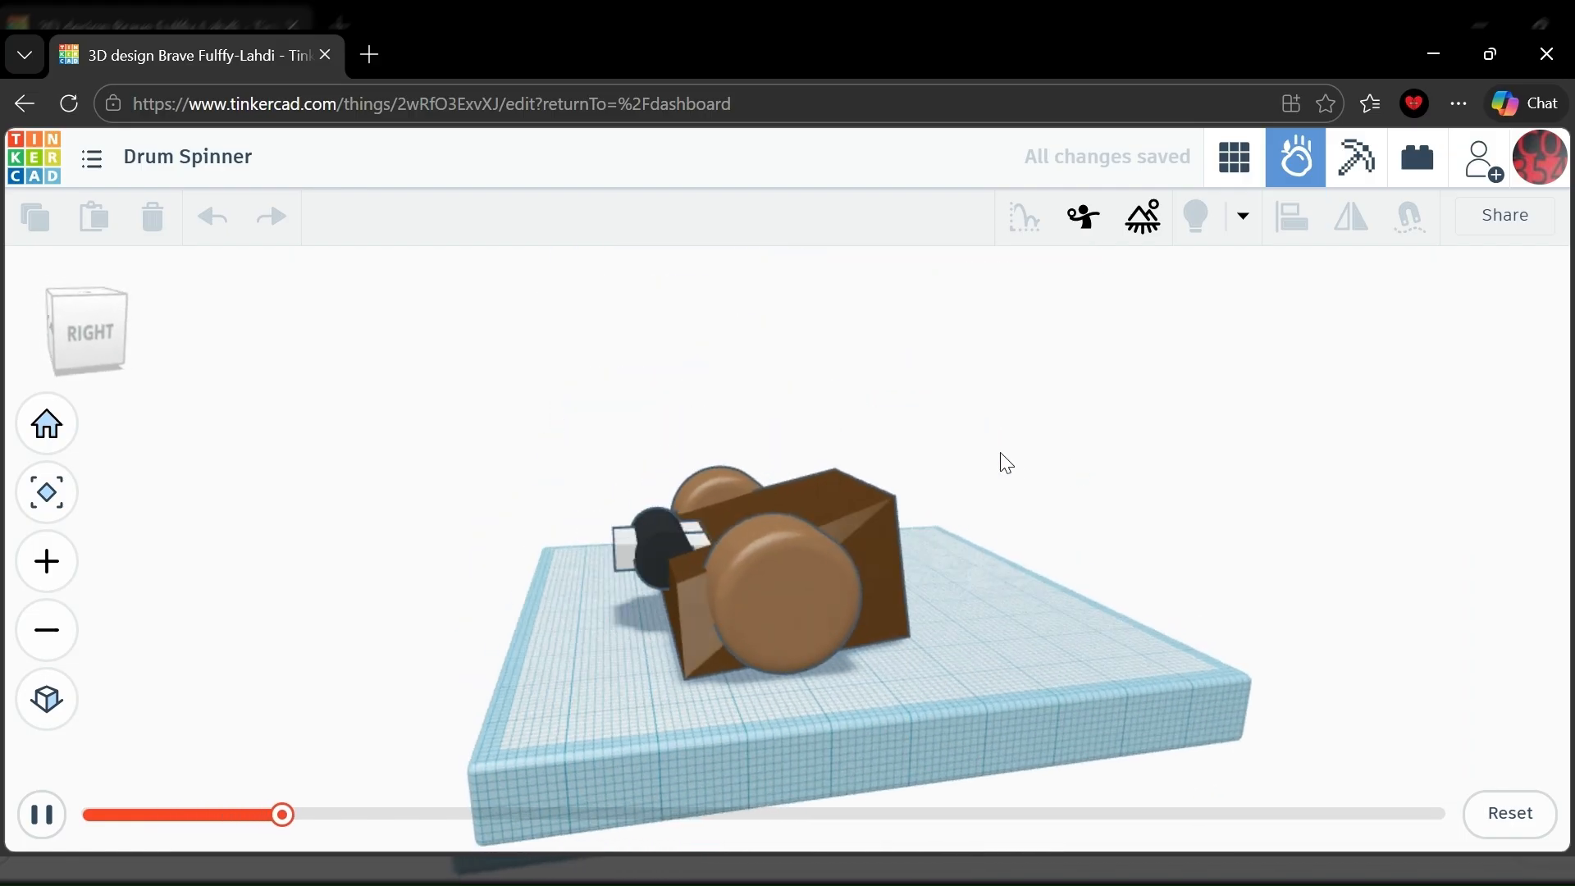
right_click_drag(1223, 454, 1358, 461)
right_click_drag(784, 568, 1087, 478)
left_click(1507, 812)
scroll(1087, 478, "down", 5)
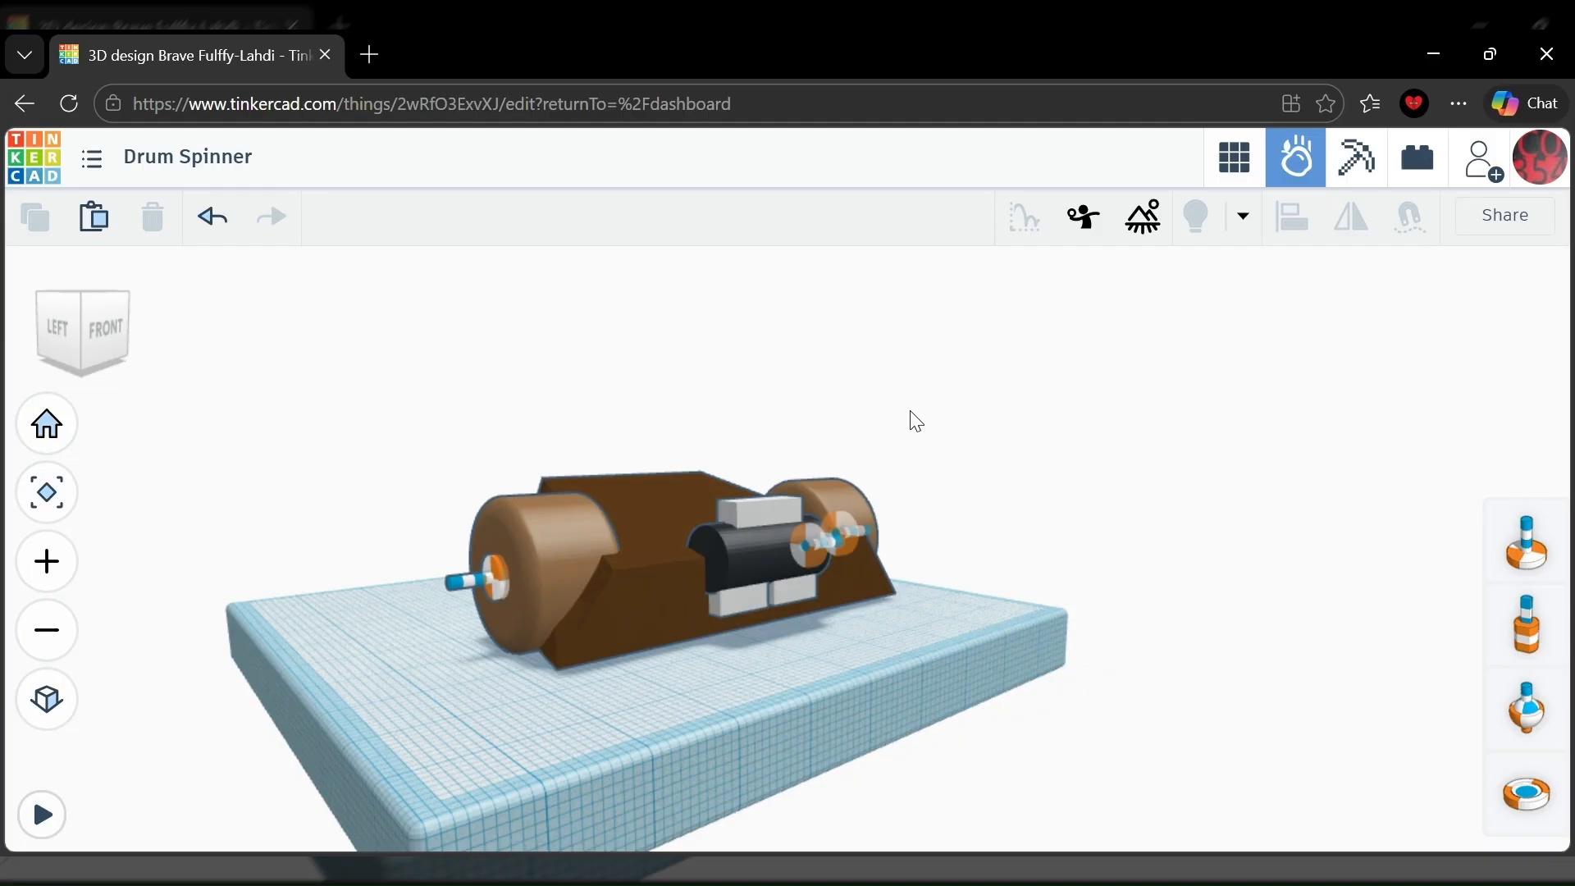
Set the physical material of the toothed front drum to Steel.
right_click_drag(874, 329, 762, 469)
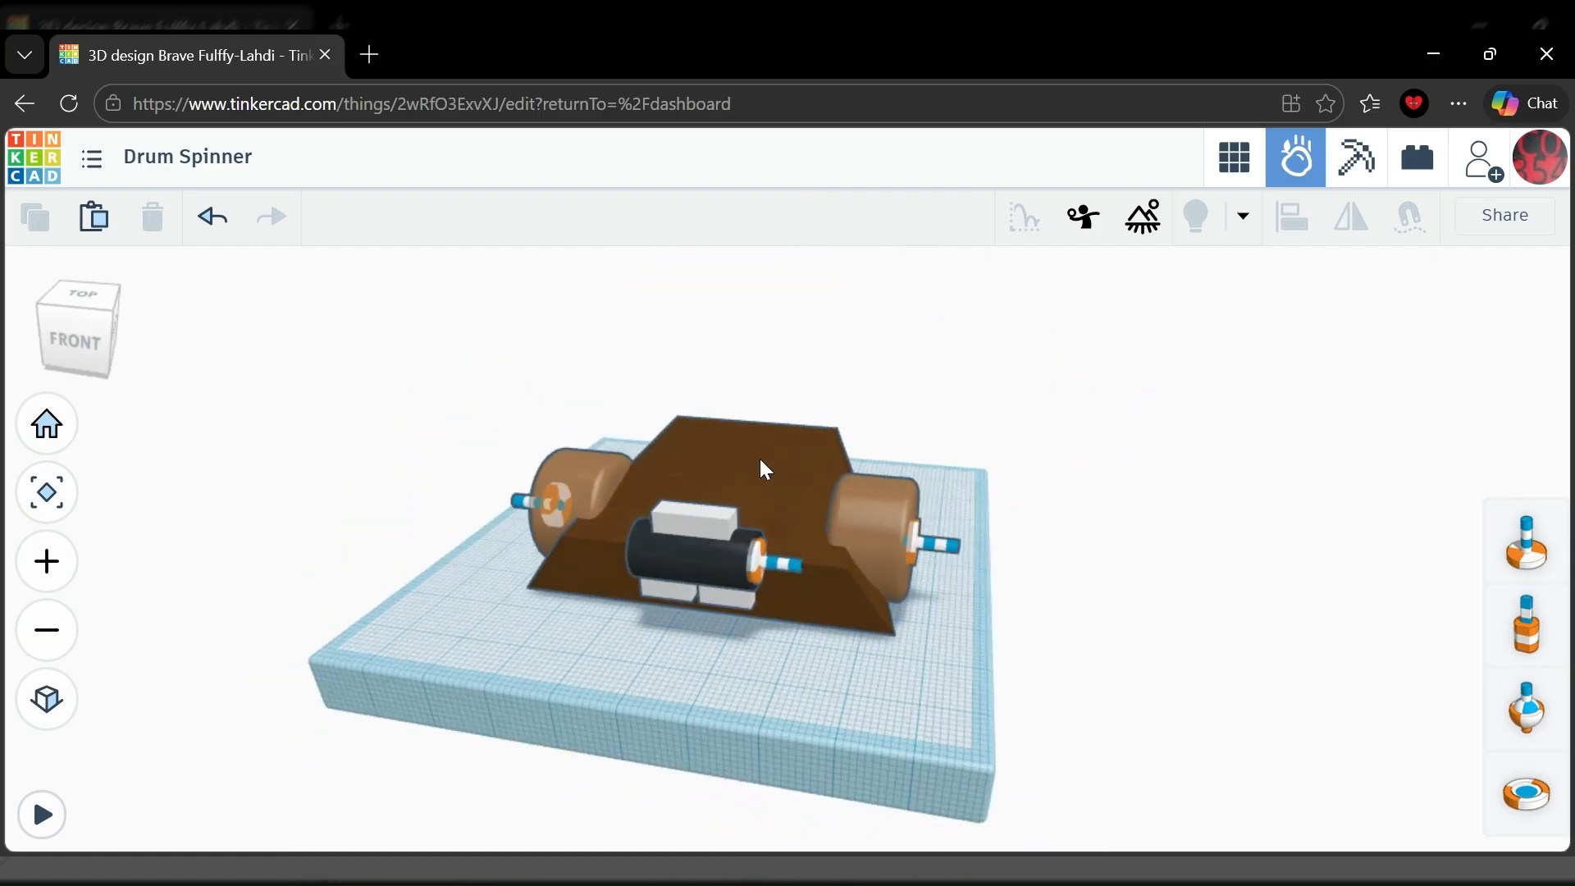
left_click(694, 582)
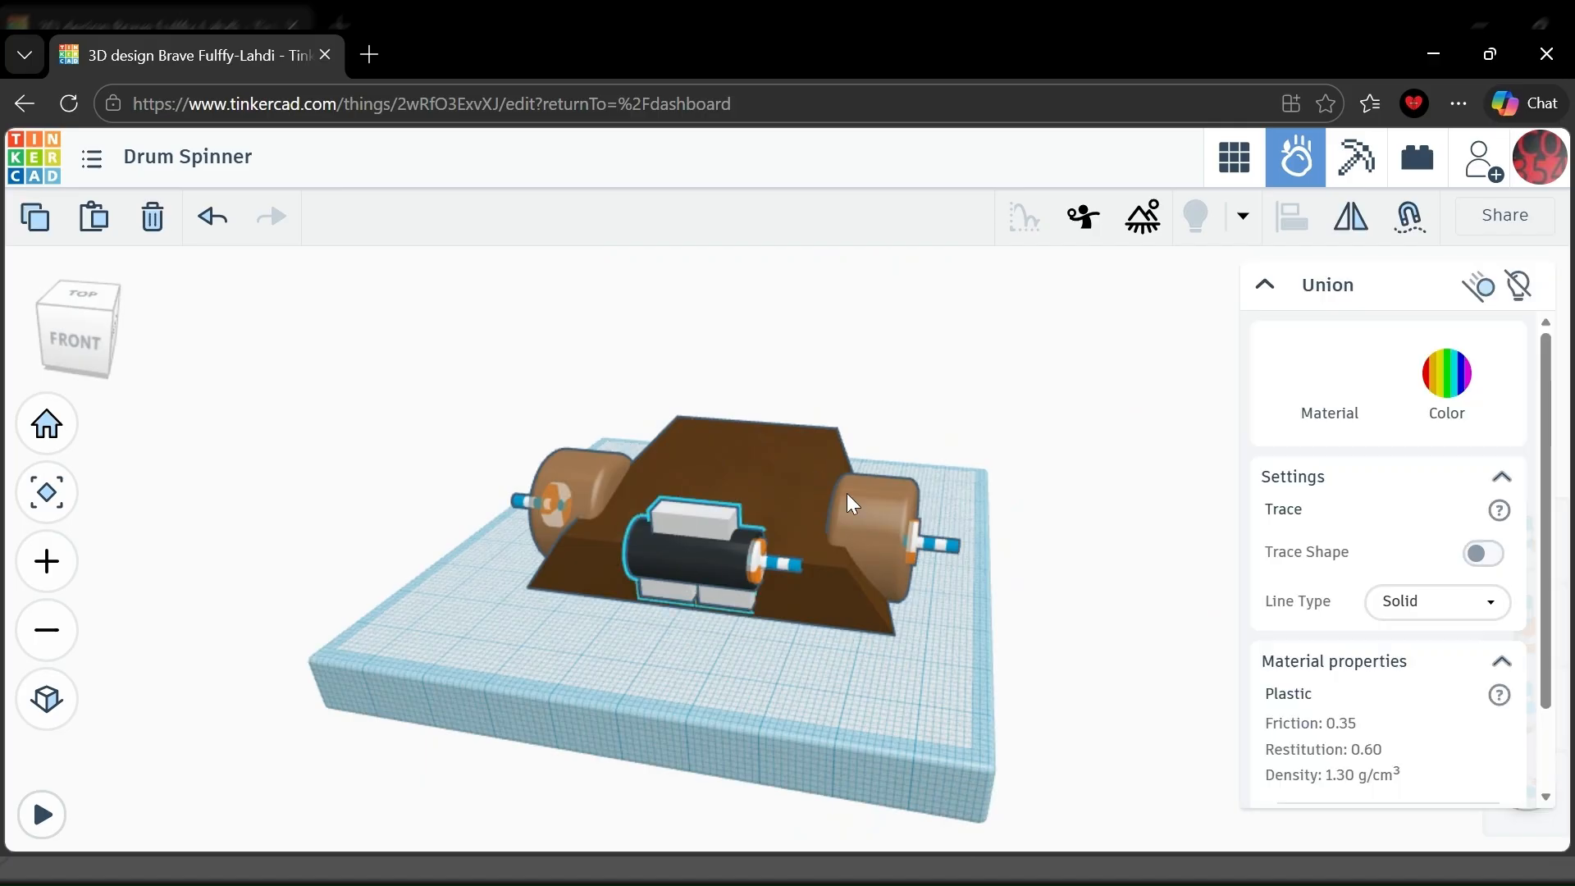
left_click(1318, 390)
scroll(1322, 698, "down", 3)
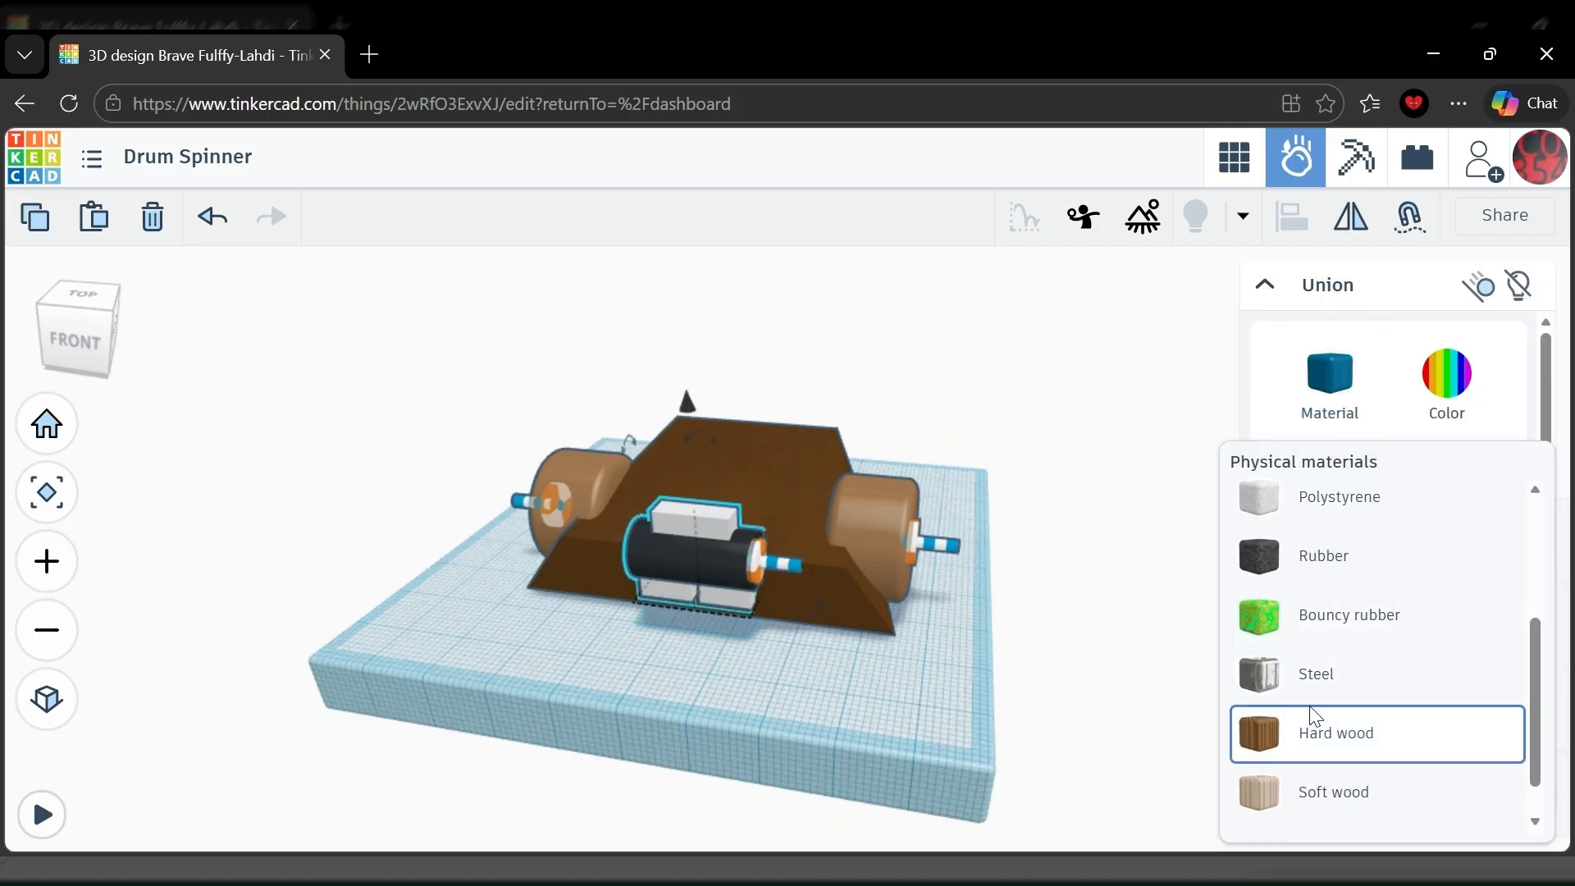
left_click(1309, 680)
left_click(1040, 486)
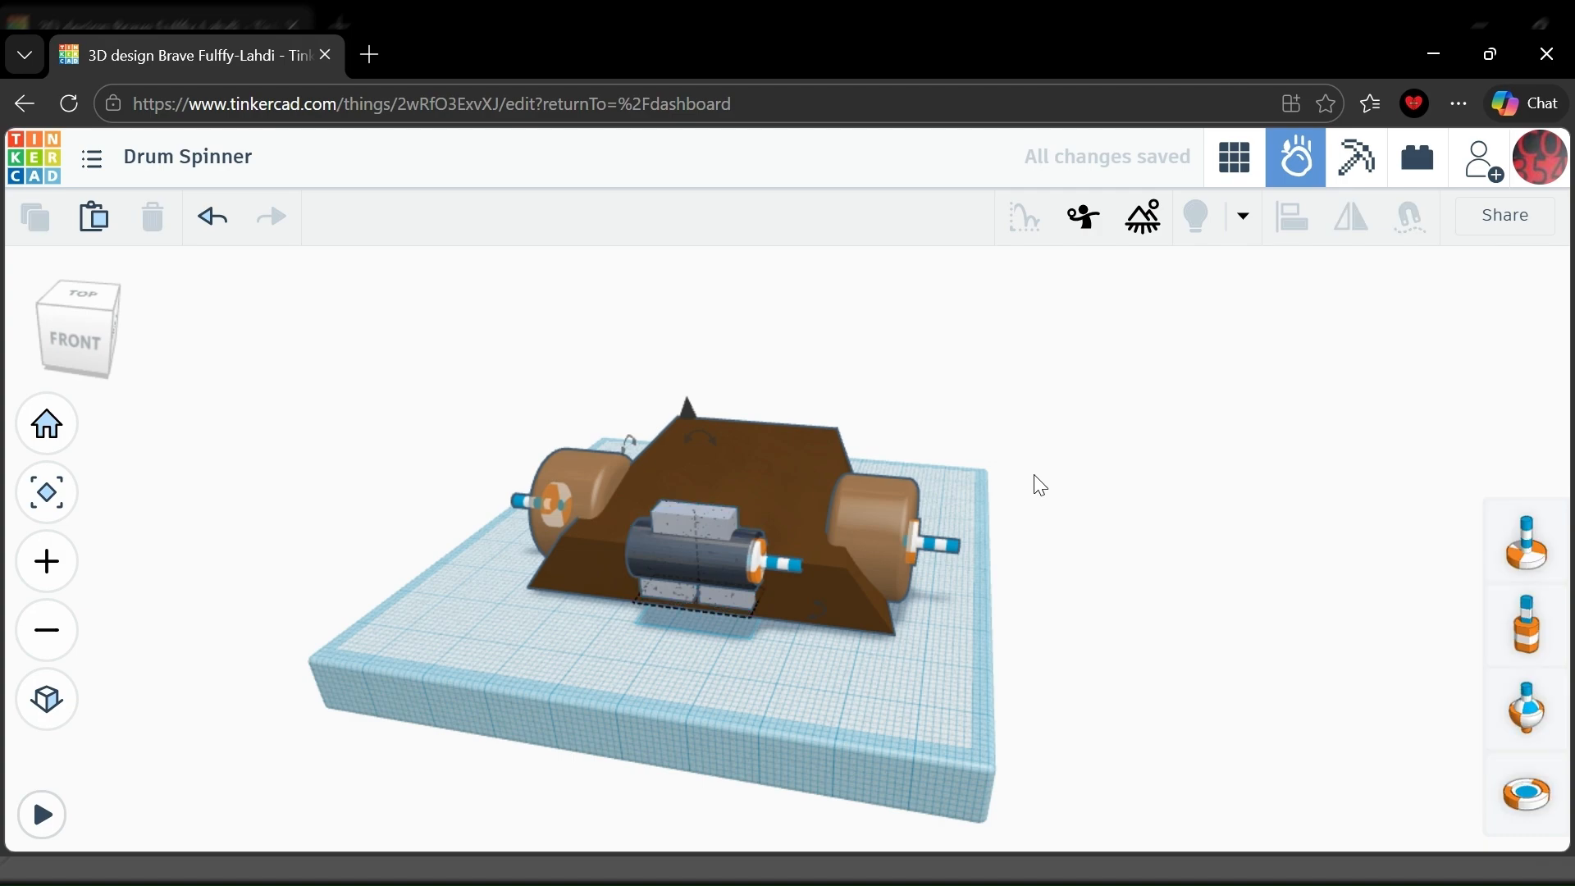
Set the physical material of both wheels to Rubber.
left_click(870, 551)
left_click(584, 469, "shift")
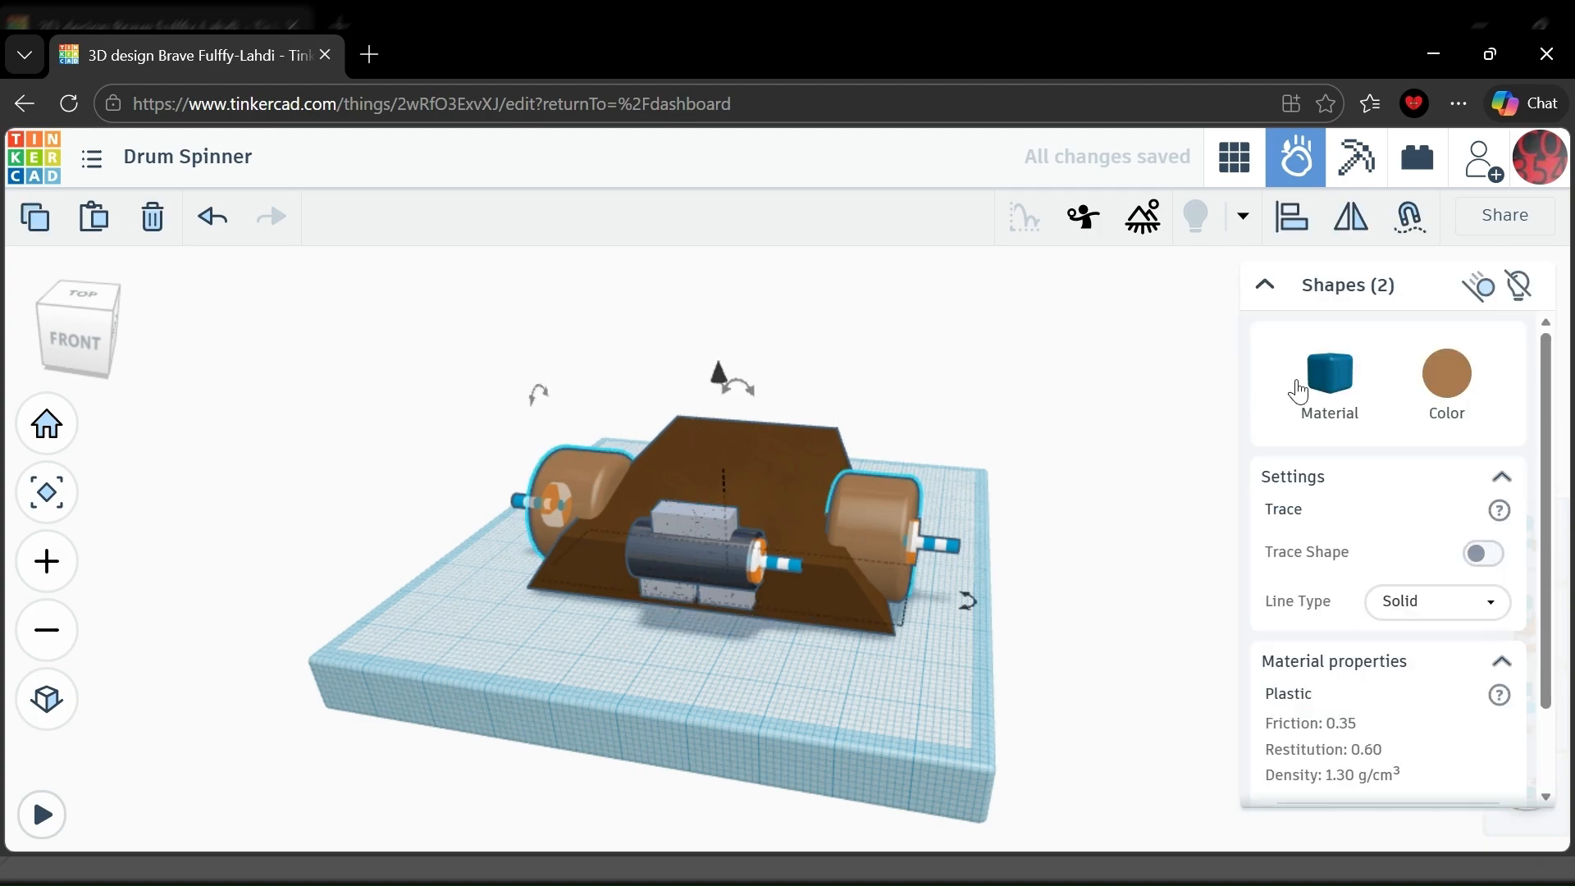
left_click(1330, 379)
scroll(1354, 638, "down", 4)
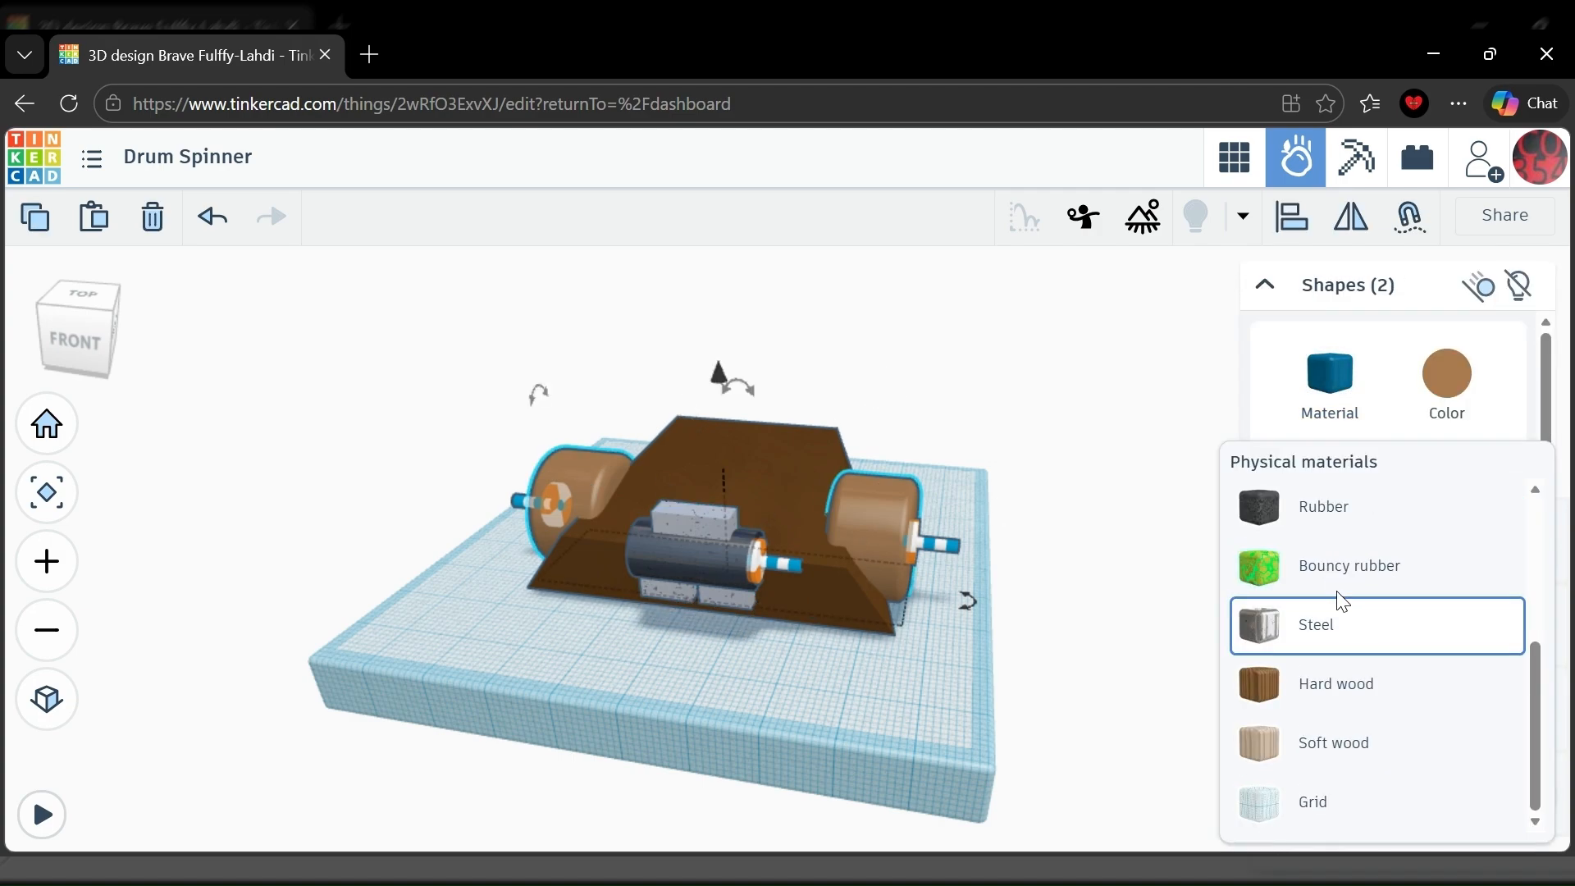
left_click(1337, 529)
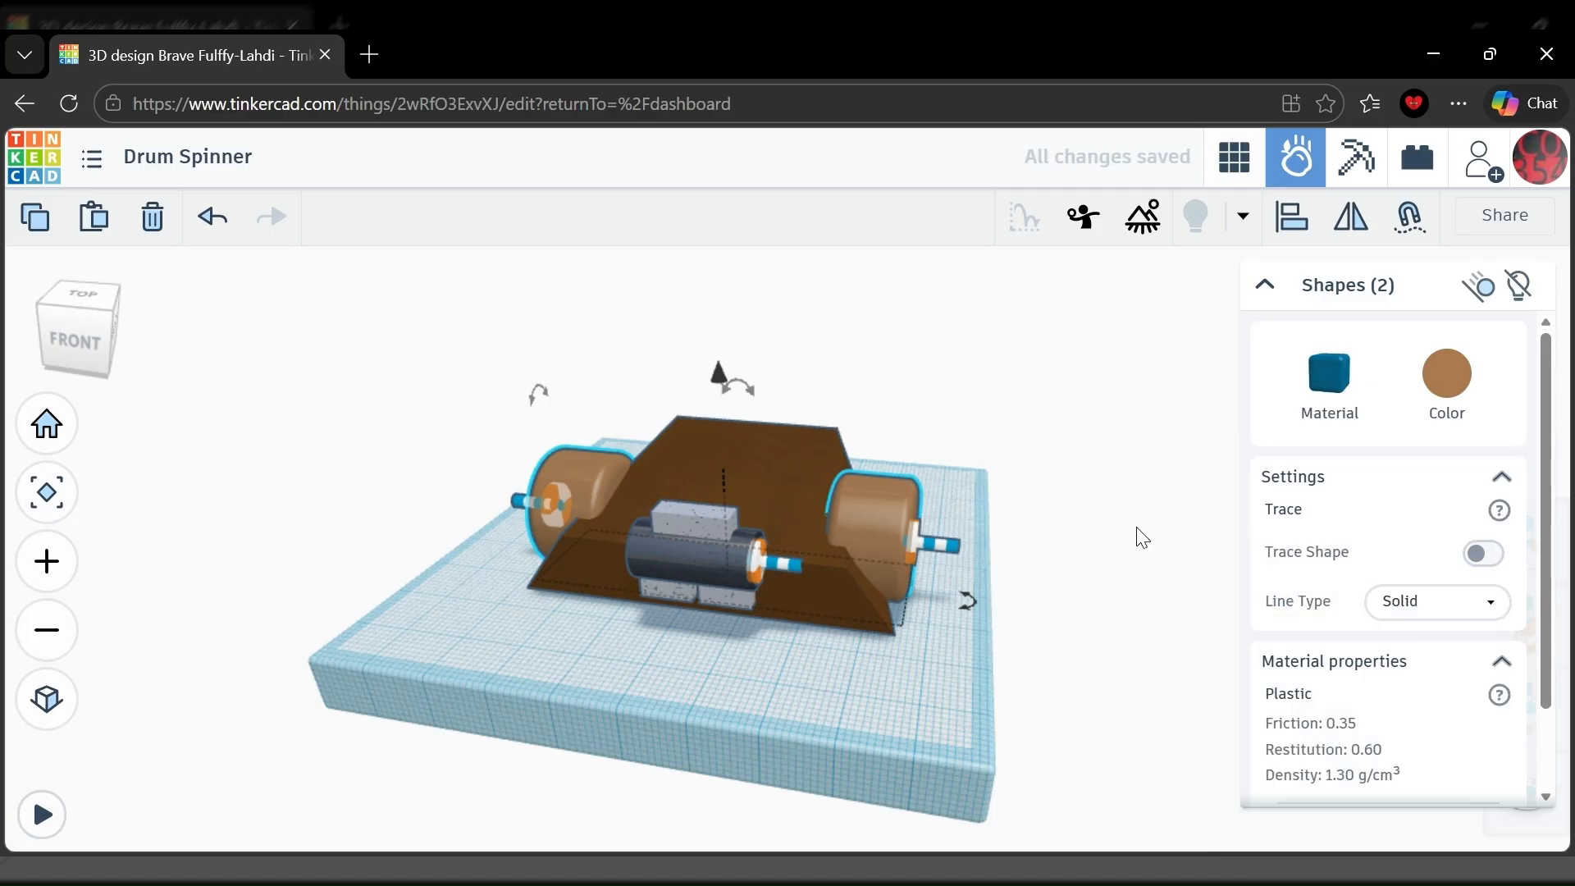
left_click(1157, 545)
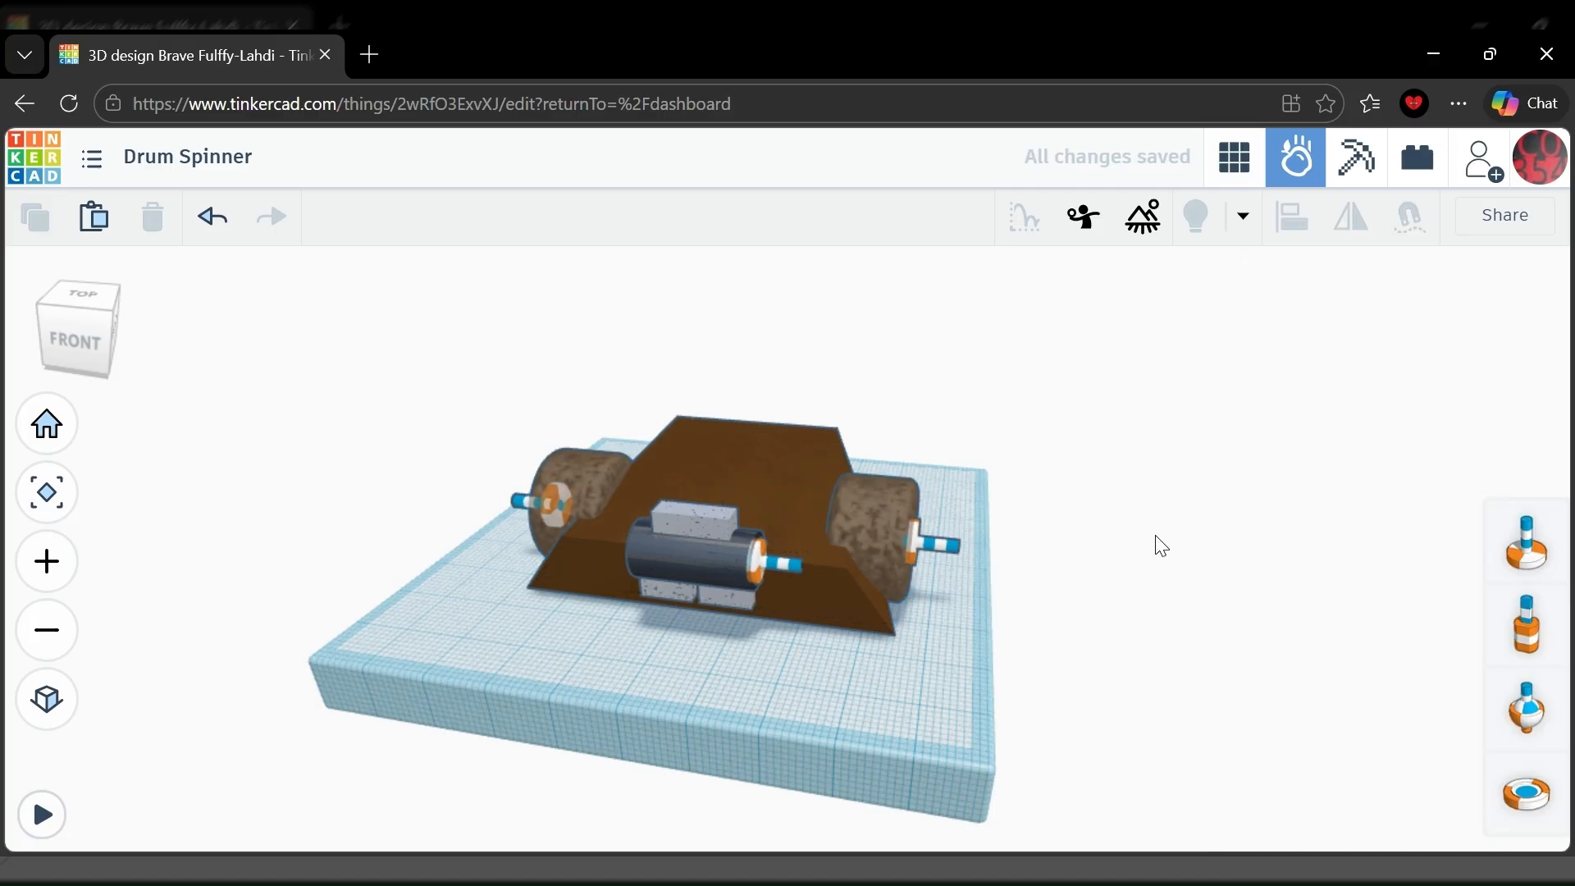
Run the simulation to check the robot with its new drum and wheel materials, and reset it.
right_click_drag(1096, 534, 1043, 505)
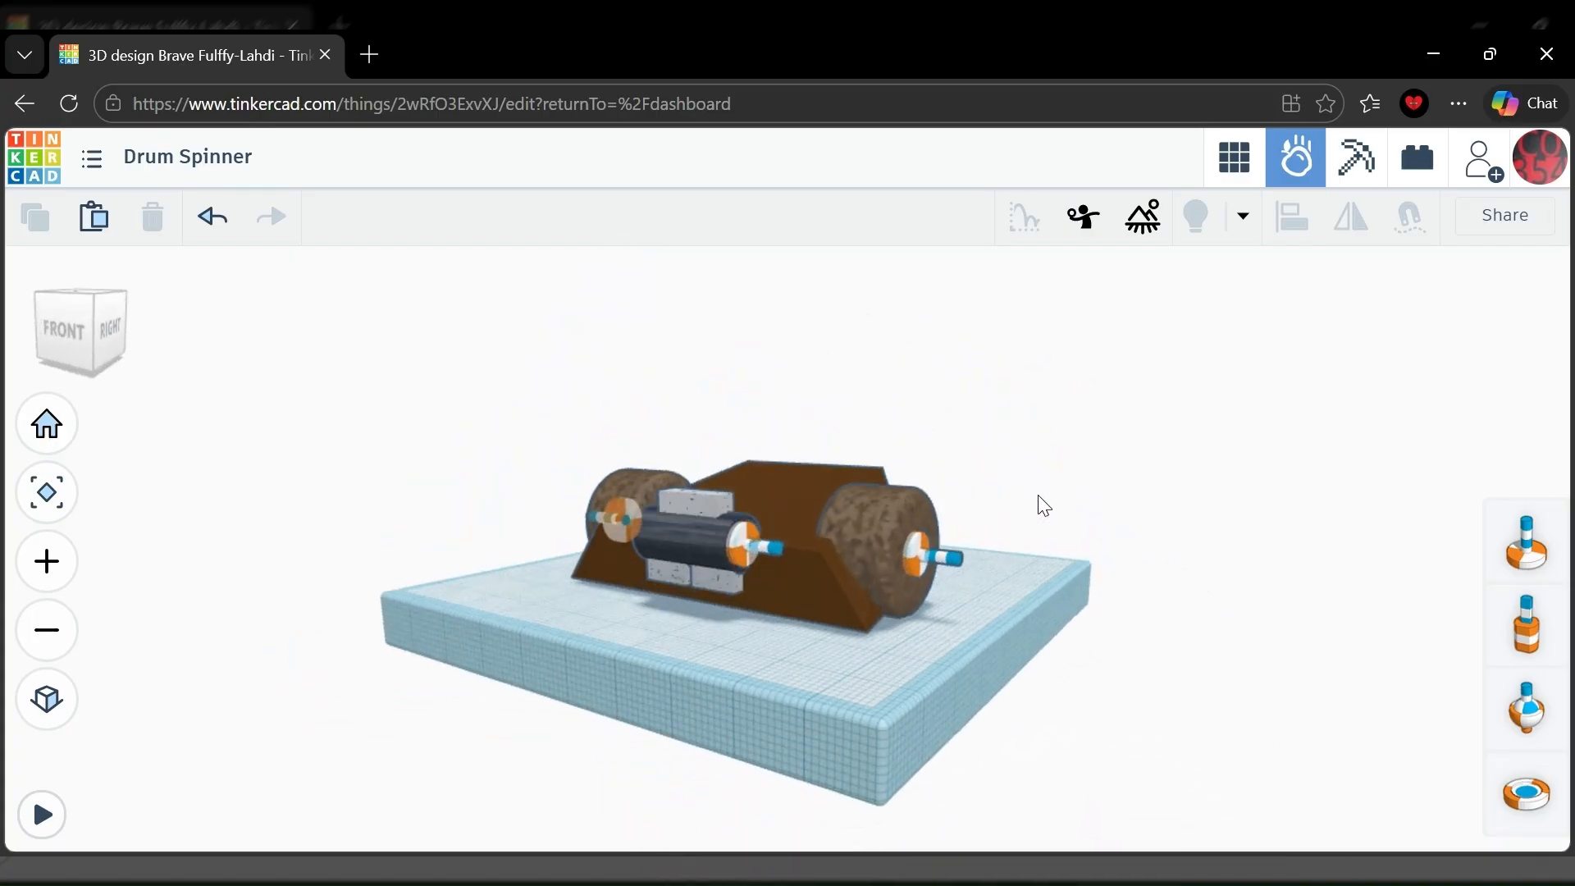
key("space")
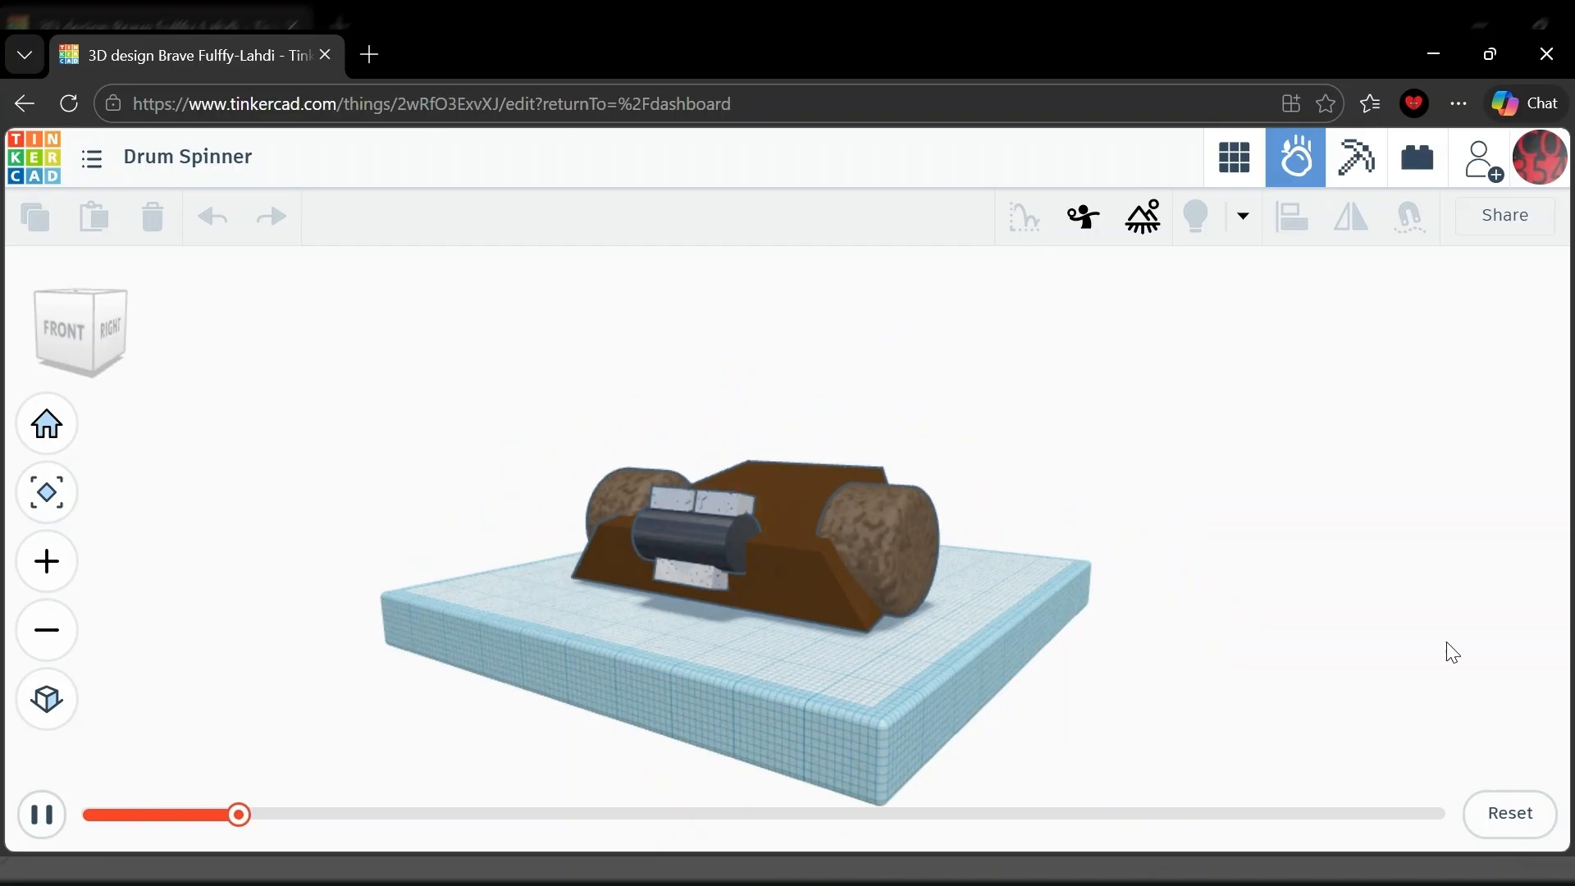
left_click(1514, 808)
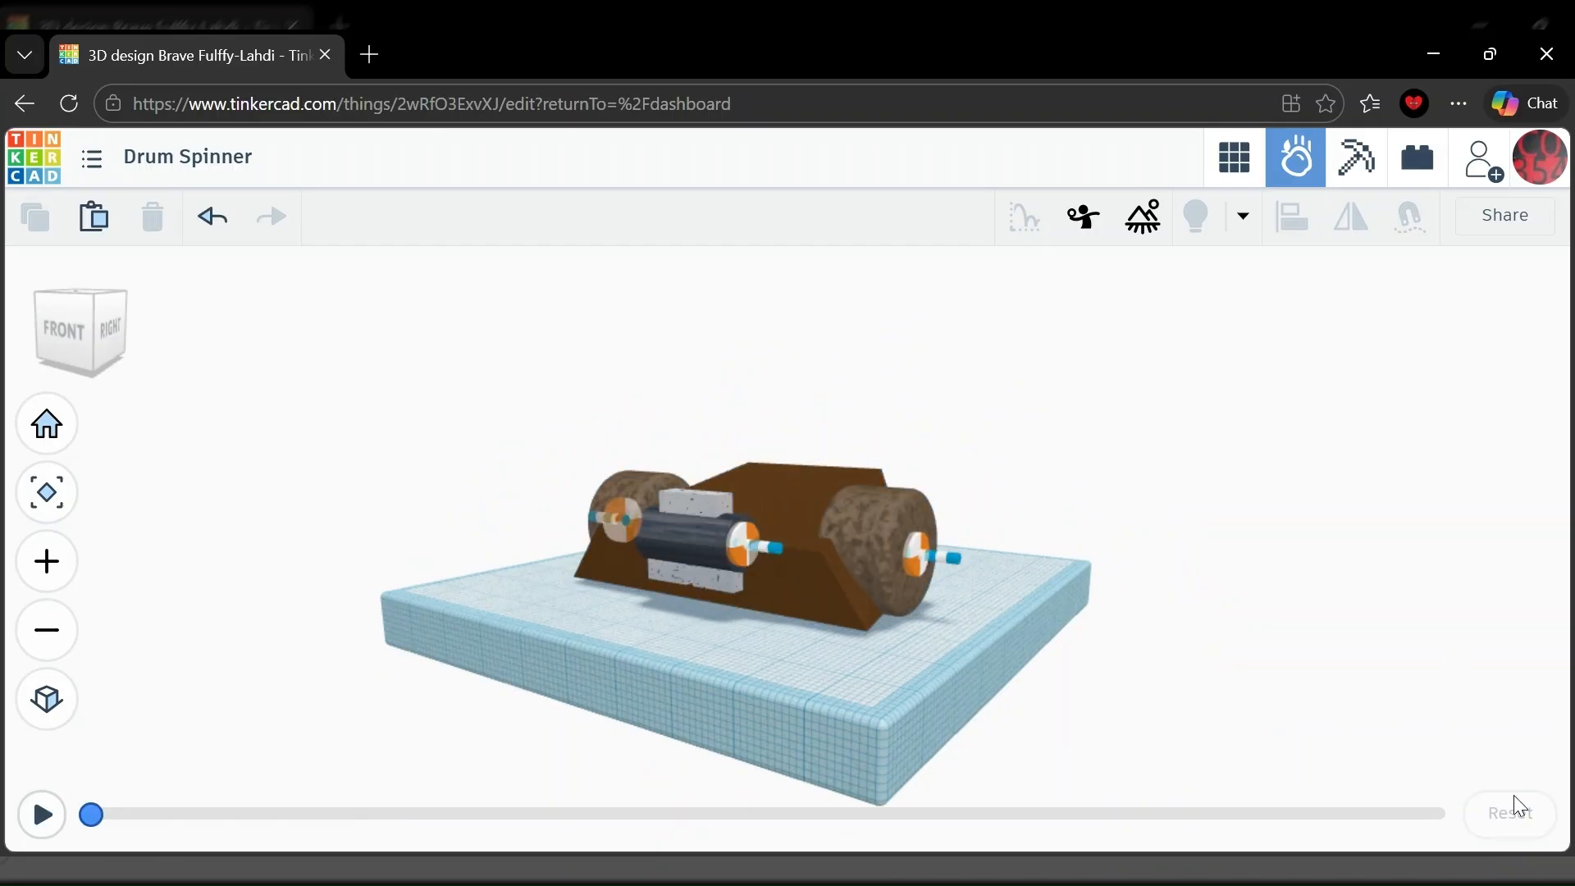
Make the robot's body dynamic again and run the simulation.
left_click(762, 504)
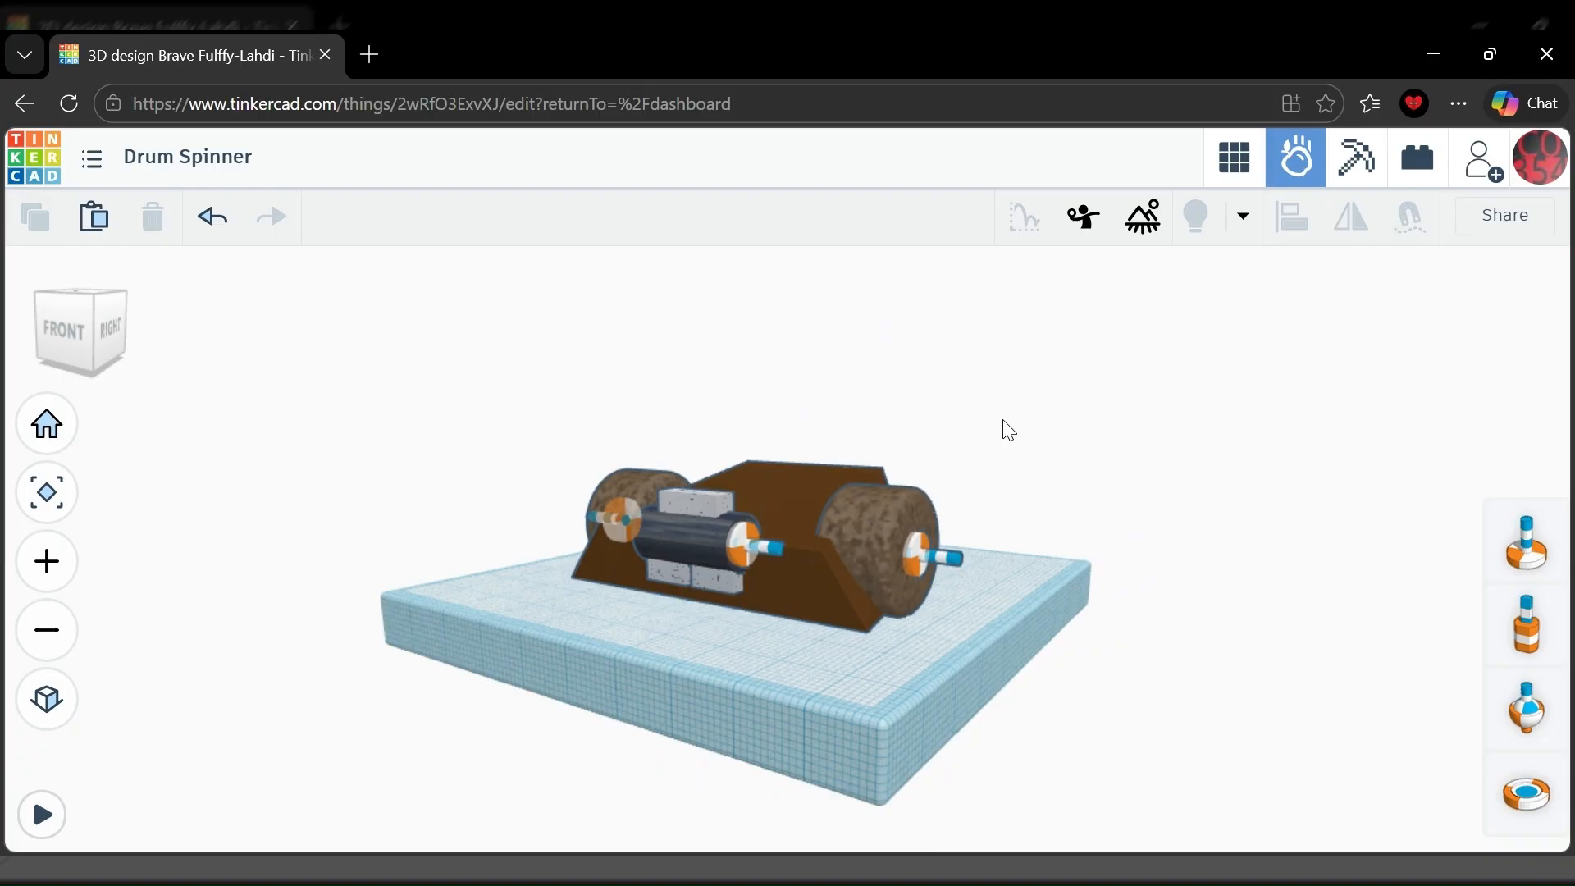
left_click(1477, 289)
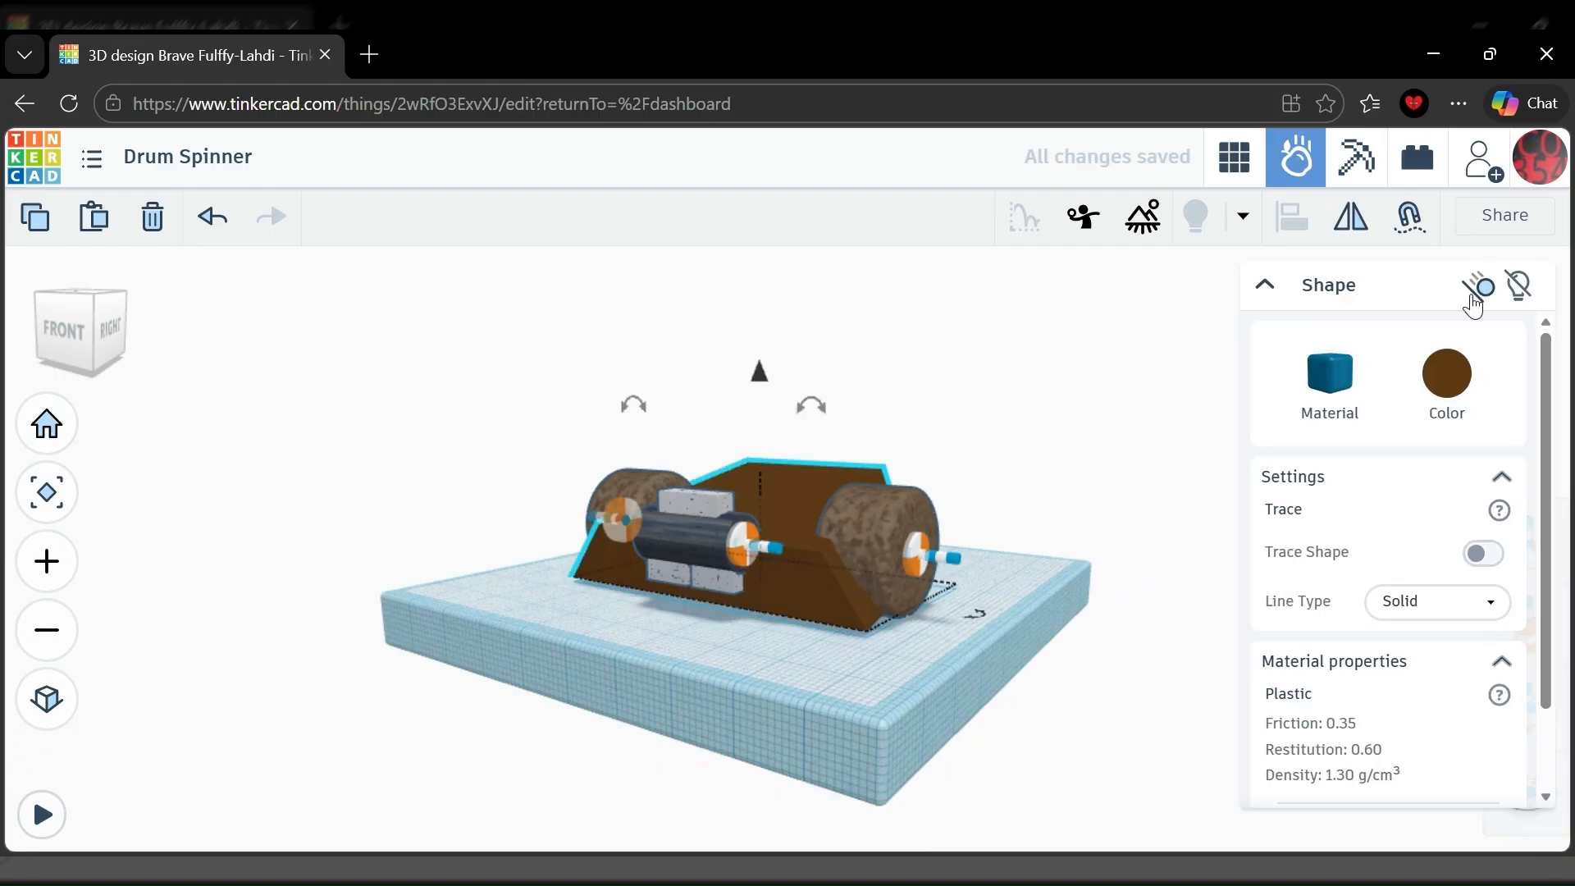
left_click(1146, 381)
key("space")
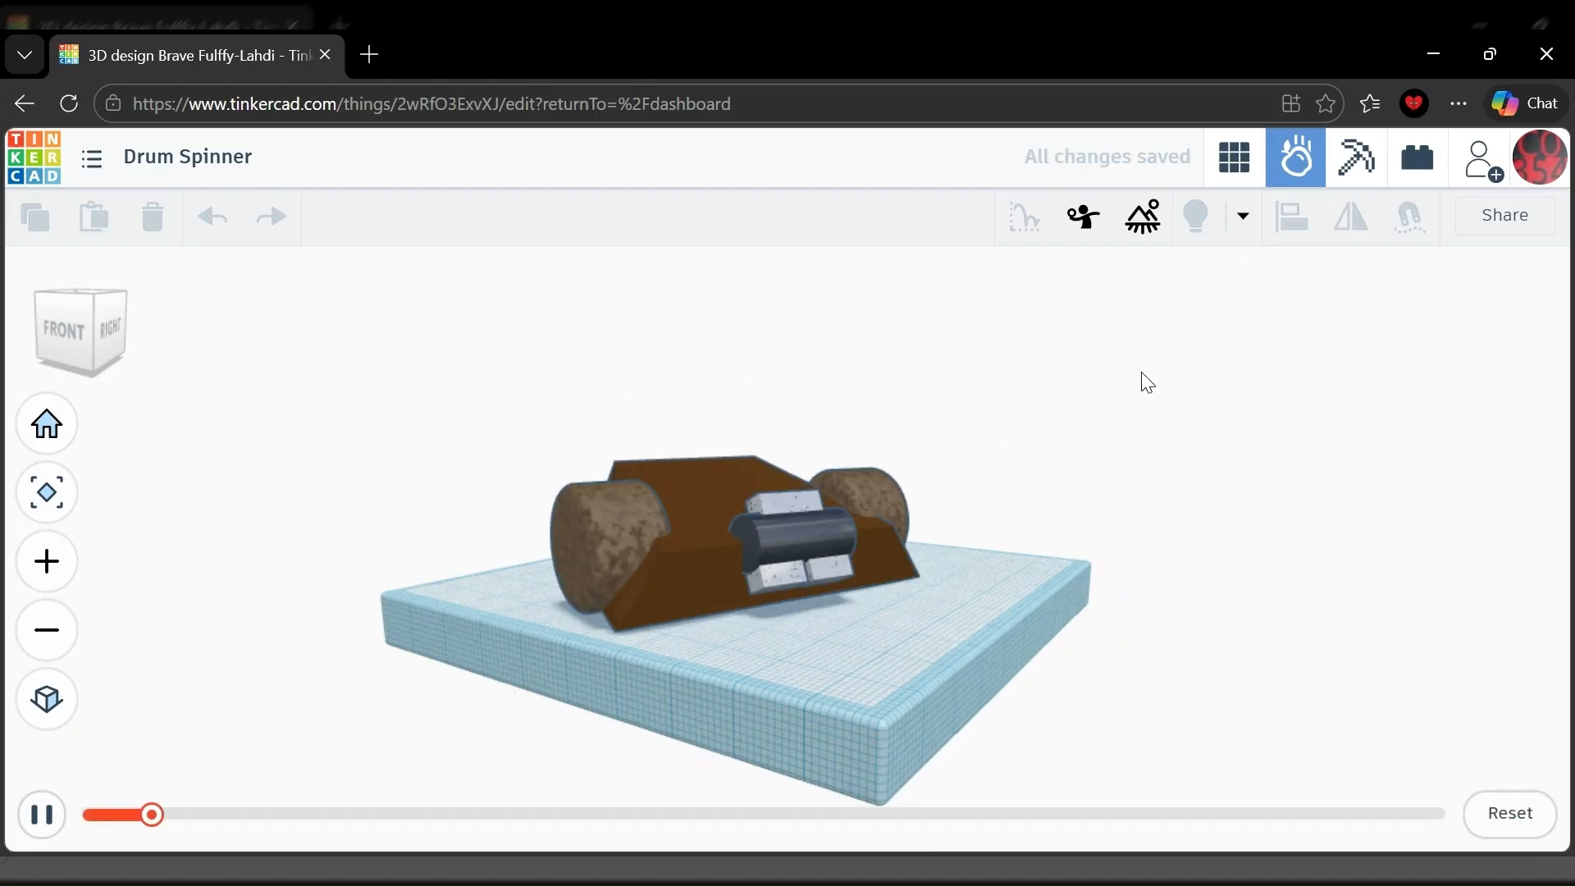